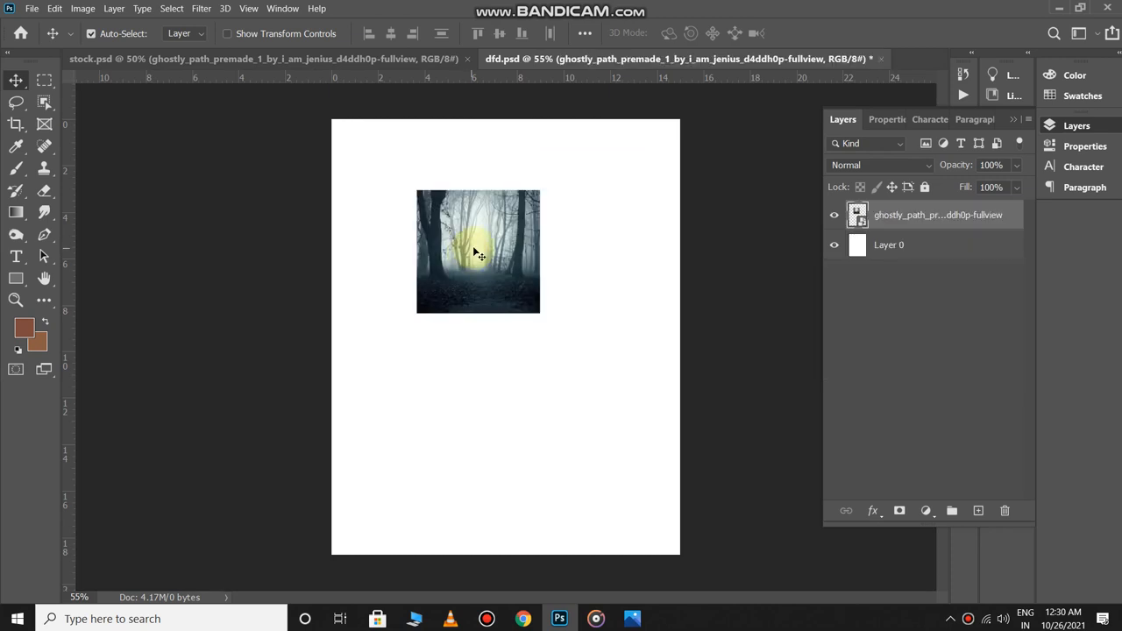
Enlarge the forest image to about 2045% width and 1547% height, filling the canvas width from its upper edge.
key(ctrl+t)
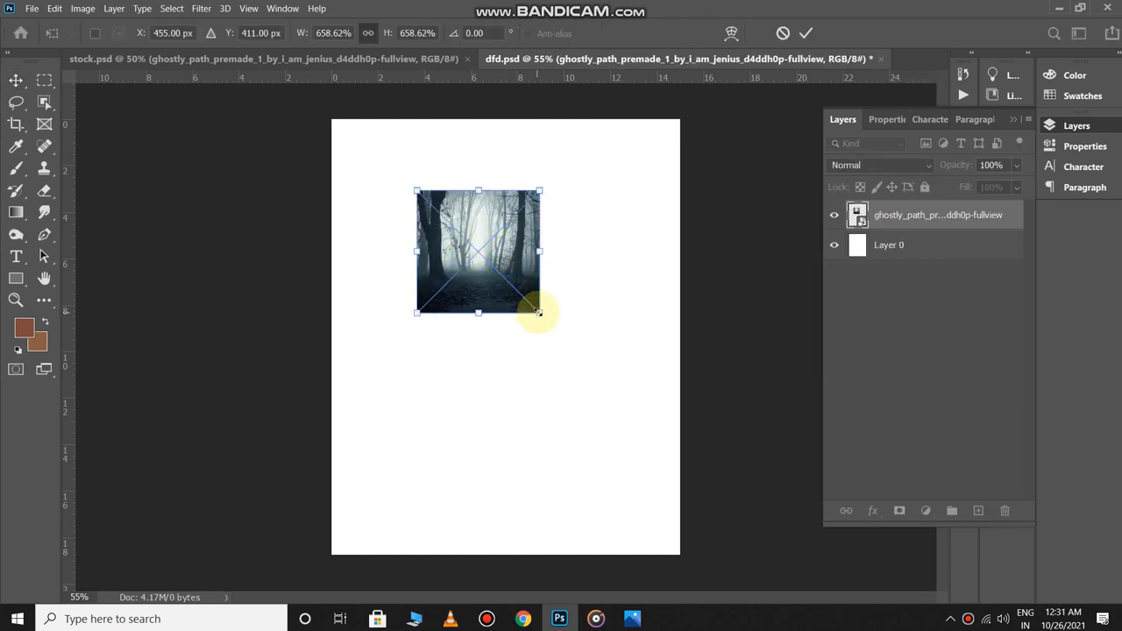
drag(539, 312, 649, 424)
drag(520, 290, 435, 219)
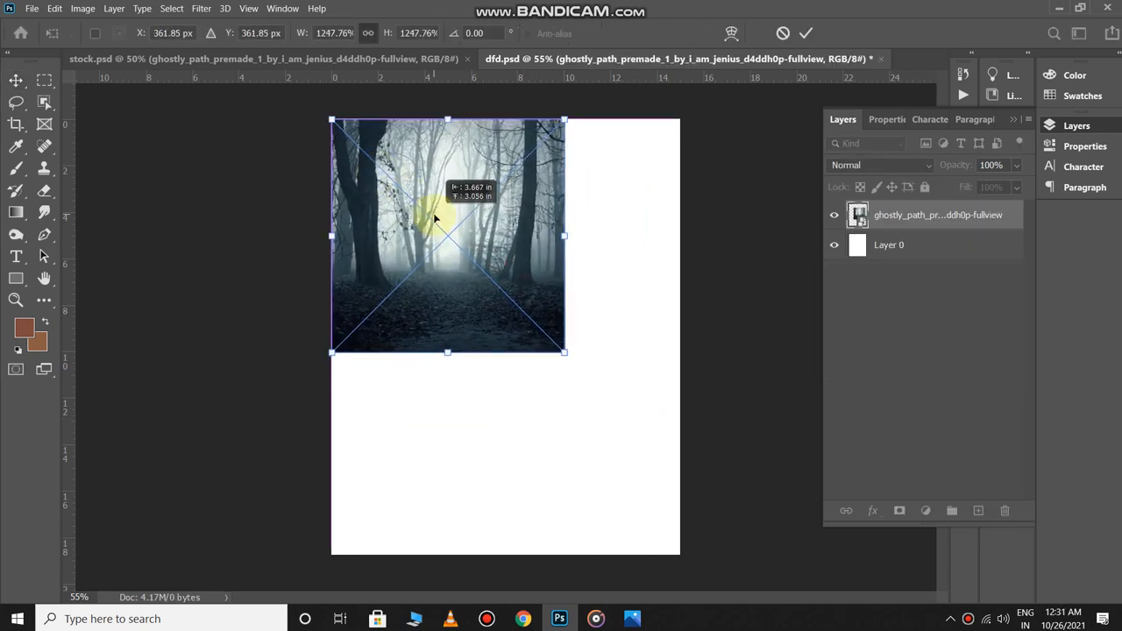
drag(567, 236, 639, 236)
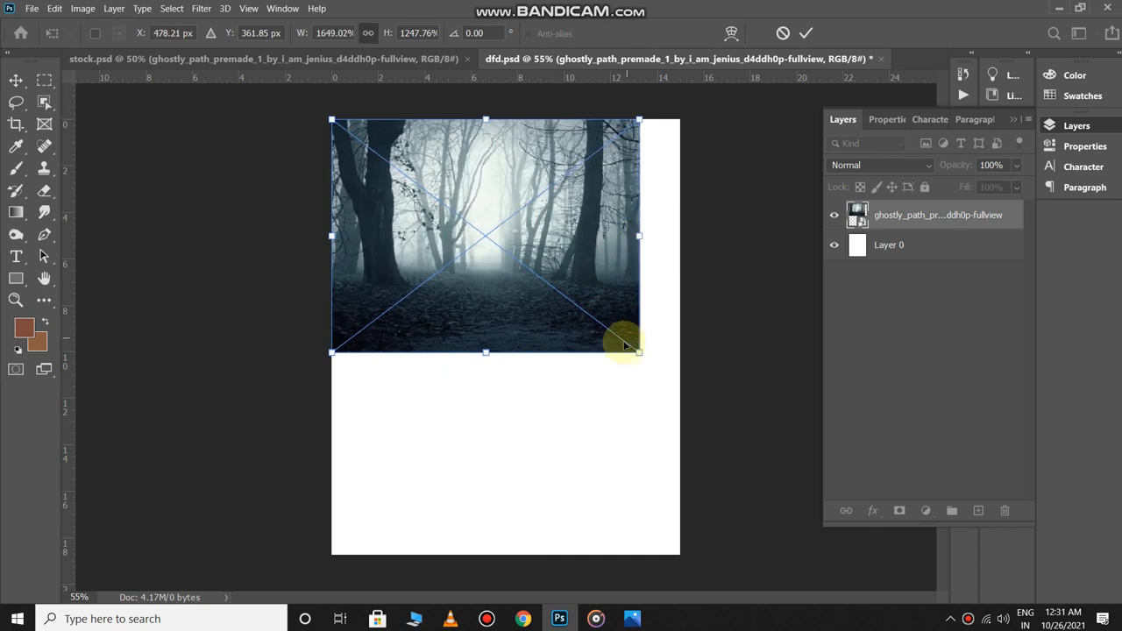
drag(639, 354, 708, 413)
drag(468, 276, 440, 275)
drag(511, 399, 533, 371)
key(Return)
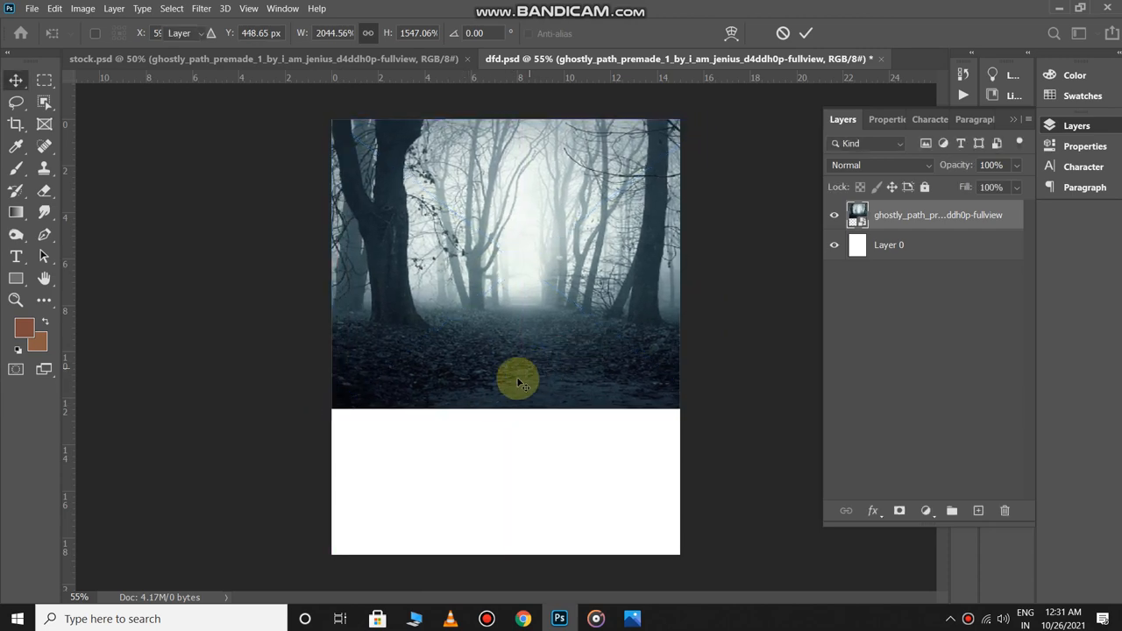
Duplicate the forest layer, flip the copy vertically and move it down to fill the lower part of the canvas.
scroll(476, 342, up, 3)
scroll(494, 342, down, 3)
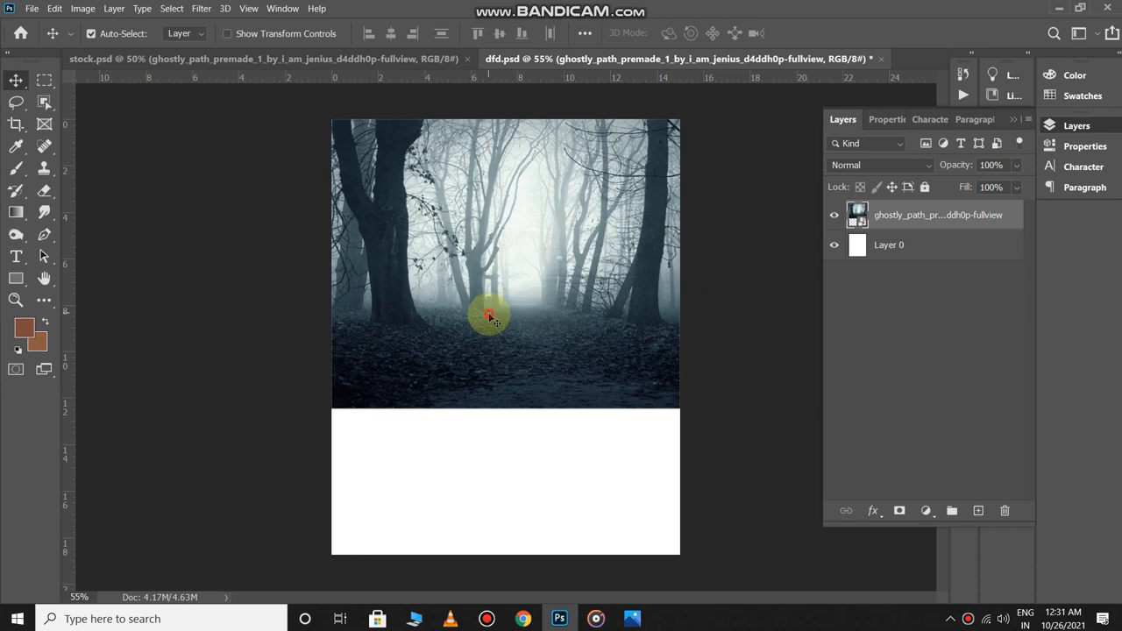
mouse_move(491, 313)
mouse_down()
mouse_move(483, 351)
mouse_move(494, 330)
mouse_up()
scroll(494, 331, down, 2)
key(ctrl+t)
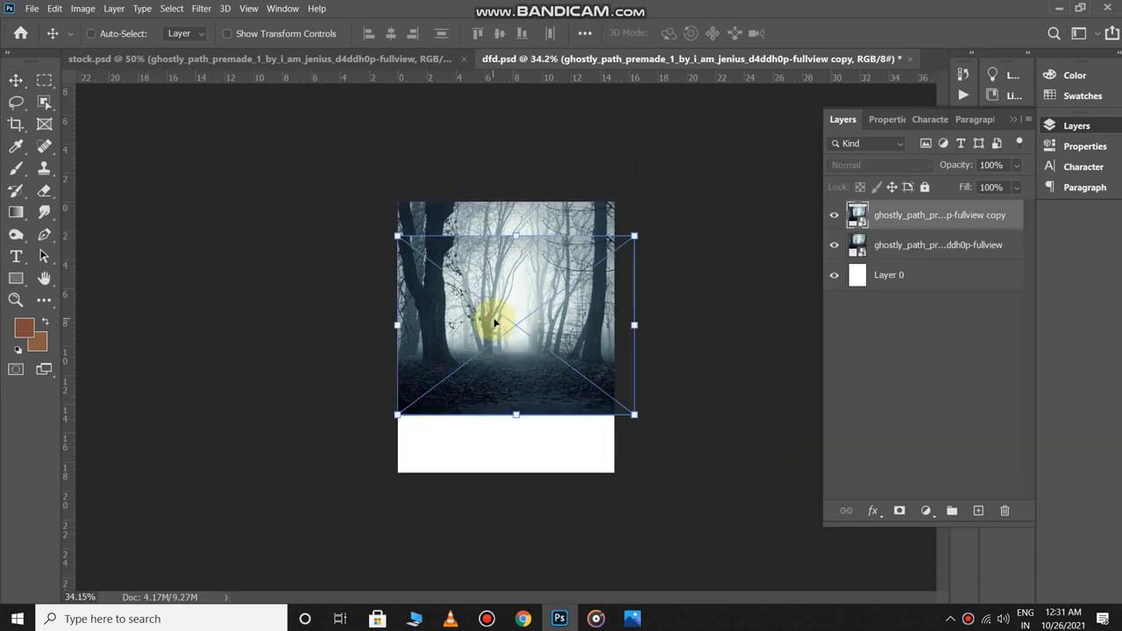
right_click(493, 301)
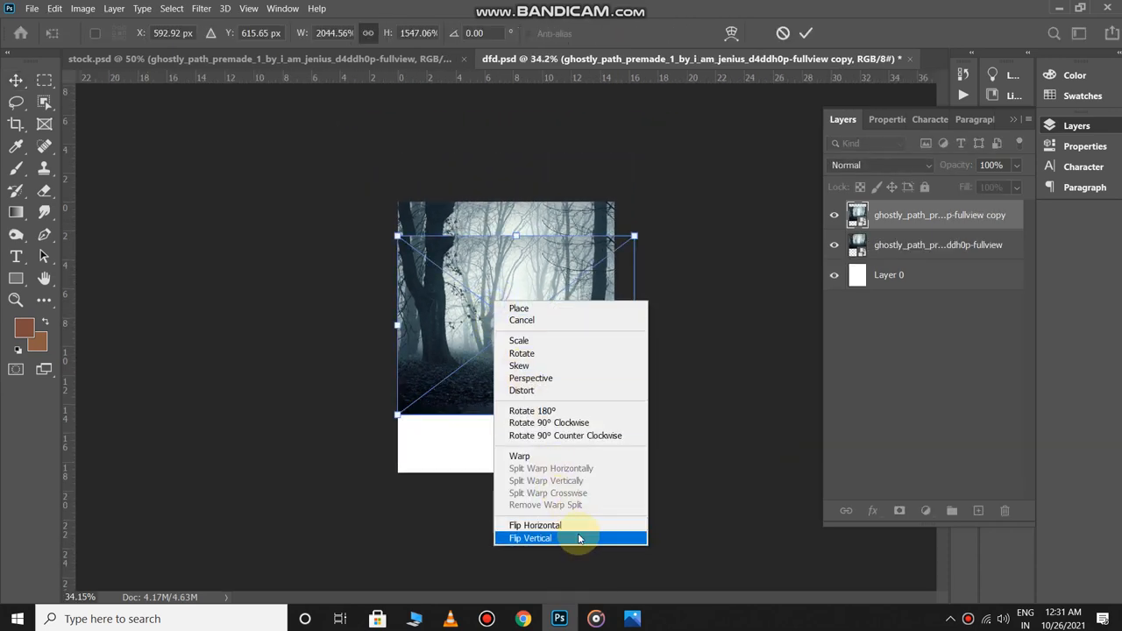
click(579, 534)
drag(513, 260, 521, 361)
key(Return)
click(871, 370)
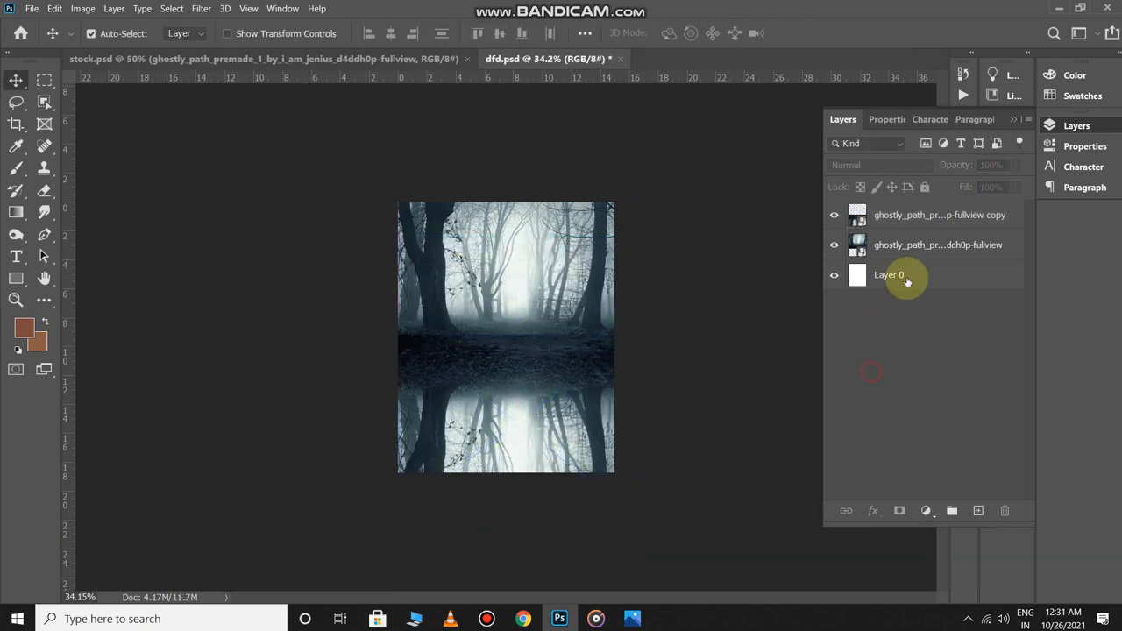
Add a layer mask to the flipped forest copy and fade its upper edge with a 500 px black brush at 27% opacity.
click(913, 219)
click(900, 510)
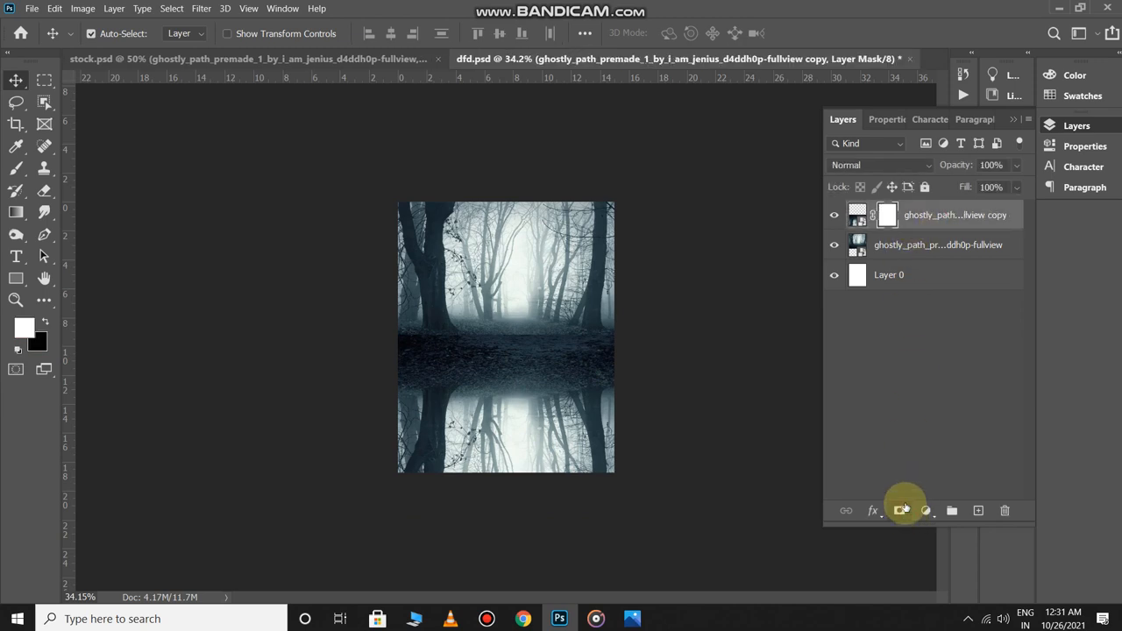
key(b)
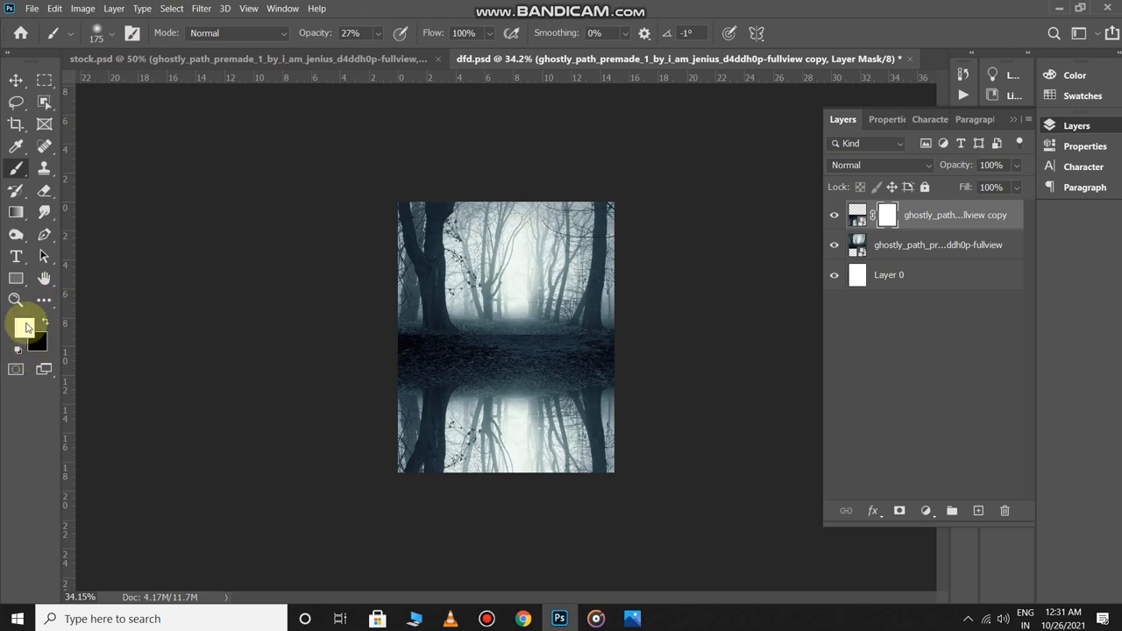
click(48, 320)
key(bracketright)
key(bracketright)
key(bracketright)
key(bracketright)
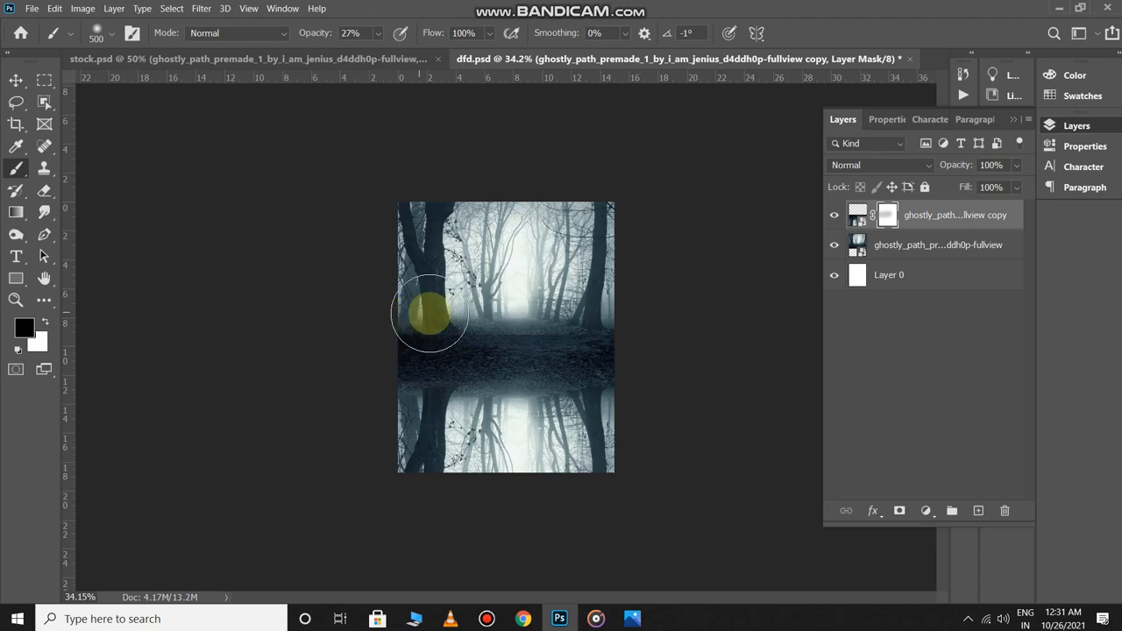
Blend the seam further by painting black on the copy's mask around the tree bases with a 300 px brush.
key(bracketleft)
key(bracketleft)
scroll(573, 363, up, 5)
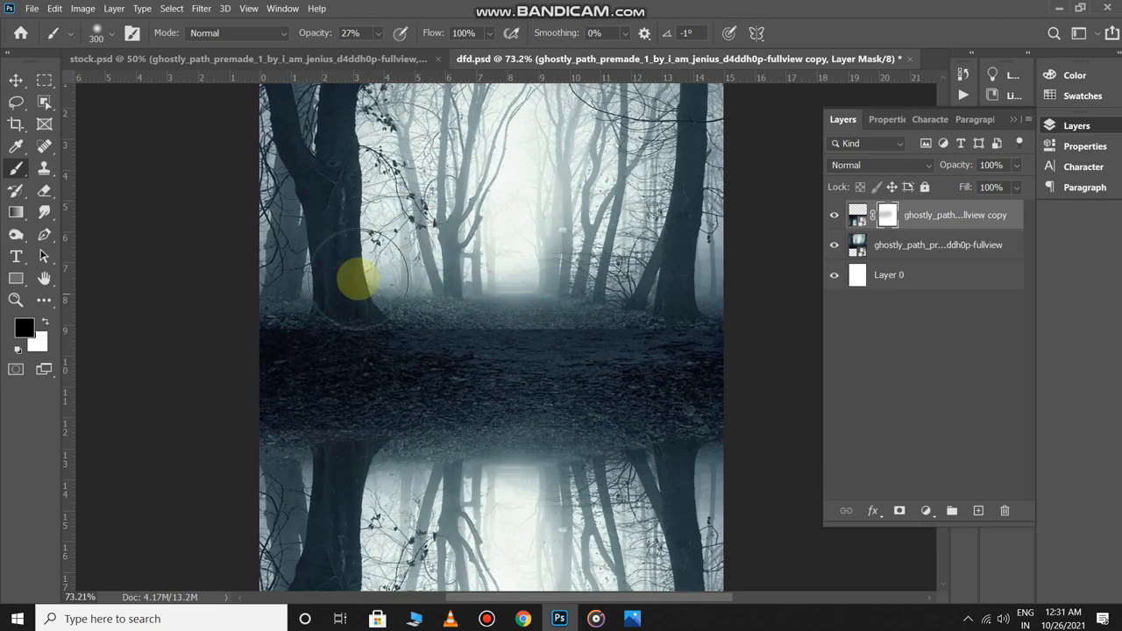
drag(345, 318, 400, 307)
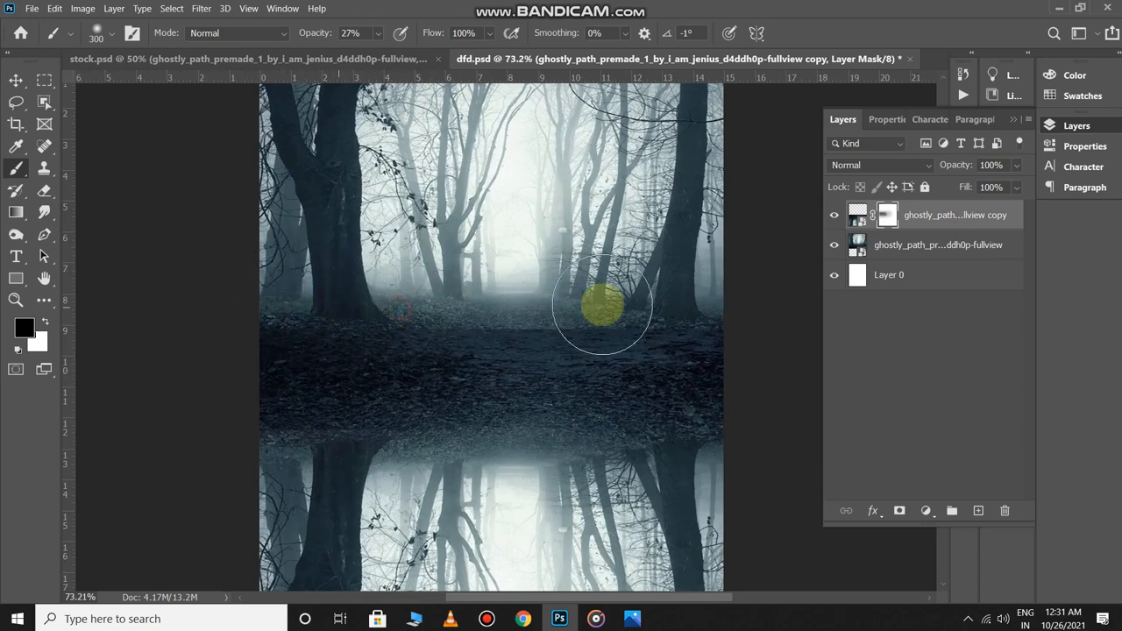
mouse_move(601, 307)
mouse_down()
mouse_move(599, 295)
mouse_move(684, 283)
mouse_move(777, 284)
mouse_move(738, 301)
mouse_up()
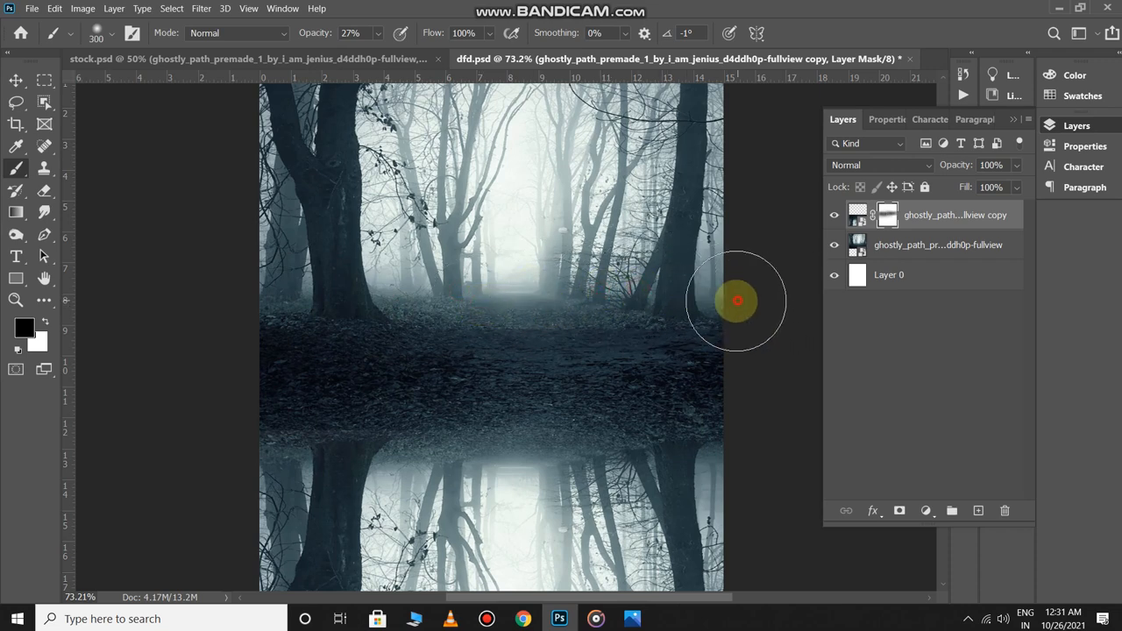
scroll(413, 306, down, 4)
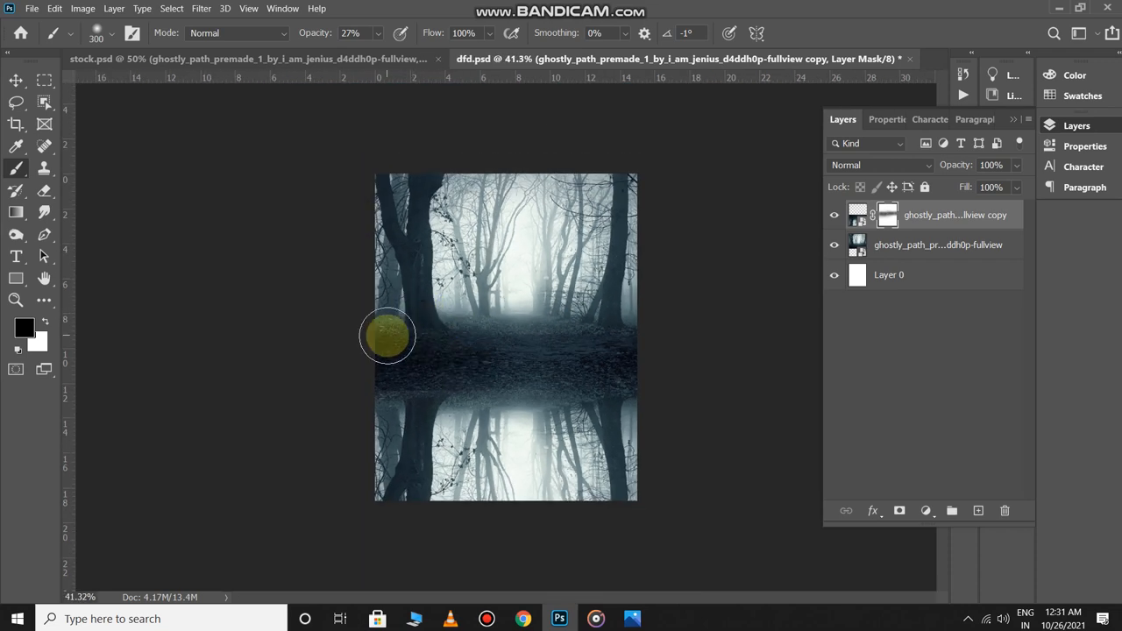
mouse_move(581, 314)
mouse_down()
mouse_move(649, 309)
mouse_move(617, 324)
mouse_up()
scroll(537, 352, down, 3)
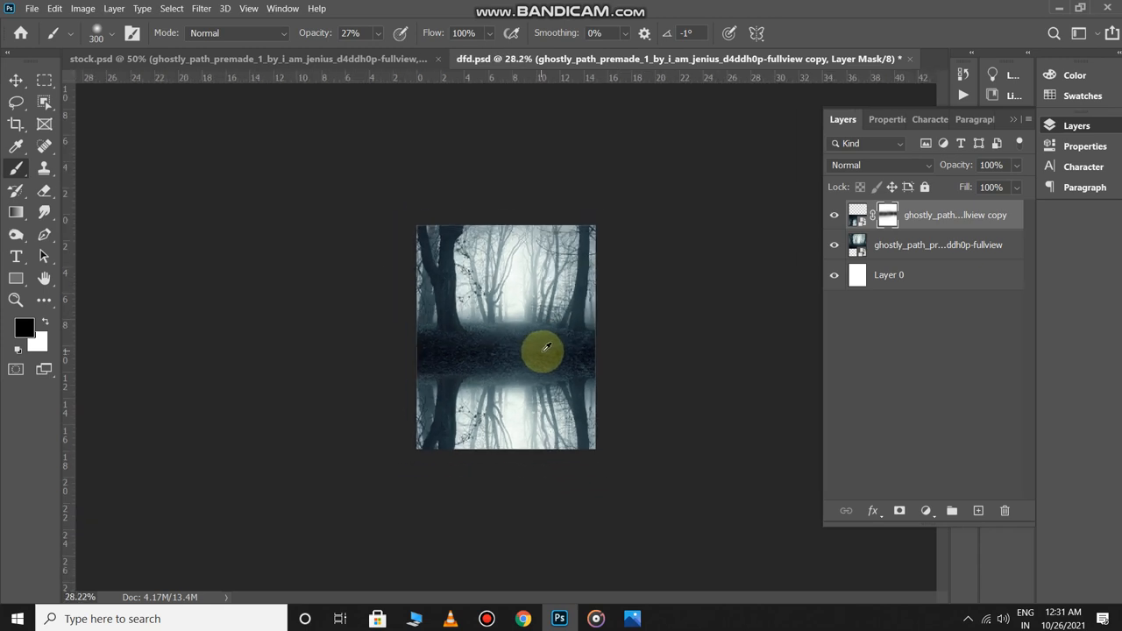
scroll(627, 367, up, 2)
scroll(645, 362, down, 1)
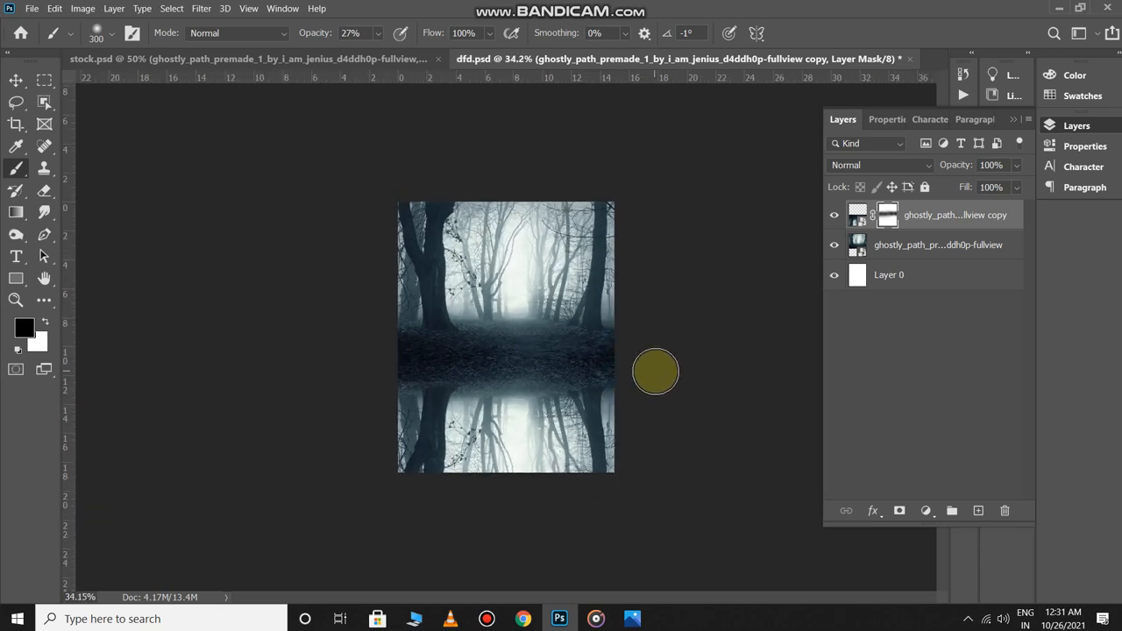
Copy the lake photo from stock.psd into dfd.psd and place it at the canvas's upper-left corner.
key(ctrl+Tab)
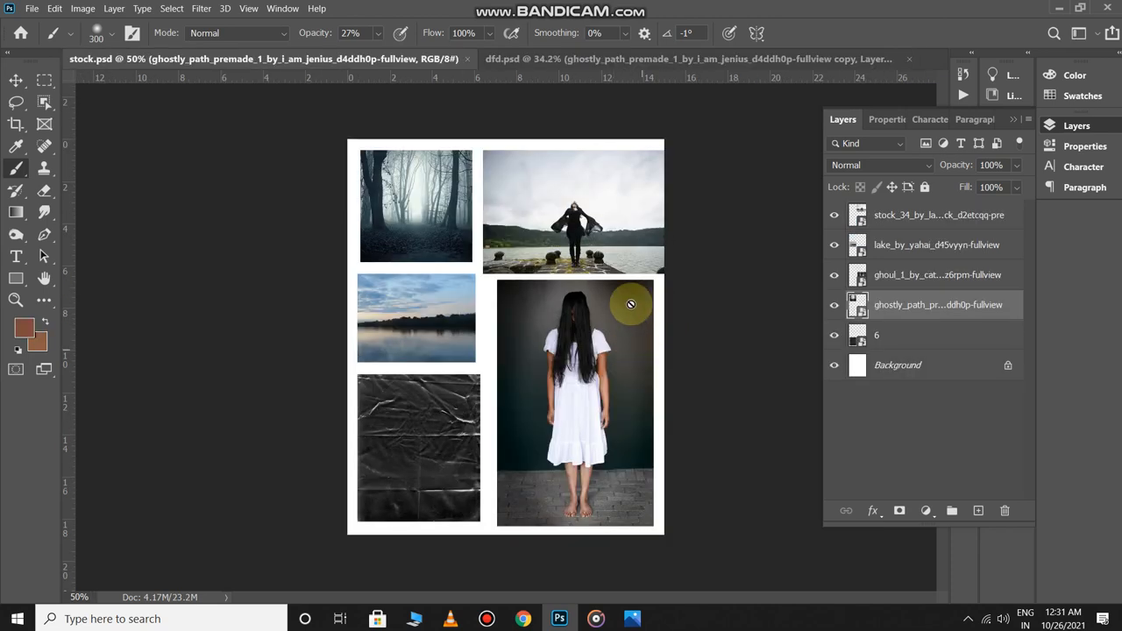
key(v)
drag(446, 348, 561, 123)
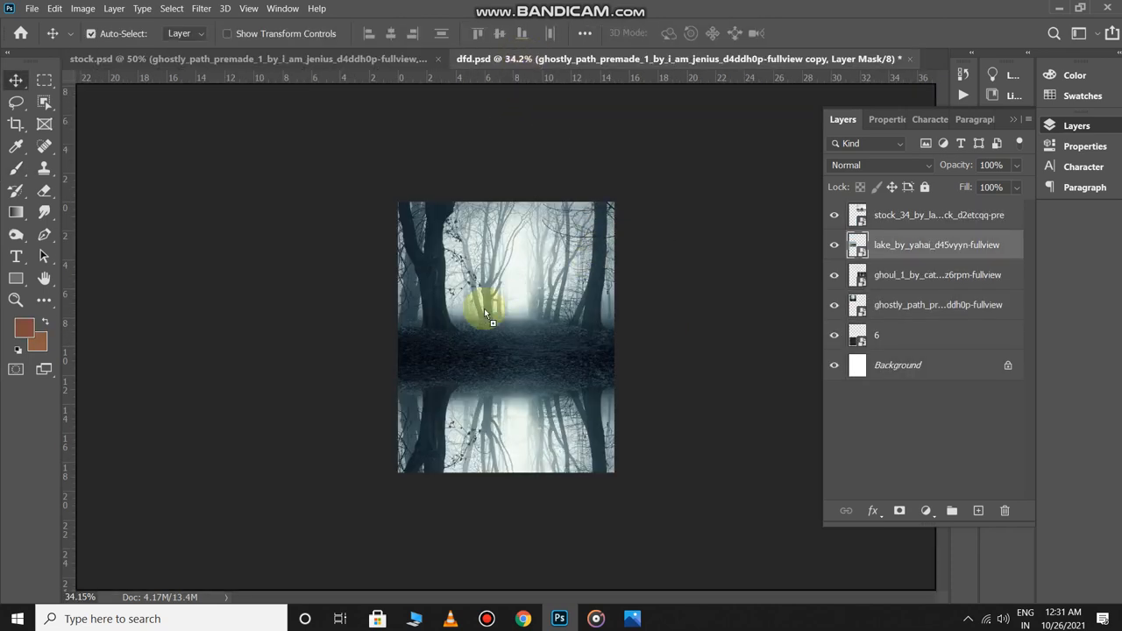
drag(484, 309, 339, 200)
Scale the lake photo to the full canvas width and stretch its height to about 500%.
key(ctrl+t)
drag(496, 280, 613, 272)
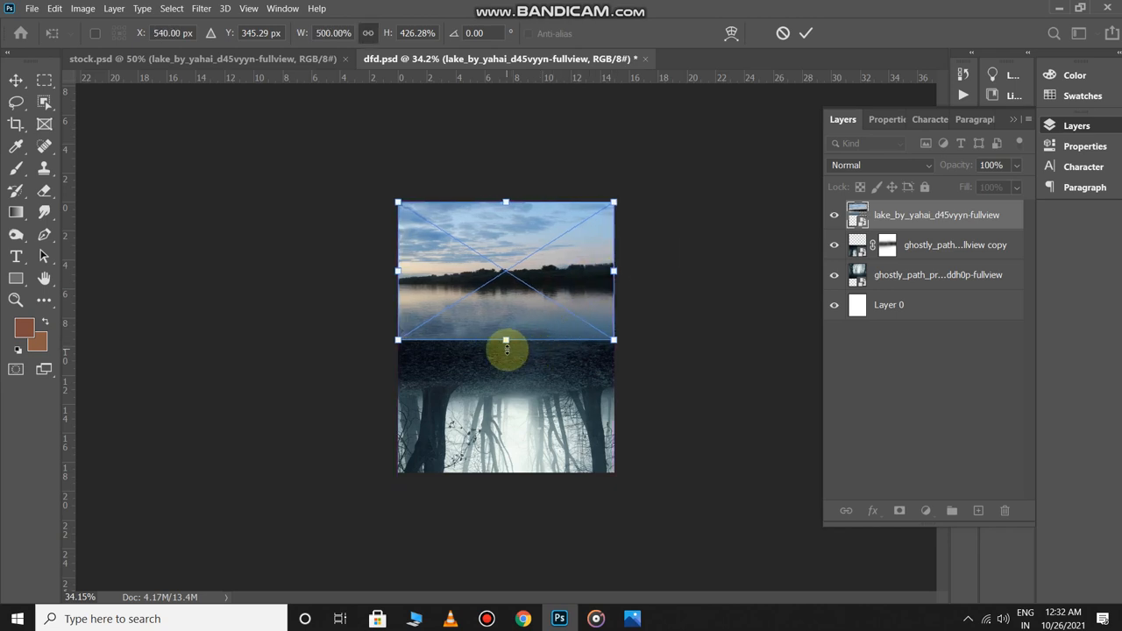
drag(506, 342, 507, 367)
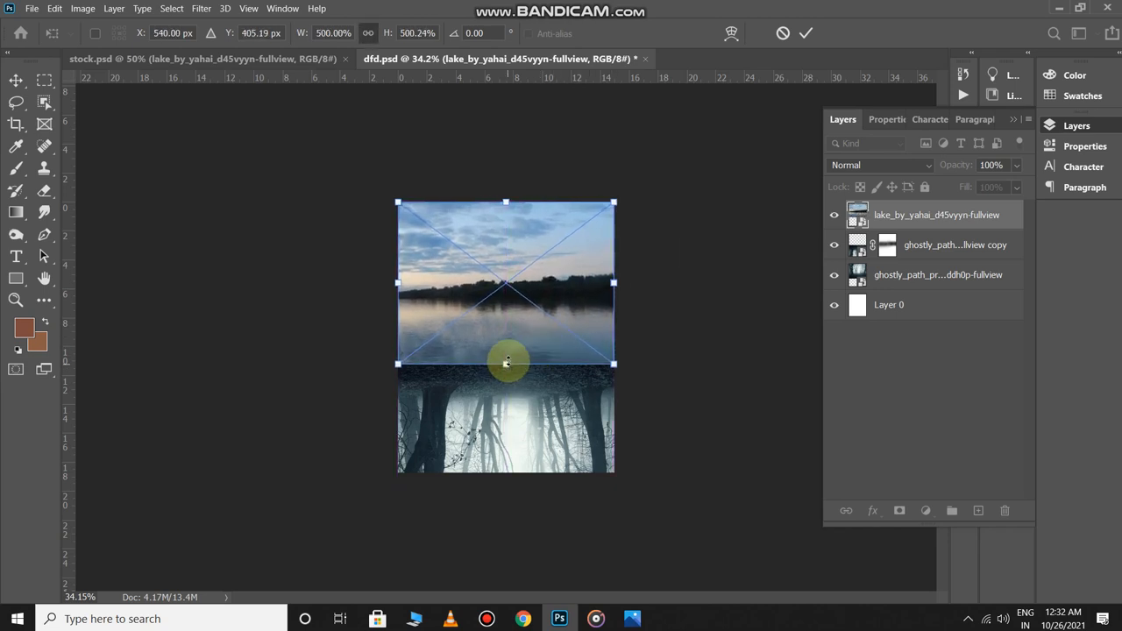
key(Return)
Select the water area below the shoreline with a rectangular marquee, copy it to a new layer and delete the lake photo layer.
click(17, 84)
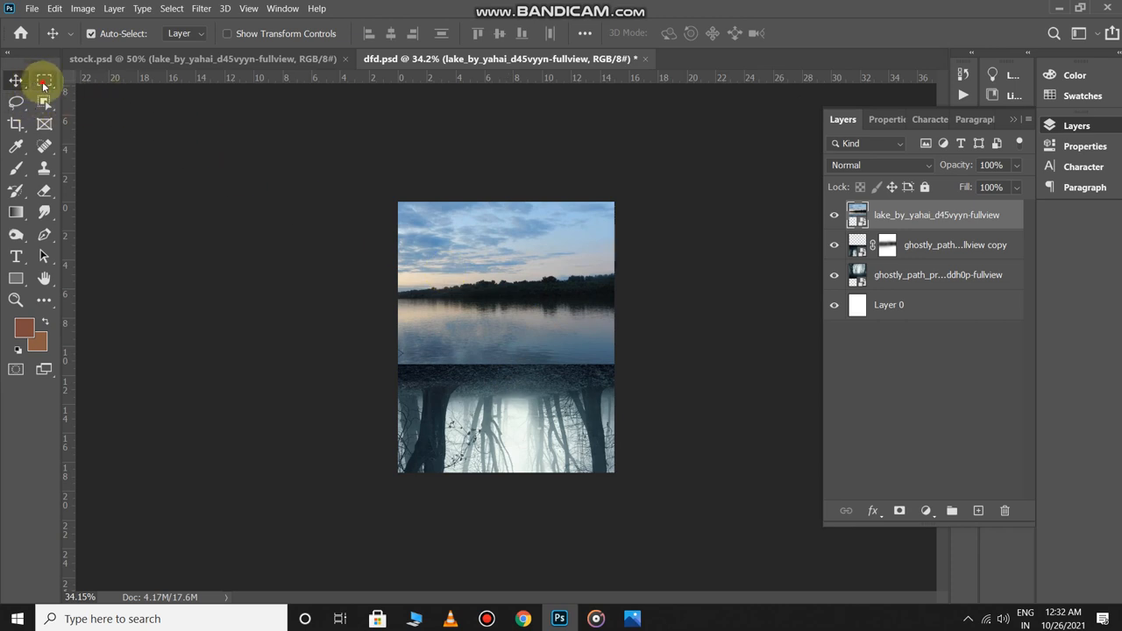
click(44, 82)
drag(393, 299, 673, 365)
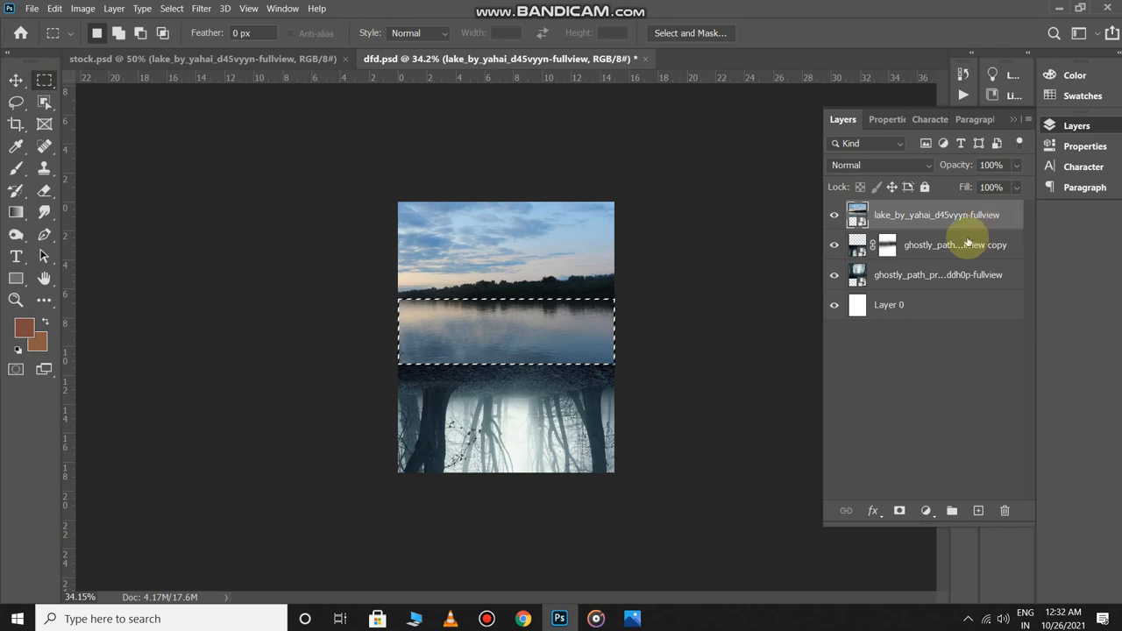
key(ctrl+j)
click(894, 243)
key(Delete)
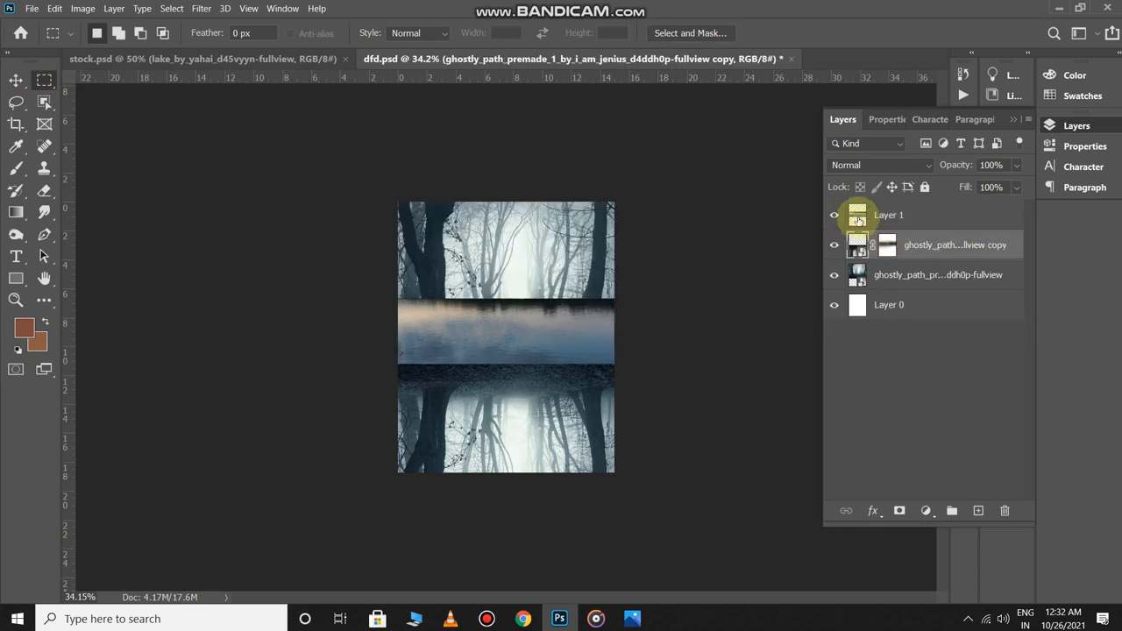
click(834, 215)
click(834, 215)
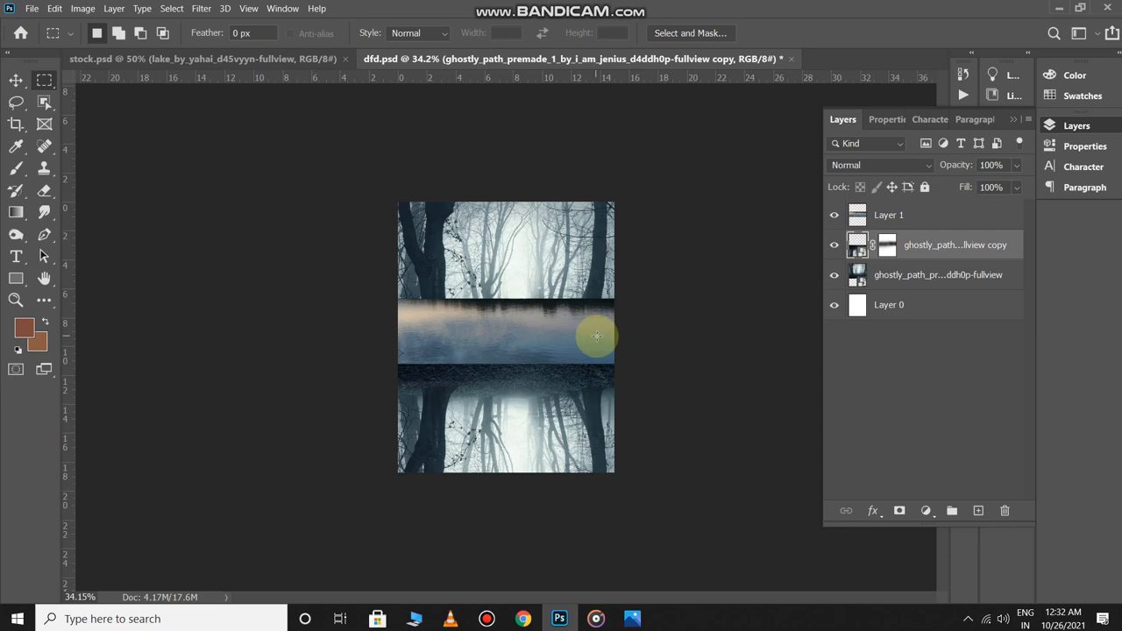
Stretch the water layer vertically to about 266% so it reaches the canvas's lower edge.
key(ctrl+t)
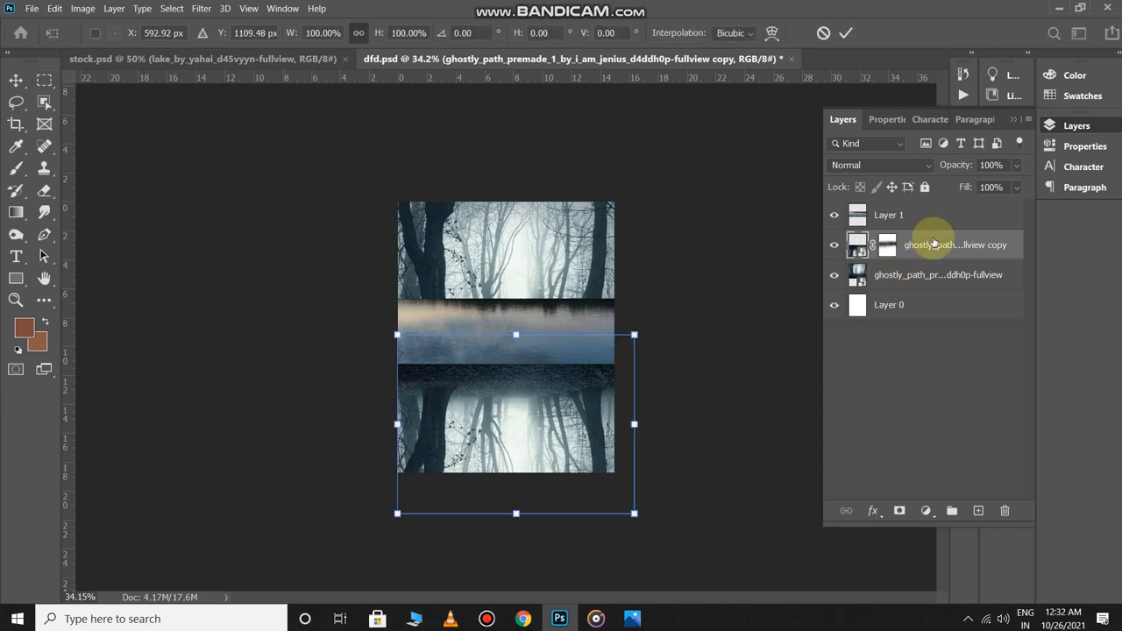
key(Return)
click(904, 221)
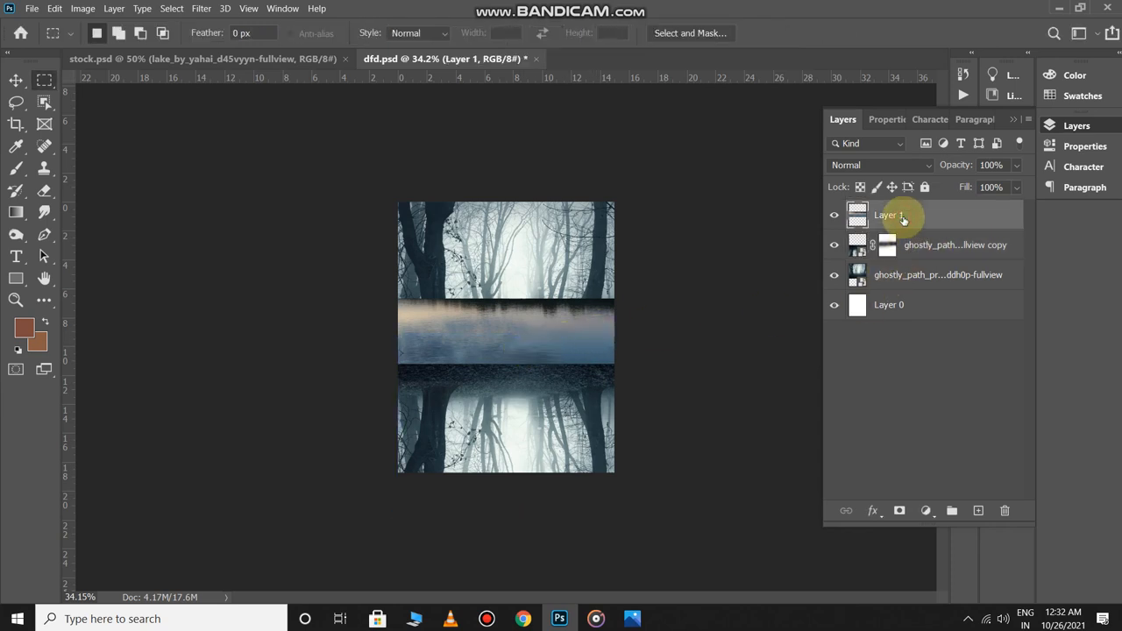
key(ctrl+t)
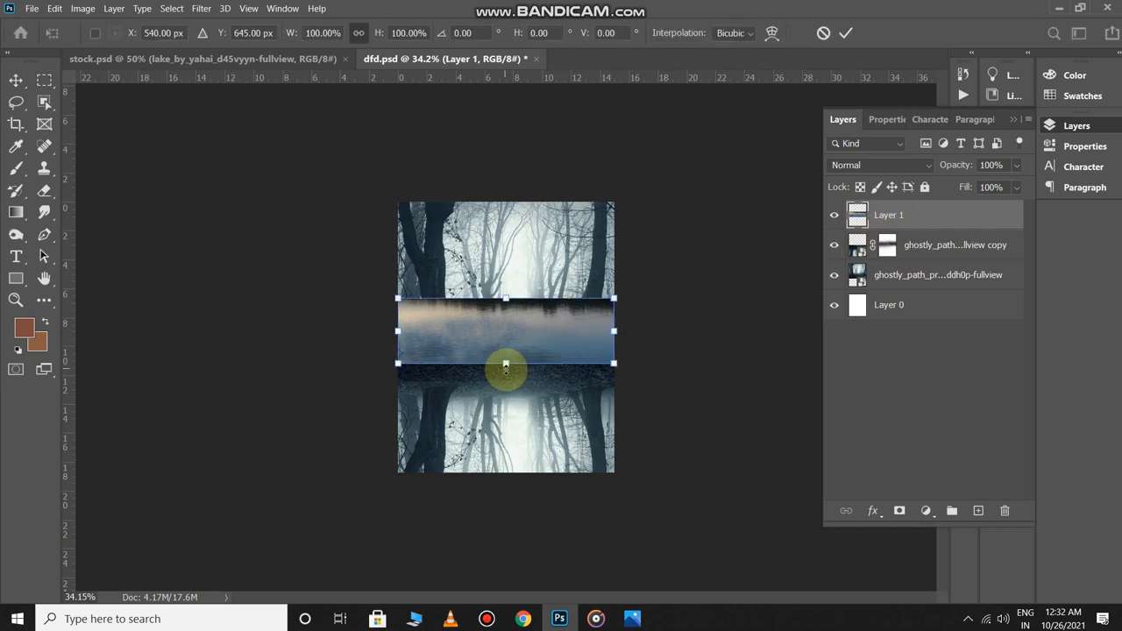
drag(506, 364, 507, 471)
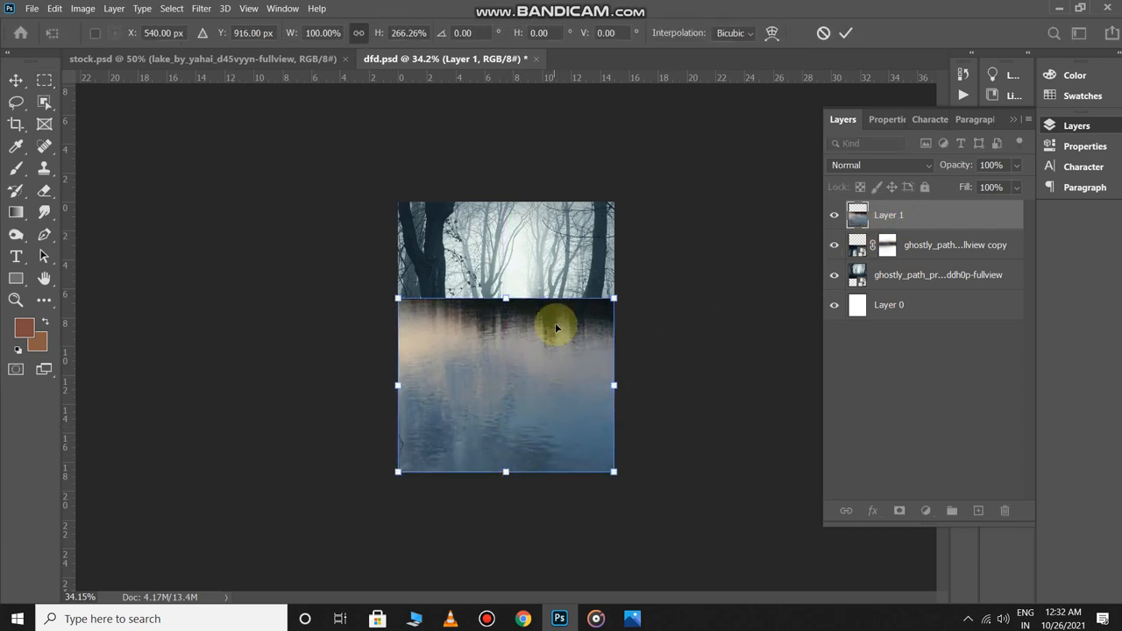
key(Return)
key(v)
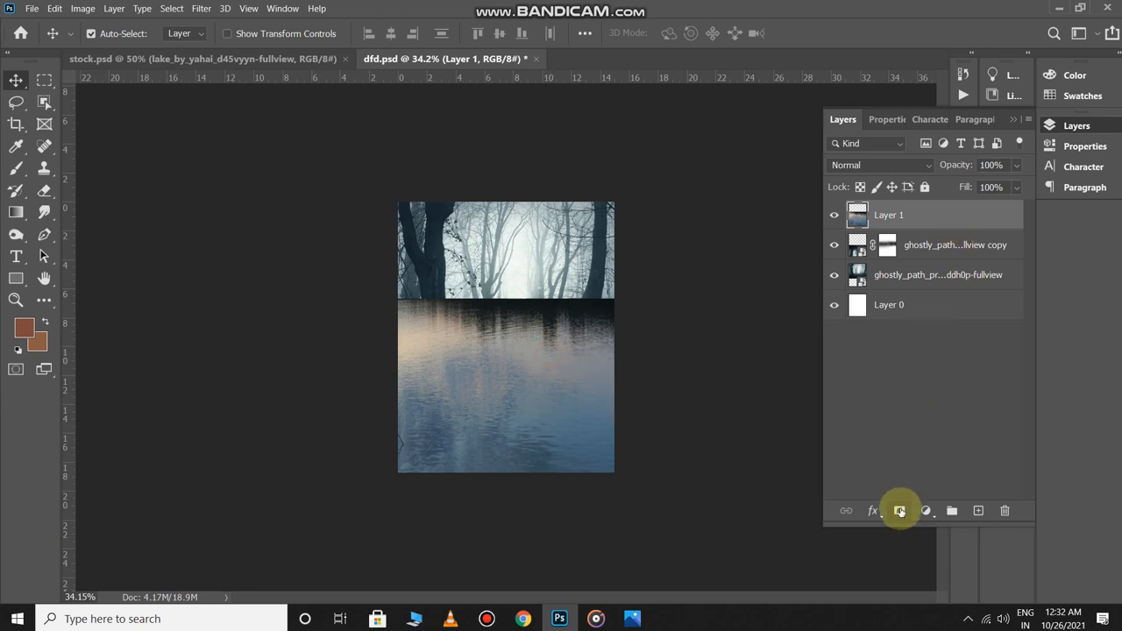
Add a layer mask to the water layer and fade its upper edge into the forest ground with a 300 px black brush.
click(897, 248)
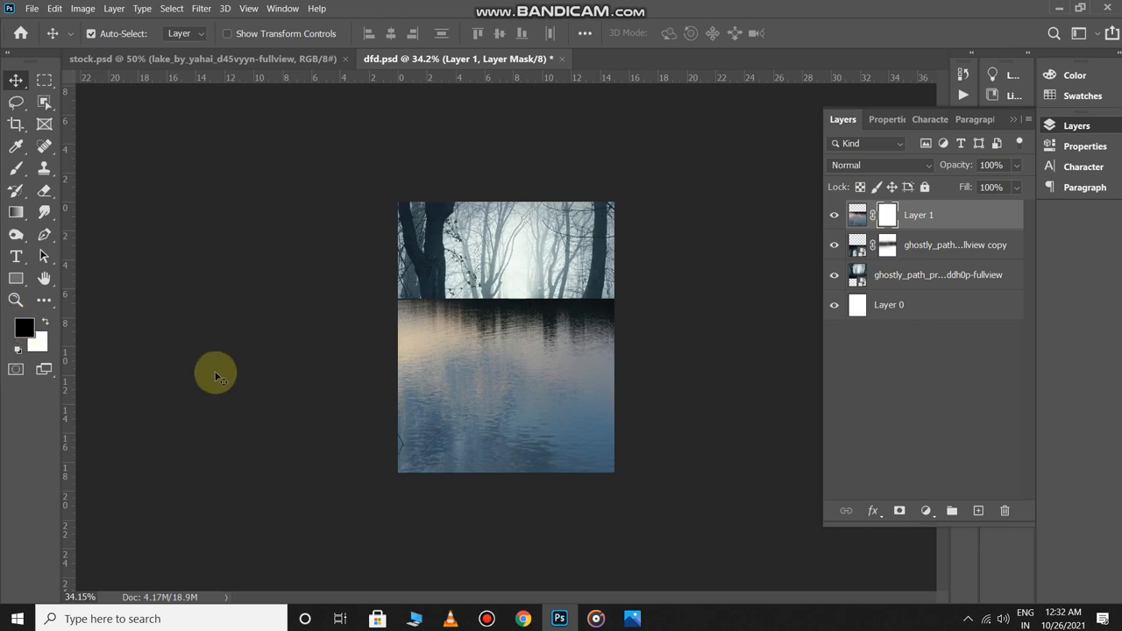
key(b)
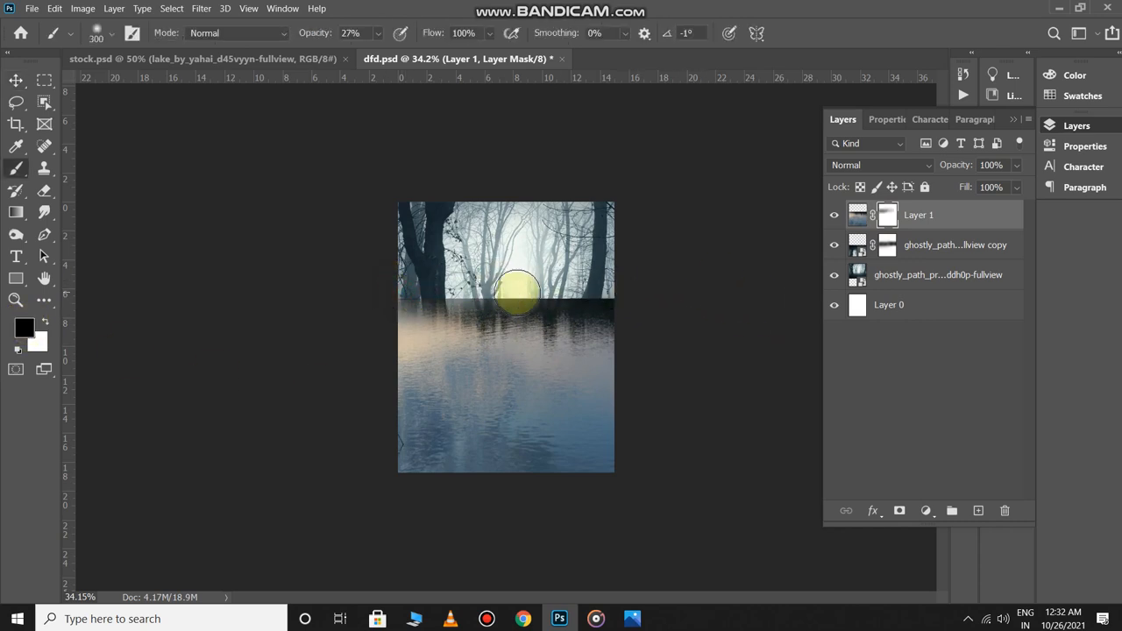
key(ctrl+plus)
mouse_move(430, 285)
mouse_down()
mouse_move(481, 300)
mouse_move(380, 285)
mouse_move(466, 310)
mouse_move(375, 304)
mouse_move(420, 289)
mouse_move(623, 272)
mouse_move(604, 288)
mouse_move(627, 289)
mouse_move(614, 301)
mouse_move(673, 280)
mouse_move(703, 306)
mouse_move(765, 315)
mouse_move(569, 314)
mouse_move(463, 296)
mouse_move(447, 304)
mouse_move(482, 296)
mouse_move(337, 337)
mouse_move(409, 336)
mouse_move(368, 345)
mouse_move(415, 356)
mouse_move(293, 358)
mouse_move(586, 357)
mouse_move(594, 343)
mouse_move(581, 336)
mouse_move(680, 351)
mouse_up()
scroll(566, 366, up, 2)
scroll(573, 365, down, 4)
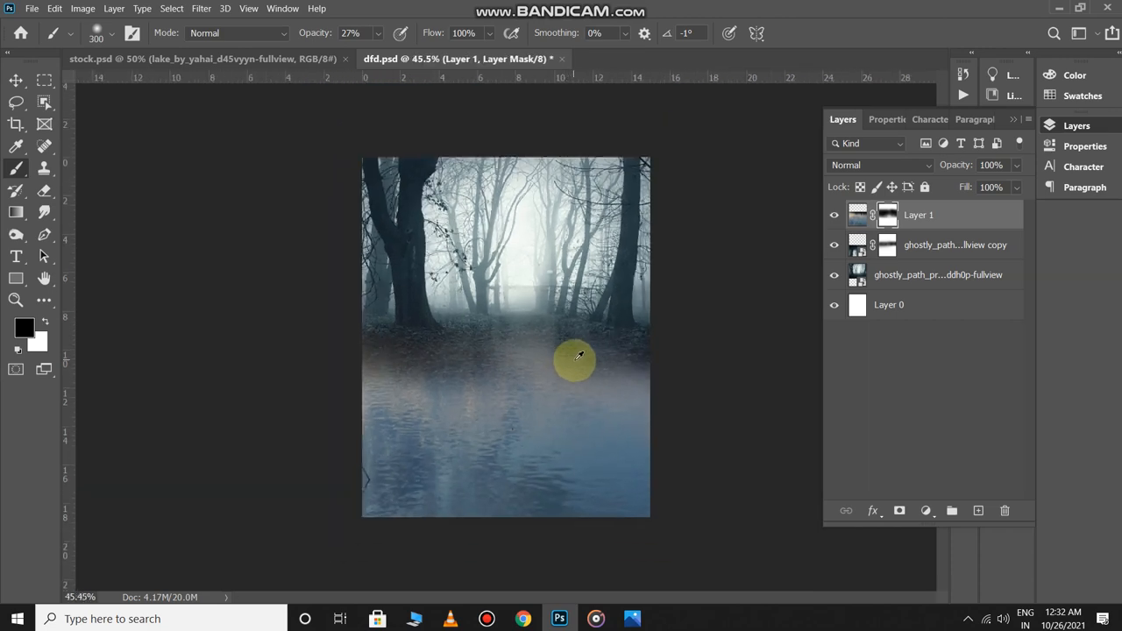
click(519, 296)
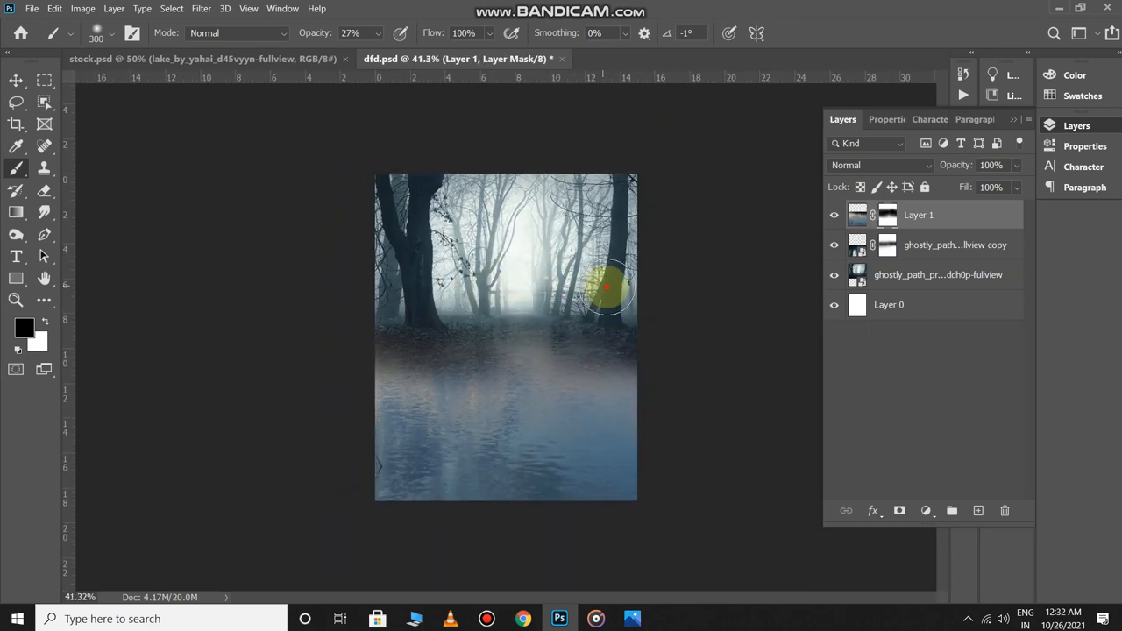
mouse_move(667, 318)
mouse_down()
mouse_move(489, 332)
mouse_move(558, 341)
mouse_move(516, 334)
mouse_up()
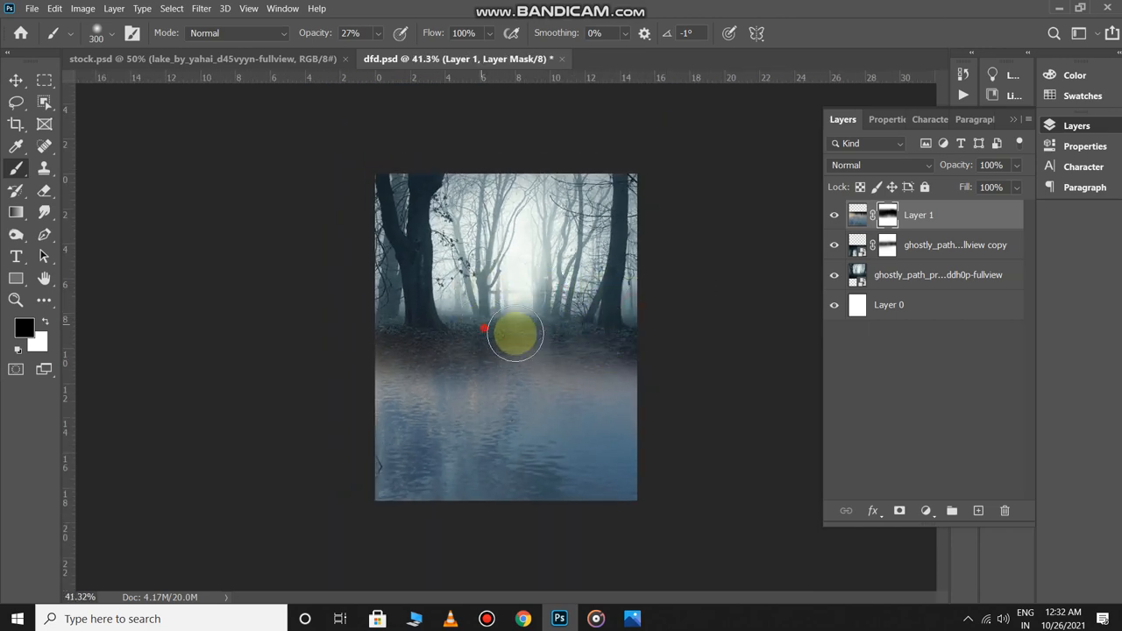
Paint black on the water layer's mask to blend its upper edge into a curved shoreline along the forest ground.
key(bracketleft)
mouse_move(358, 323)
mouse_down()
mouse_move(514, 329)
mouse_move(515, 339)
mouse_move(475, 338)
mouse_move(572, 330)
mouse_up()
mouse_move(644, 344)
mouse_down()
mouse_move(696, 402)
mouse_move(646, 368)
mouse_move(521, 350)
mouse_move(407, 357)
mouse_move(325, 378)
mouse_move(403, 351)
mouse_move(355, 354)
mouse_move(452, 345)
mouse_move(425, 341)
mouse_move(360, 361)
mouse_move(387, 367)
mouse_move(529, 337)
mouse_move(601, 343)
mouse_move(568, 351)
mouse_move(616, 359)
mouse_move(558, 342)
mouse_move(639, 364)
mouse_move(615, 340)
mouse_move(579, 336)
mouse_up()
key(bracketright)
key(bracketright)
drag(562, 334, 480, 333)
mouse_move(556, 354)
mouse_down()
mouse_move(644, 353)
mouse_move(553, 375)
mouse_up()
mouse_move(357, 368)
mouse_down()
mouse_move(338, 406)
mouse_move(375, 380)
mouse_up()
drag(650, 392, 664, 401)
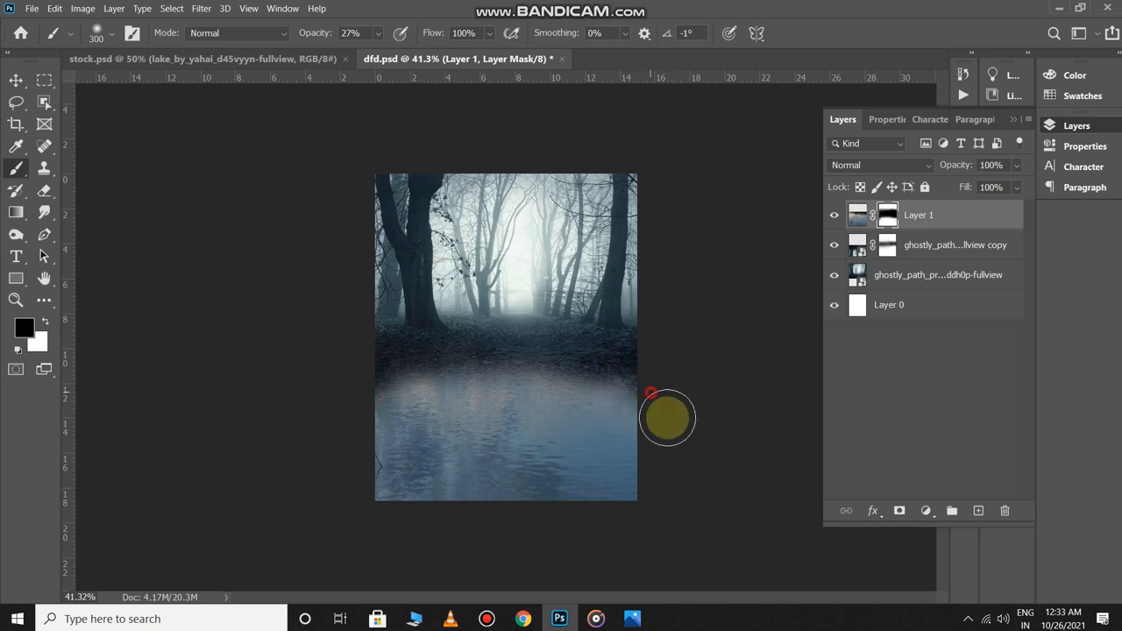
mouse_move(395, 368)
mouse_down()
mouse_move(499, 348)
mouse_move(369, 374)
mouse_move(476, 341)
mouse_move(566, 349)
mouse_up()
click(648, 395)
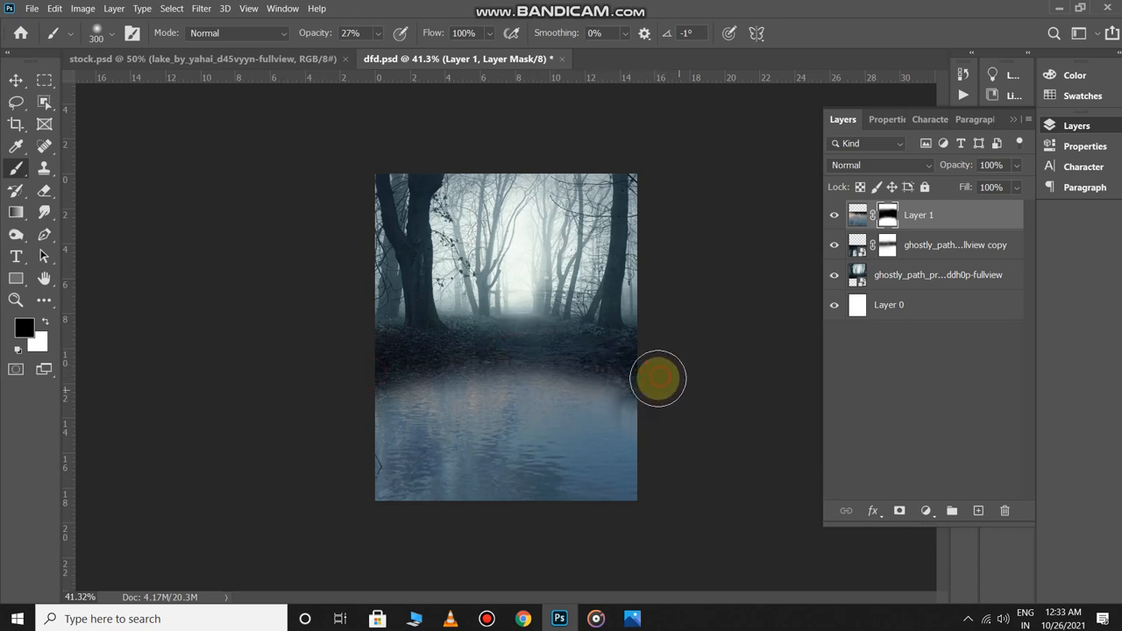
mouse_move(657, 379)
mouse_down()
mouse_move(614, 352)
mouse_move(665, 364)
mouse_move(636, 341)
mouse_move(650, 368)
mouse_move(395, 349)
mouse_move(346, 334)
mouse_move(626, 348)
mouse_up()
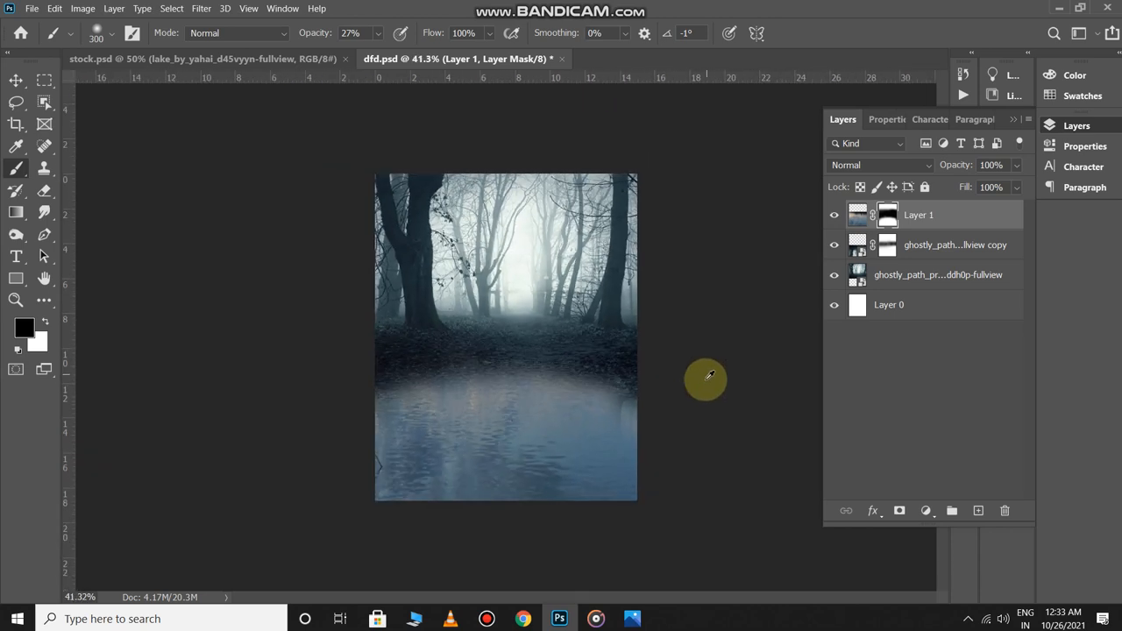
click(896, 389)
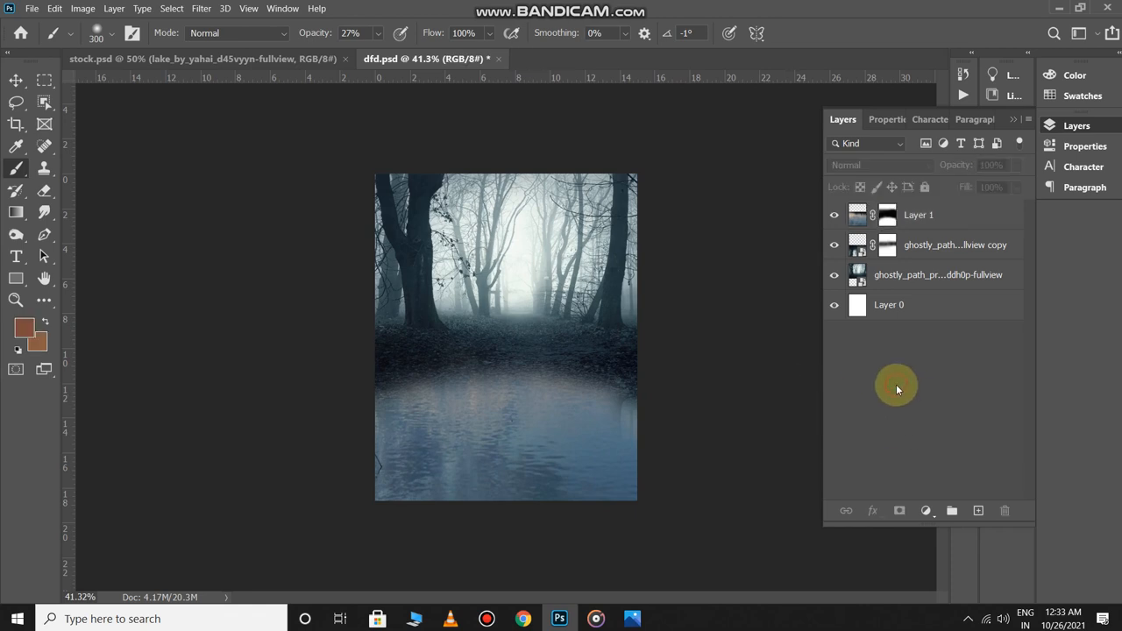
Bring the photo of the woman in black from stock.psd into the dfd.psd composite.
key(ctrl+Tab)
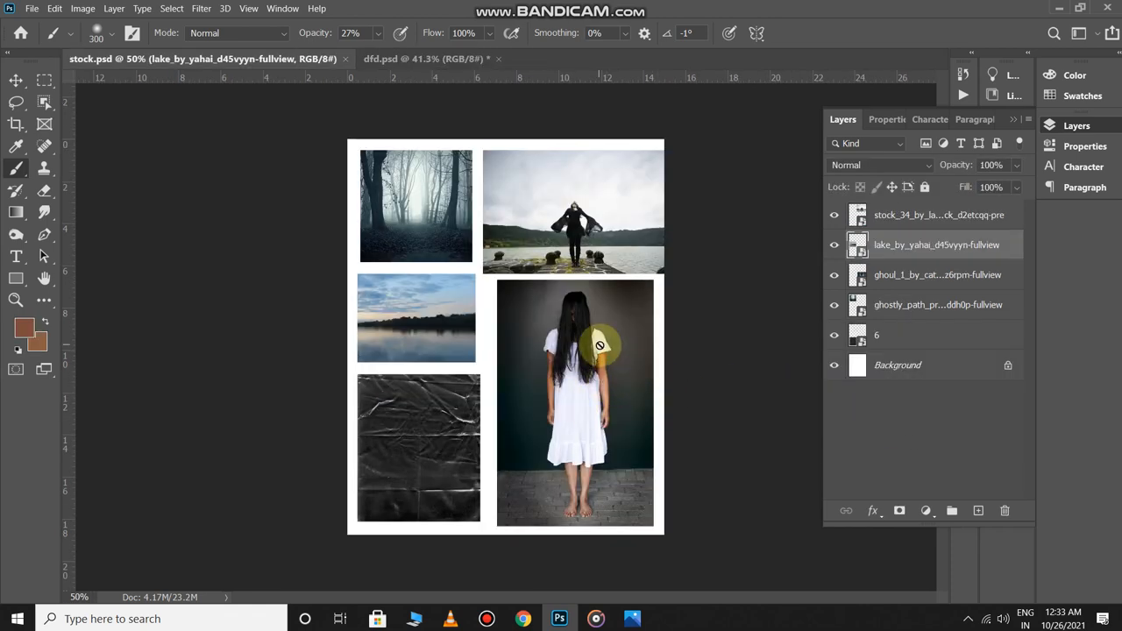
key(v)
click(574, 248)
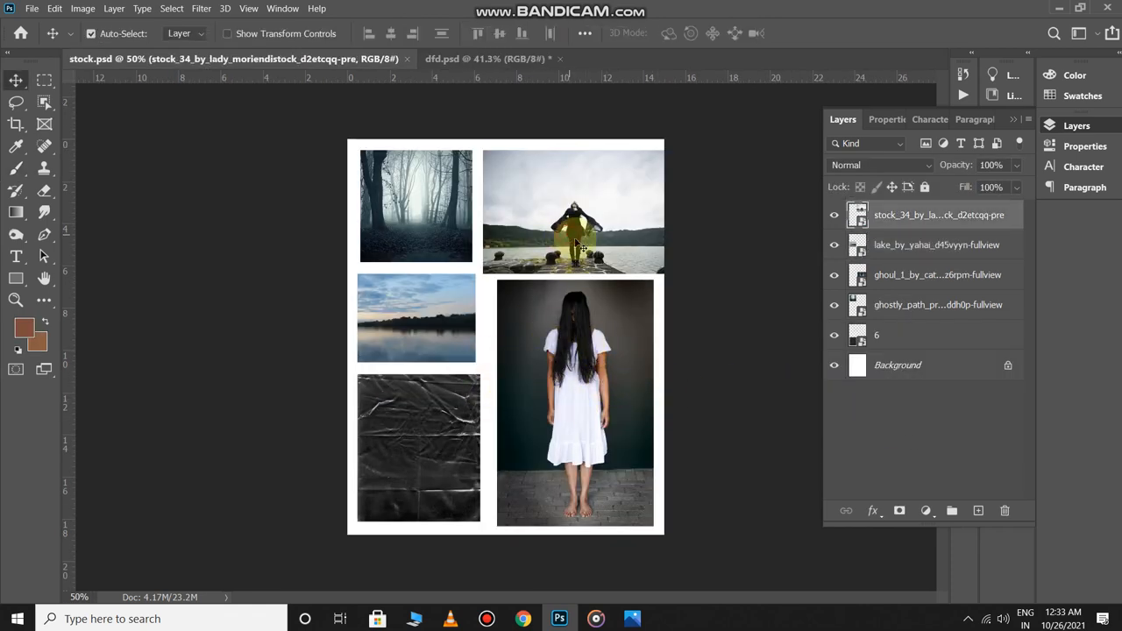
drag(589, 245, 491, 289)
Enlarge the woman's photo beyond the canvas width and position it with her centred in front of the forest.
key(ctrl+t)
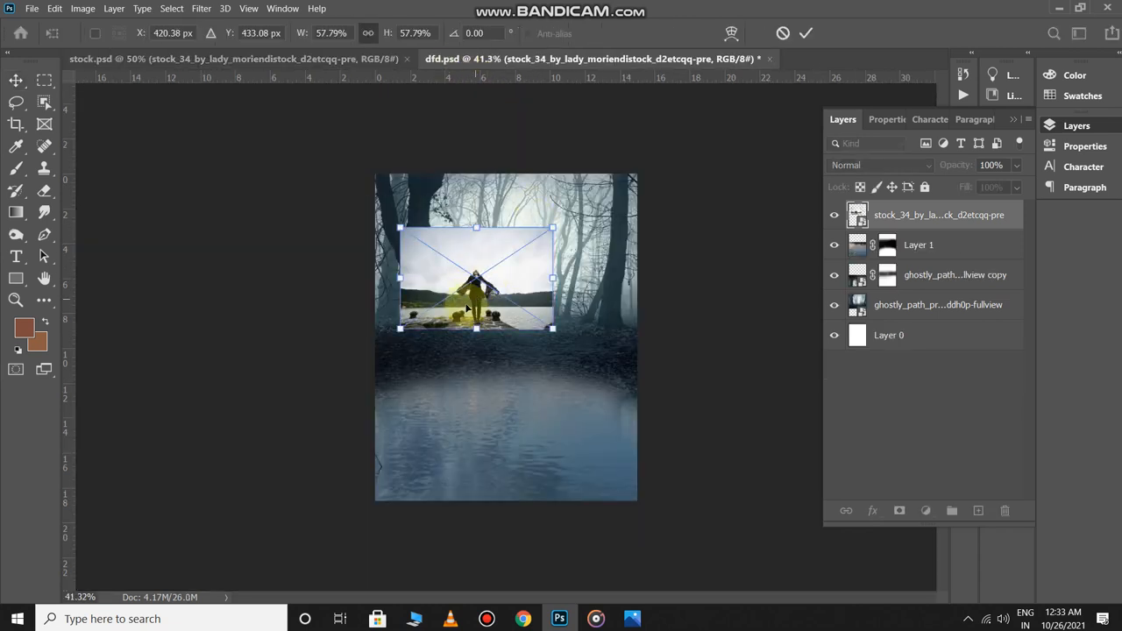
drag(477, 330, 571, 430)
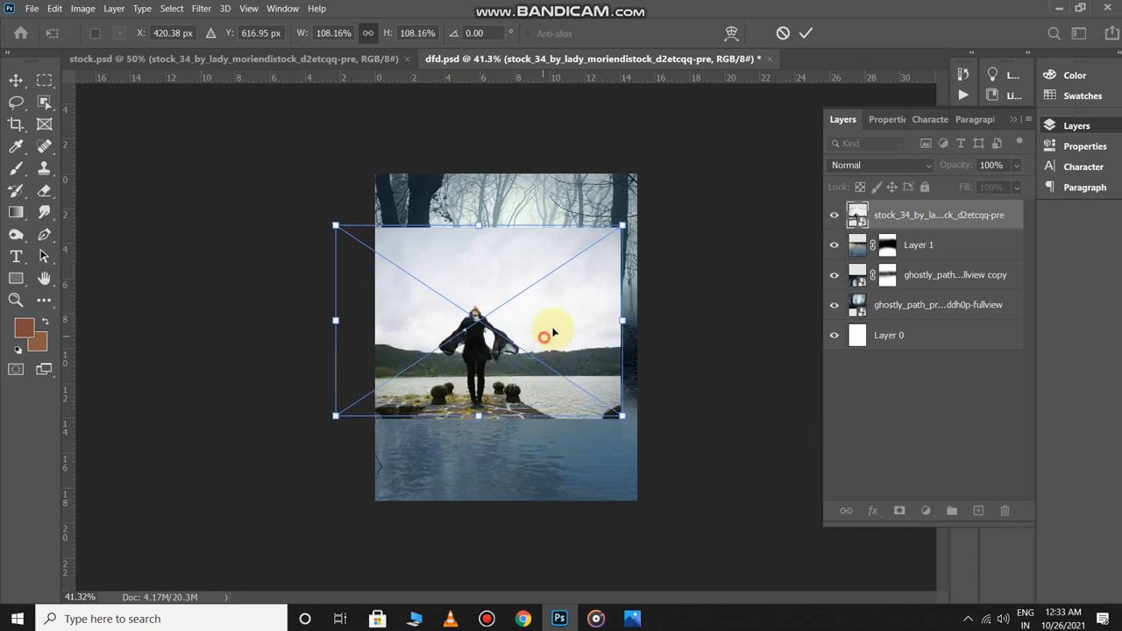
drag(538, 325, 574, 293)
drag(506, 378, 507, 388)
double_click(519, 359)
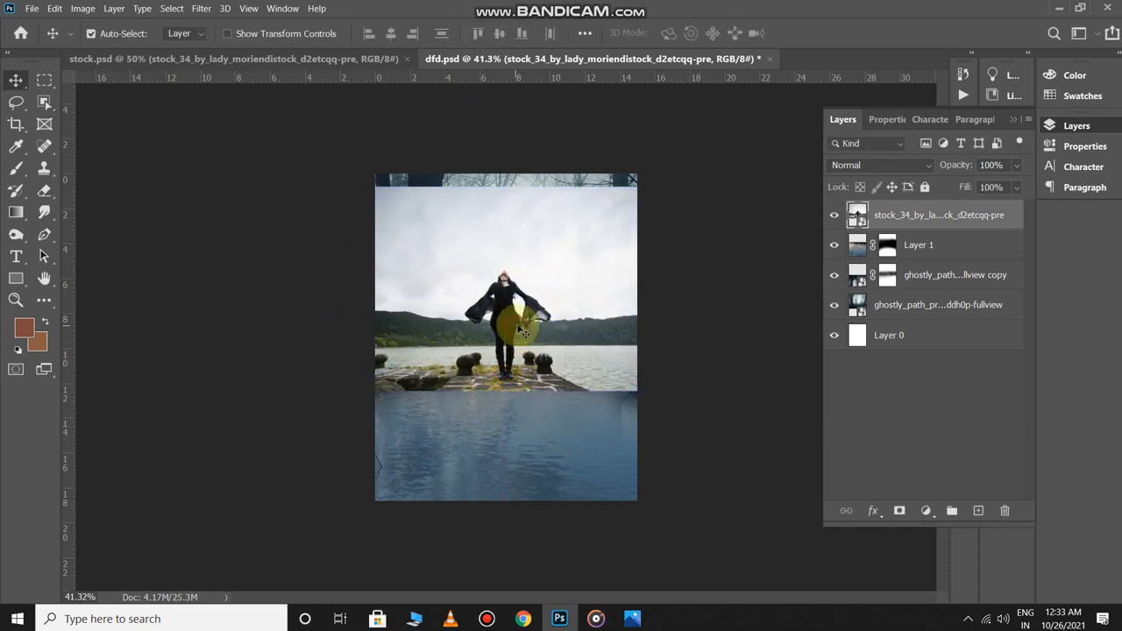
Select the woman in black with the Object Selection tool by framing her whole figure.
scroll(523, 332, up, 6)
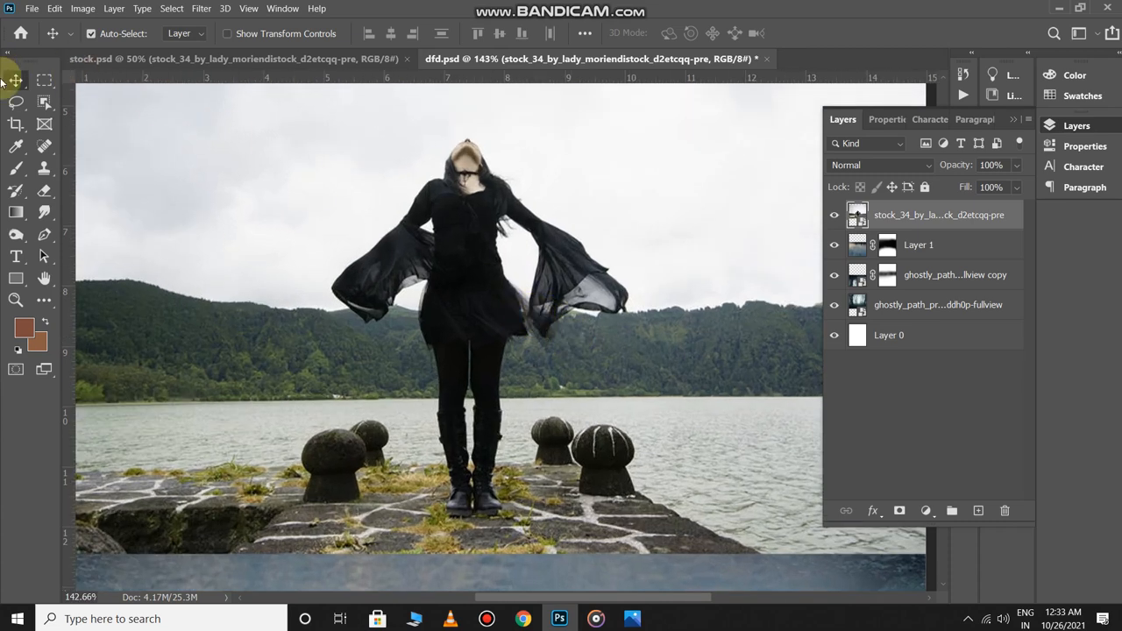
click(44, 101)
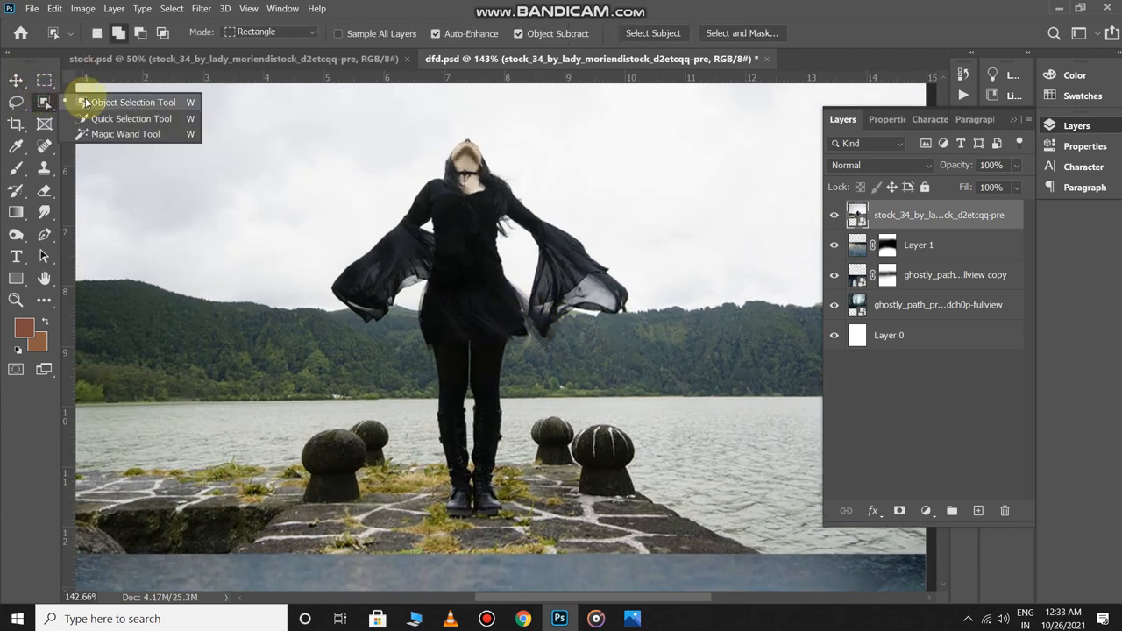
click(88, 100)
mouse_move(299, 120)
mouse_down()
mouse_move(624, 416)
mouse_move(659, 518)
mouse_up()
scroll(500, 259, up, 4)
scroll(501, 259, down, 3)
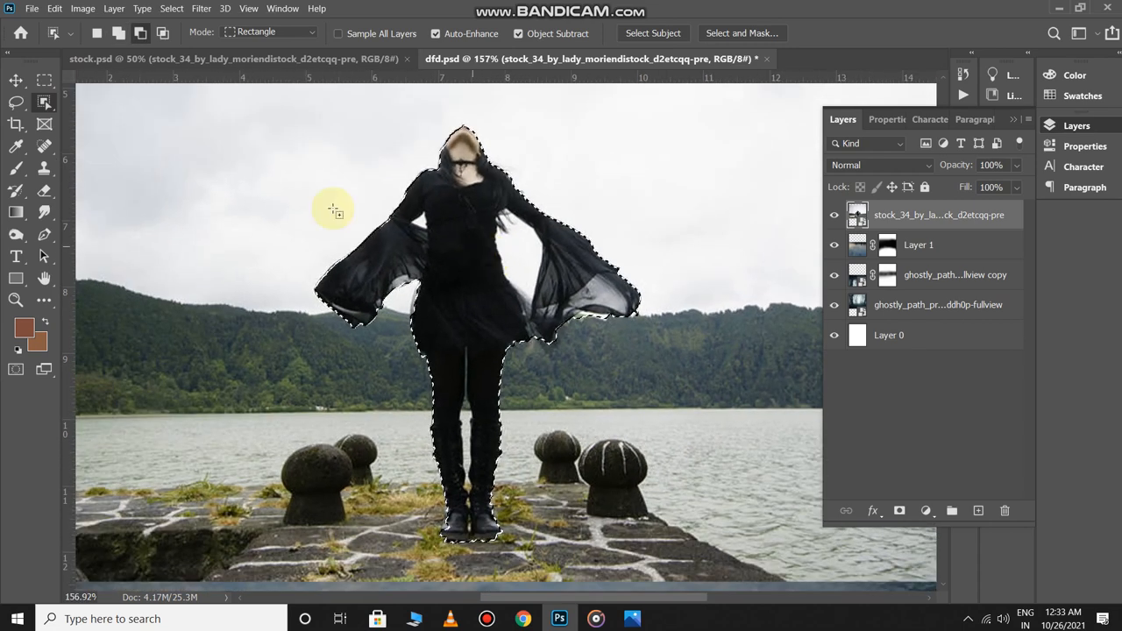
Subtract the sky gaps between the woman's arms and body from the selection with the Quick Selection tool.
right_click(44, 103)
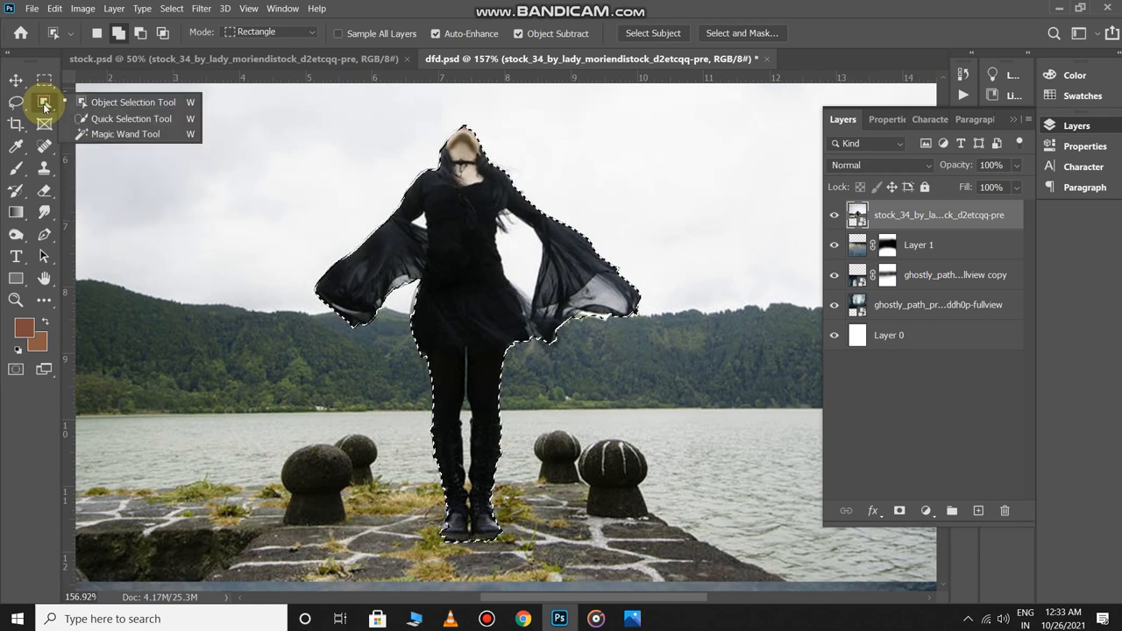
click(91, 124)
scroll(406, 193, up, 10)
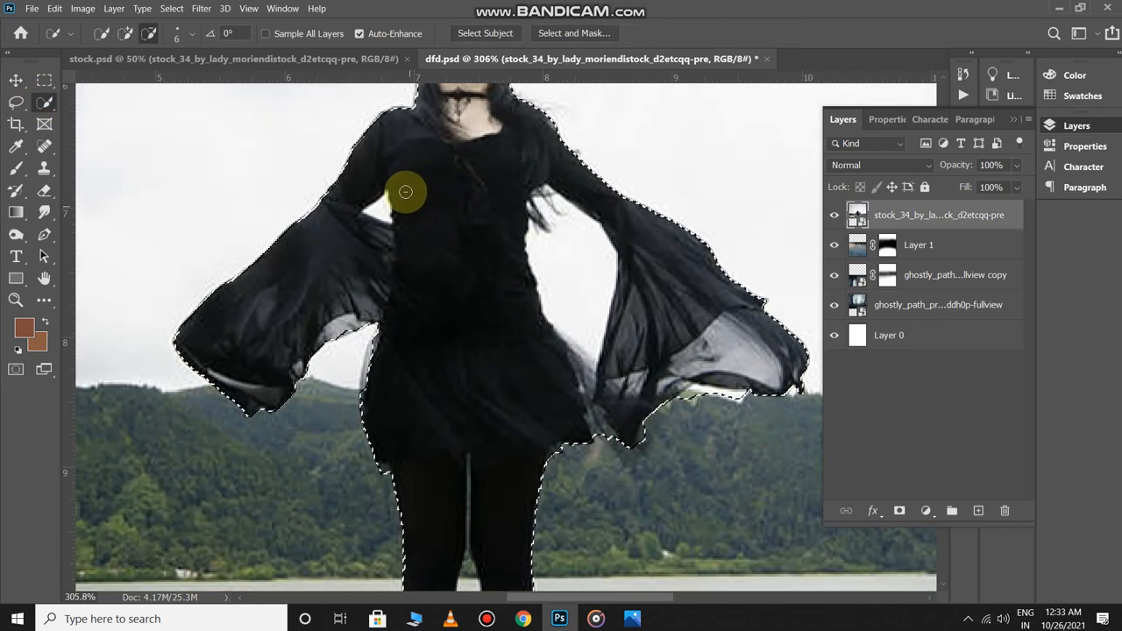
scroll(370, 206, up, 2)
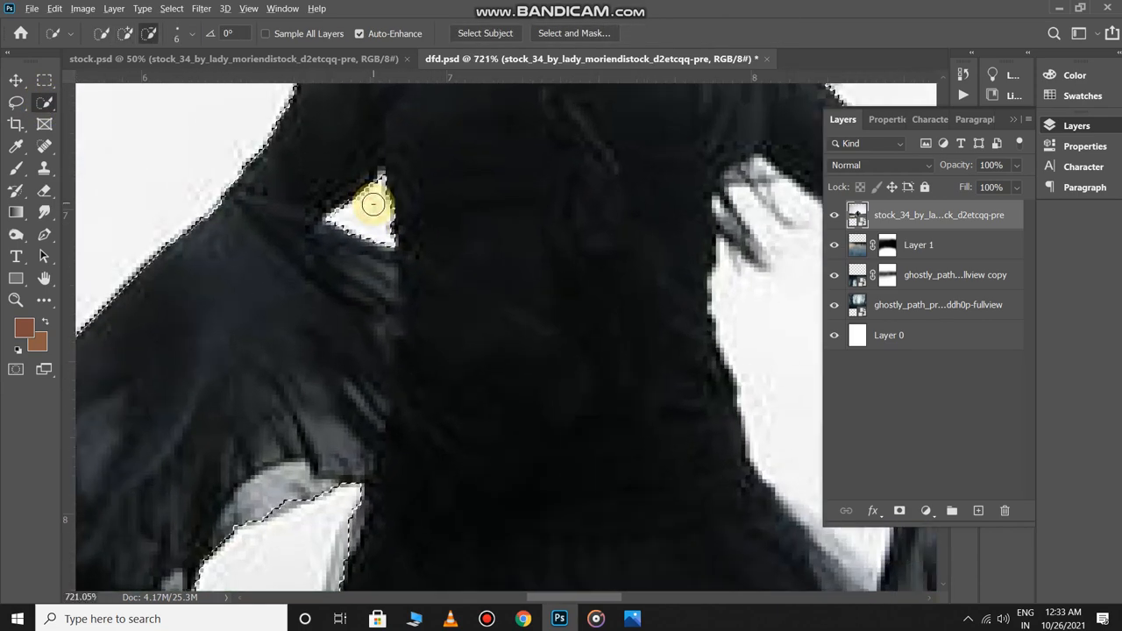
scroll(556, 246, down, 6)
scroll(574, 248, up, 5)
scroll(582, 251, down, 6)
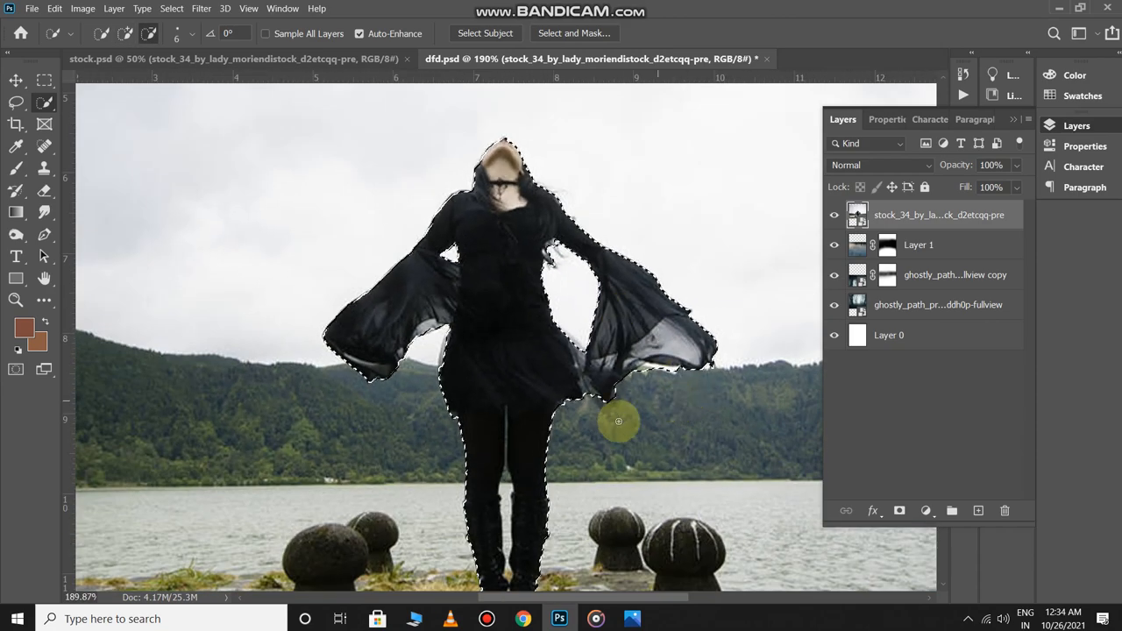
Subtract the background gap between the woman's legs from the selection, reducing the Quick Selection brush to 3 px.
scroll(502, 487, up, 6)
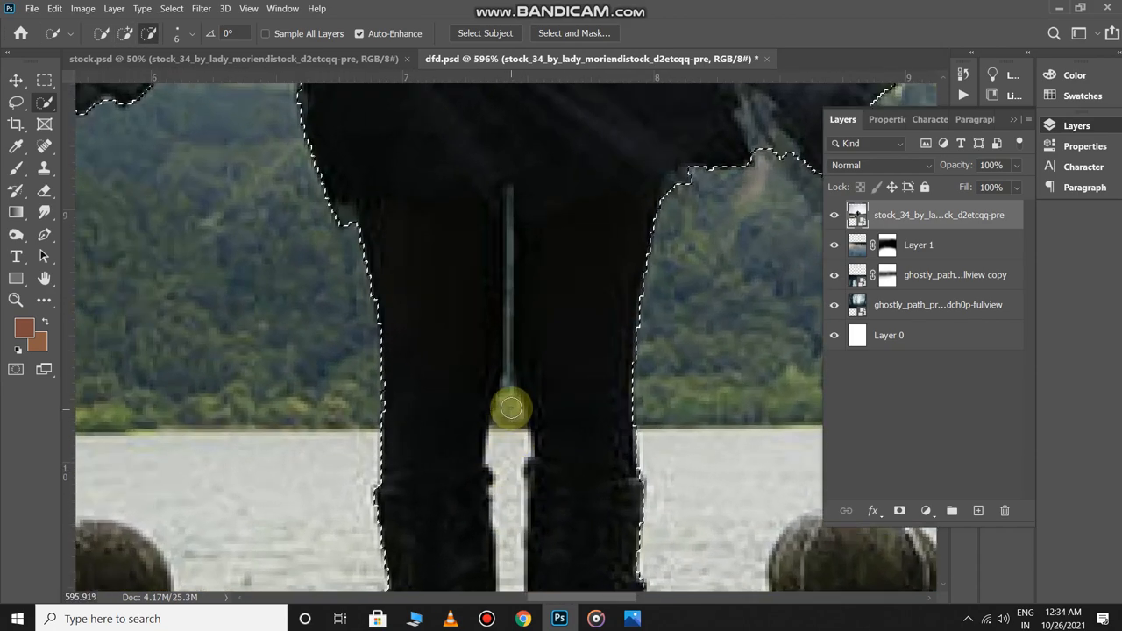
scroll(505, 475, down, 5)
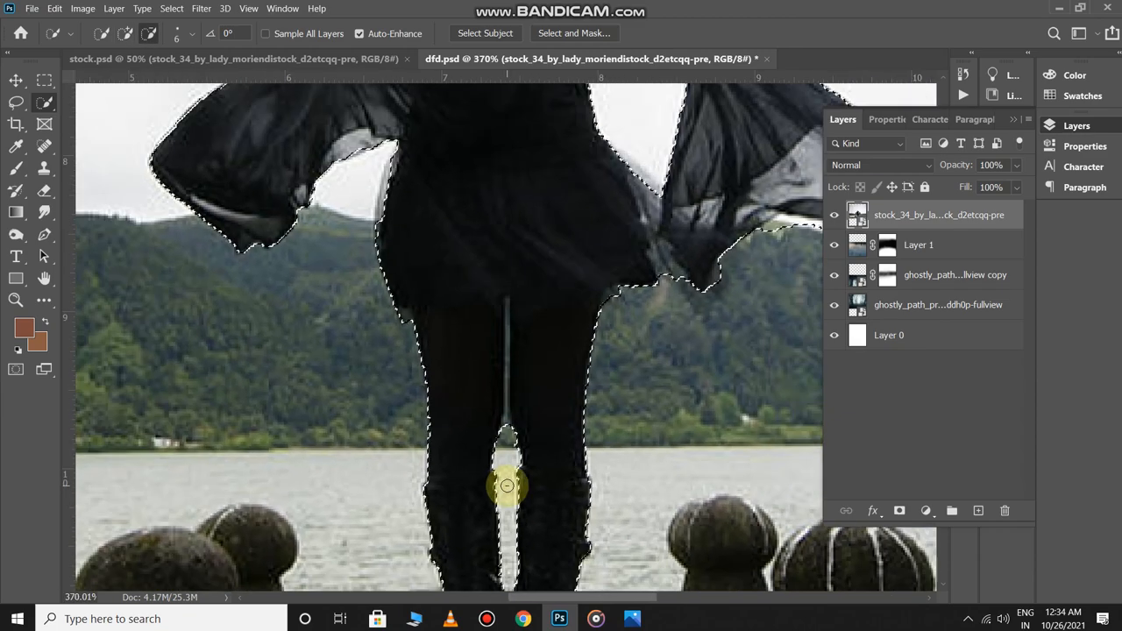
scroll(513, 526, up, 2)
scroll(515, 543, up, 3)
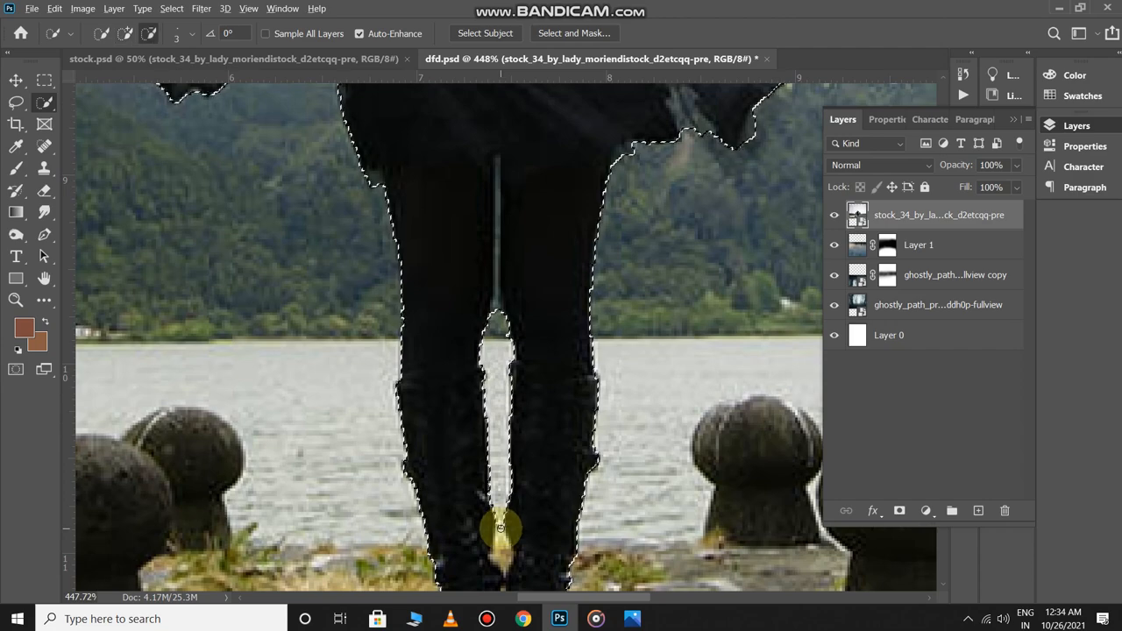
scroll(502, 560, down, 8)
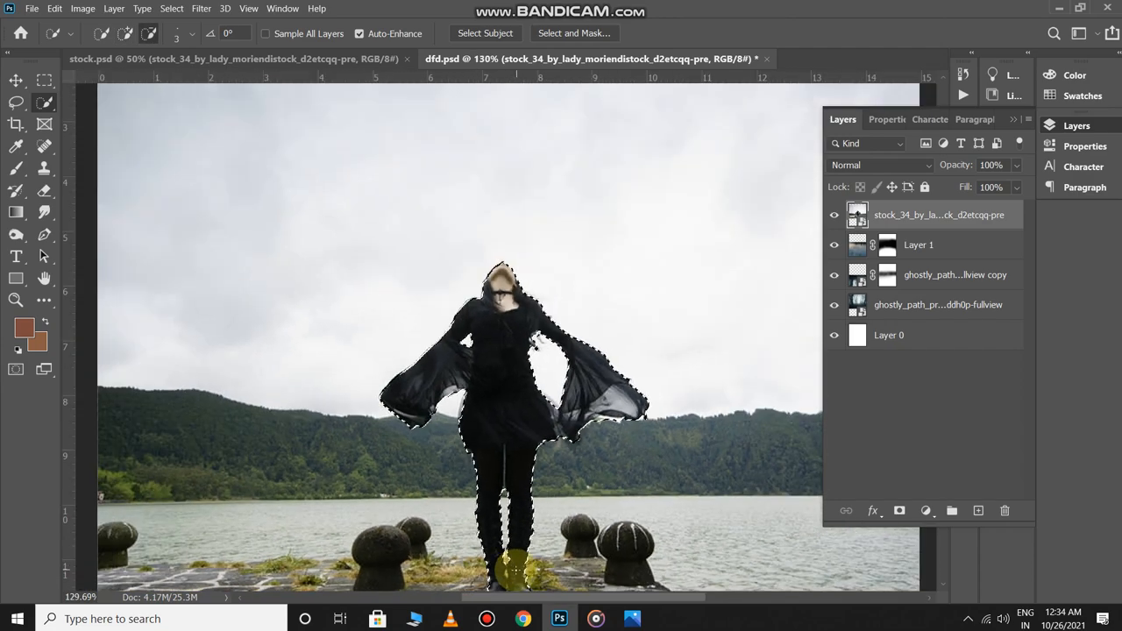
Refine the selection edge around the woman's boots, enlarging the Quick Selection brush to 7 px.
scroll(526, 558, up, 8)
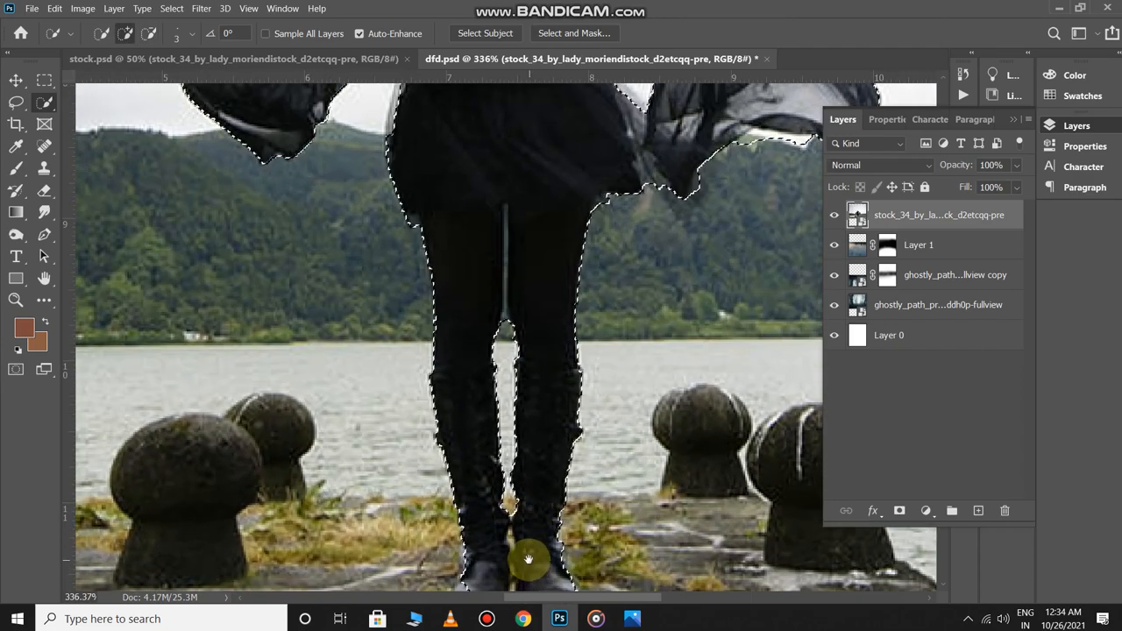
drag(526, 556, 527, 369)
scroll(481, 414, up, 3)
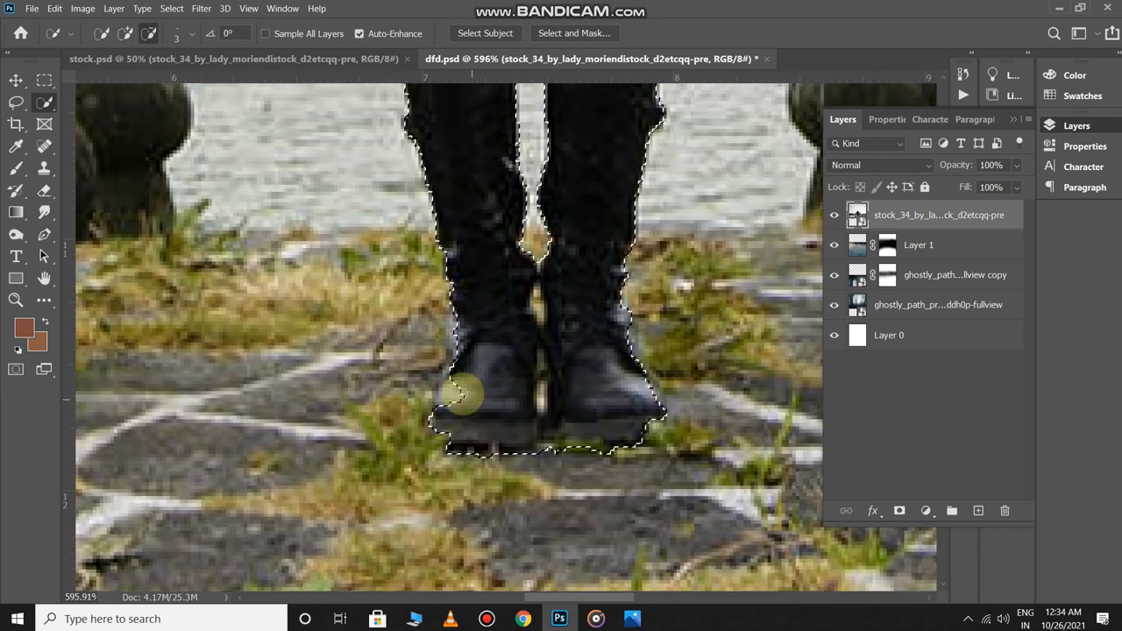
mouse_move(455, 392)
mouse_down()
mouse_move(443, 432)
mouse_move(534, 443)
mouse_move(641, 433)
mouse_up()
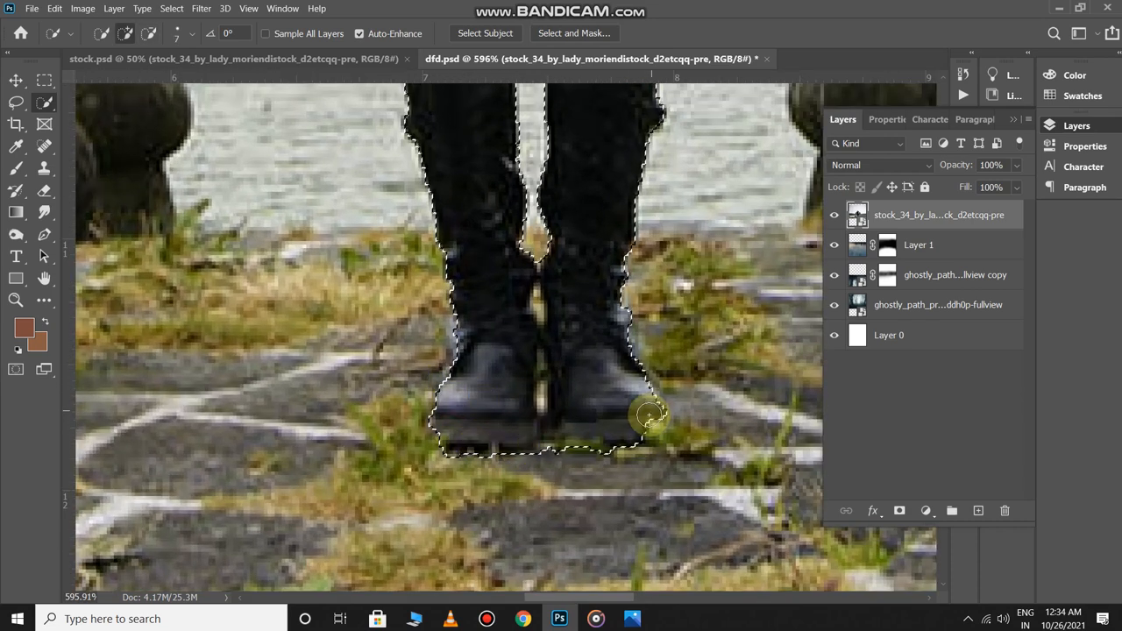
Add a layer mask from the selection to cut the woman out of her background.
scroll(641, 433, down, 5)
scroll(609, 384, down, 8)
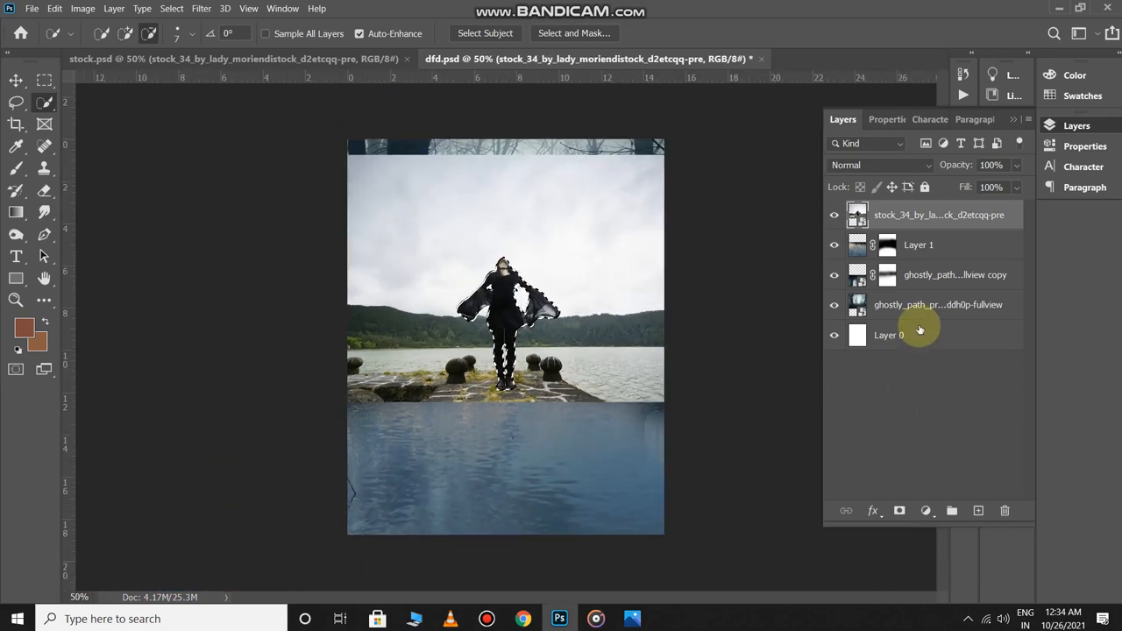
click(899, 511)
scroll(619, 393, down, 2)
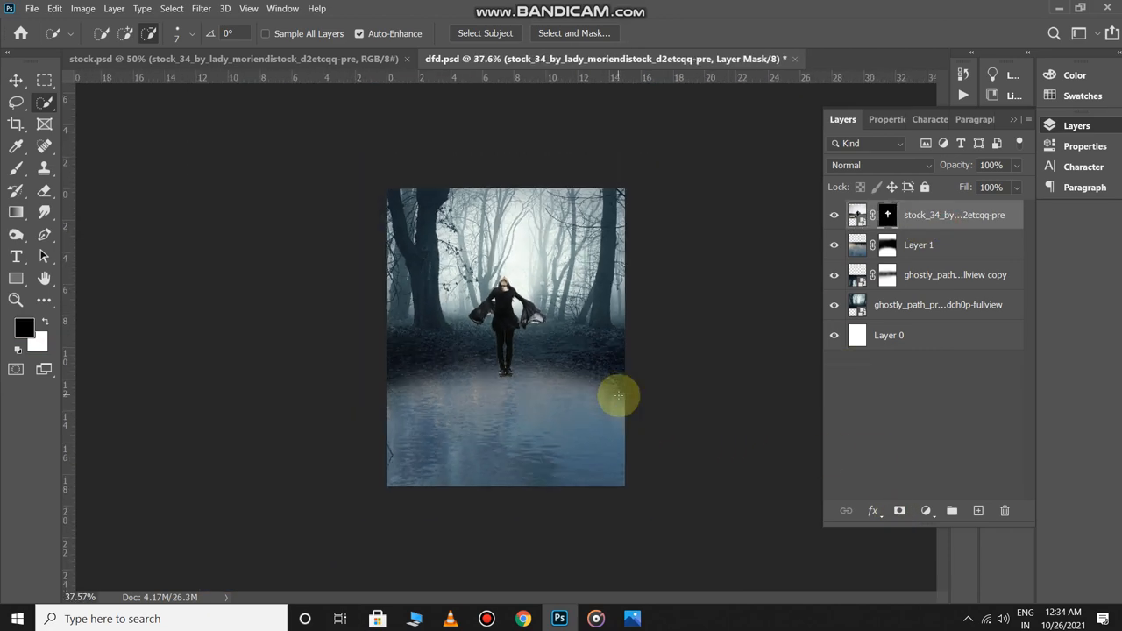
Reposition the cut-out woman so she stands in the middle of the forest bank just above the water's edge.
key(ctrl+t)
drag(506, 324, 512, 306)
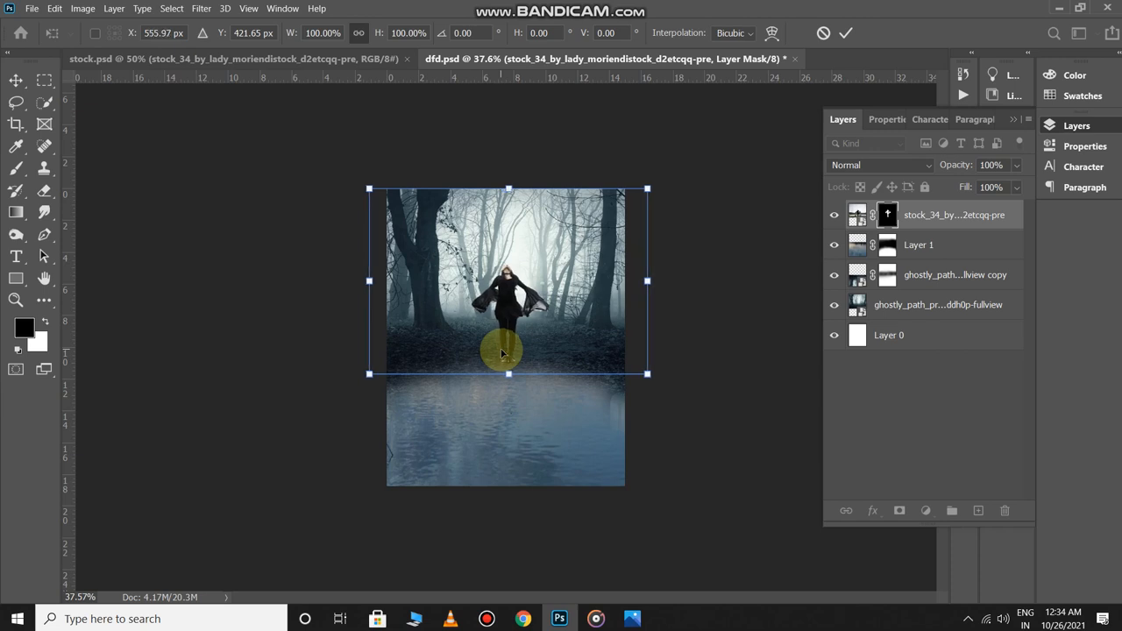
drag(502, 353, 508, 376)
key(Return)
key(w)
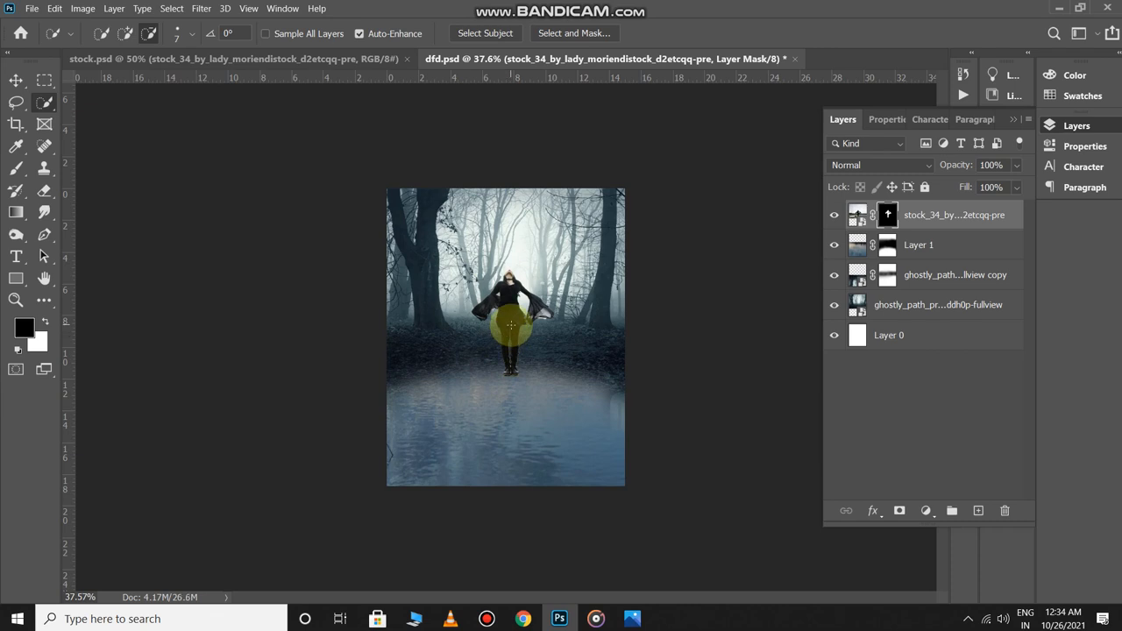
key(v)
drag(509, 325, 508, 322)
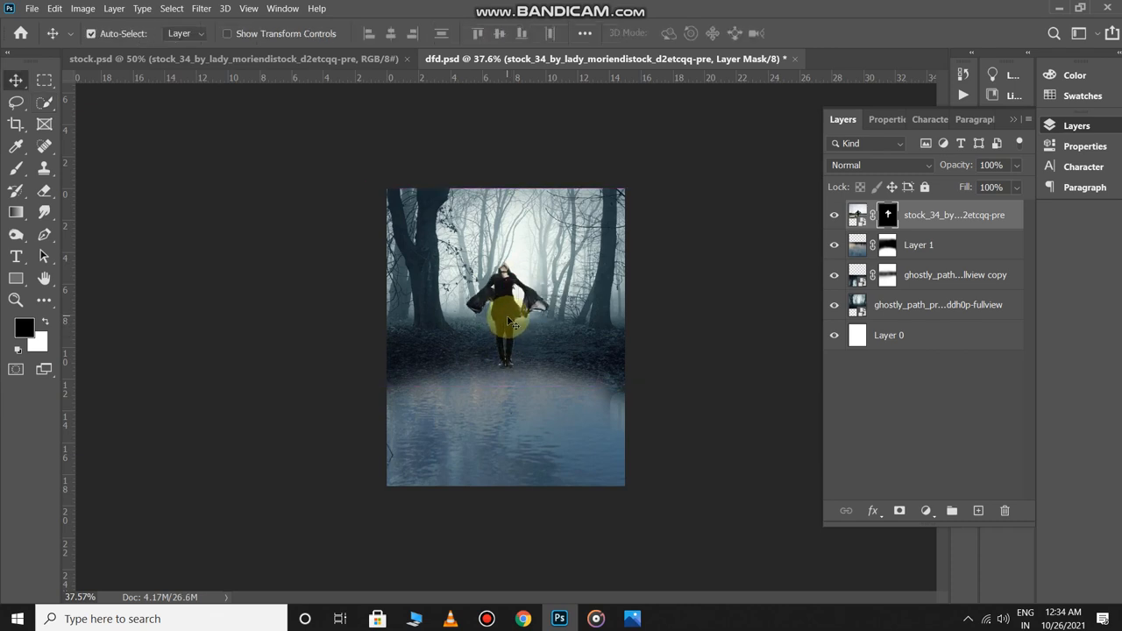
scroll(512, 323, up, 2)
scroll(512, 323, down, 3)
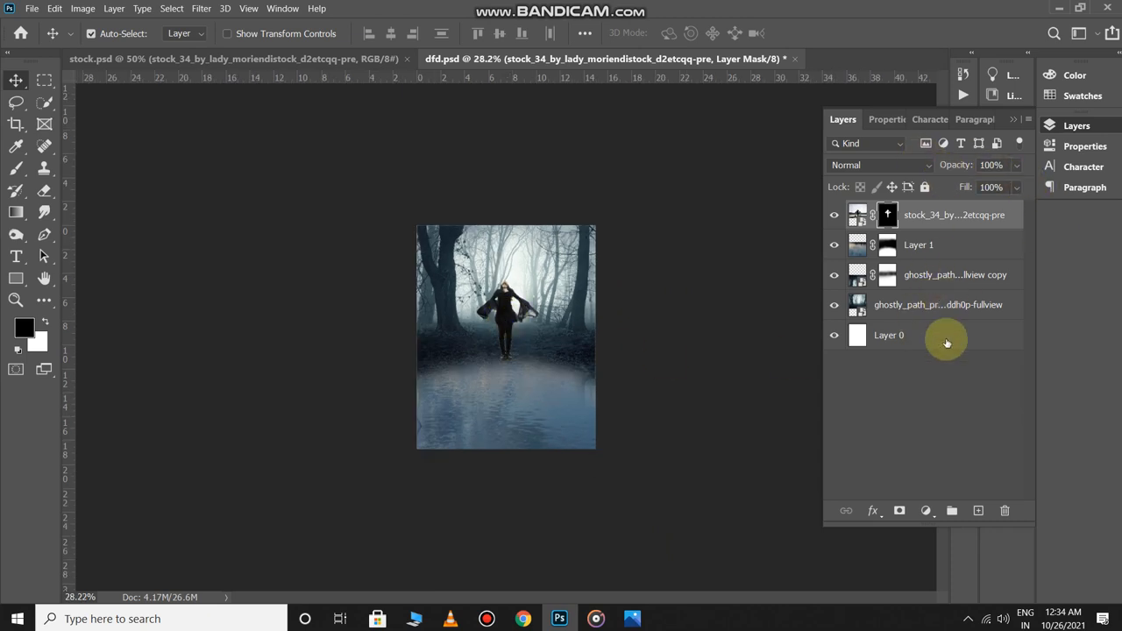
click(922, 382)
Lower the woman layer's opacity to 90%.
scroll(468, 328, up, 3)
scroll(526, 311, down, 2)
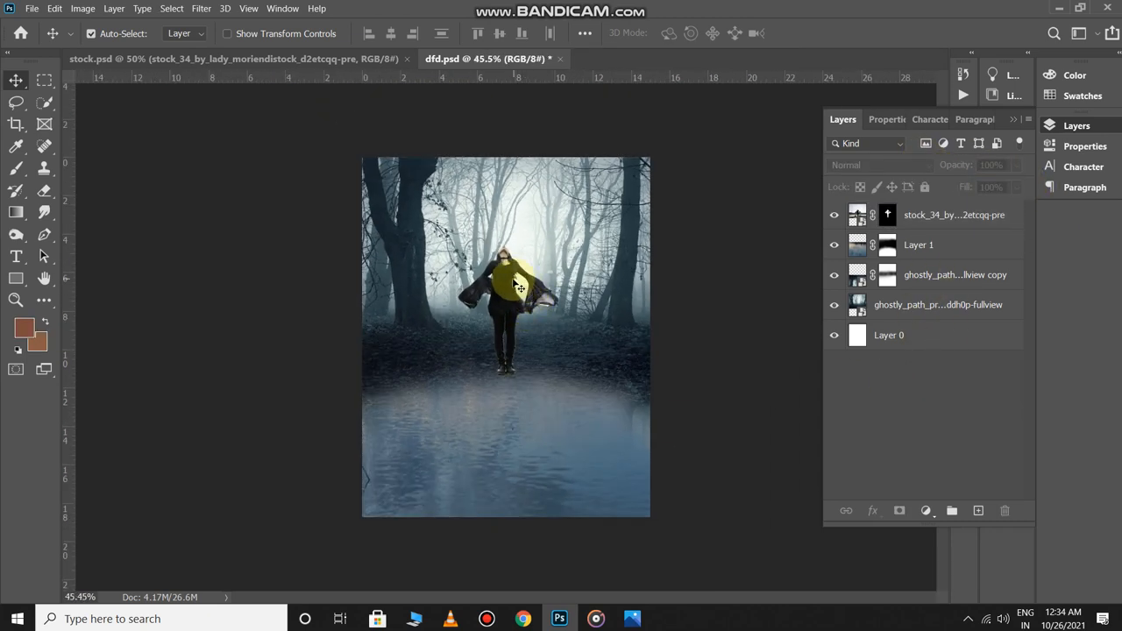
click(877, 215)
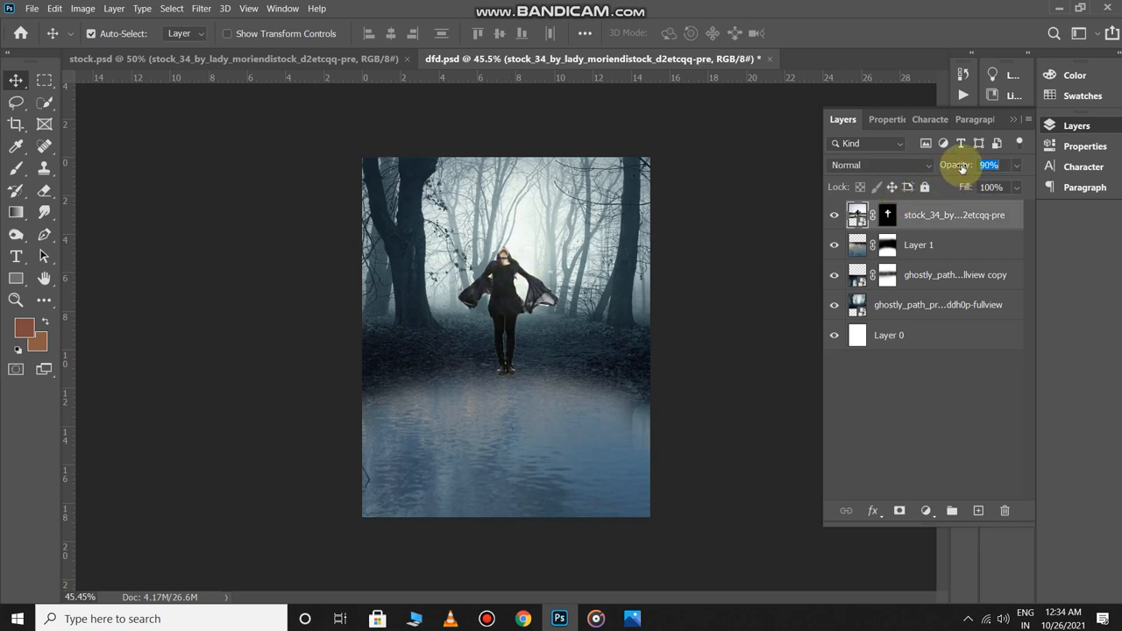
click(694, 314)
scroll(556, 331, up, 1)
scroll(562, 333, down, 1)
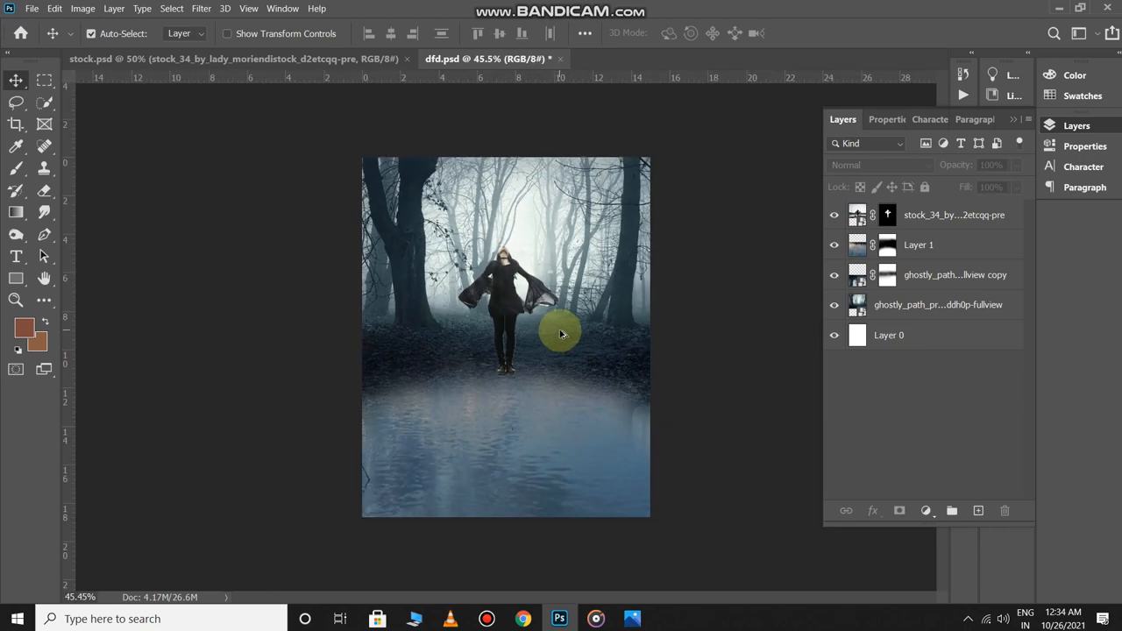
scroll(562, 333, down, 1)
Leave the woman layer deselected and save the composite document.
click(513, 316)
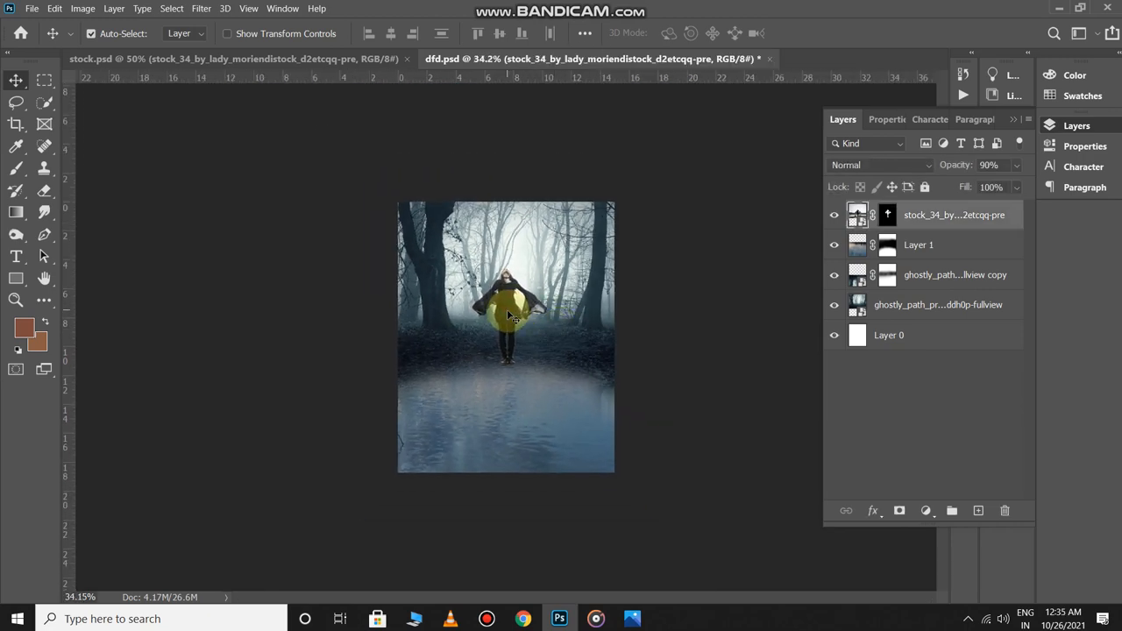
click(672, 356)
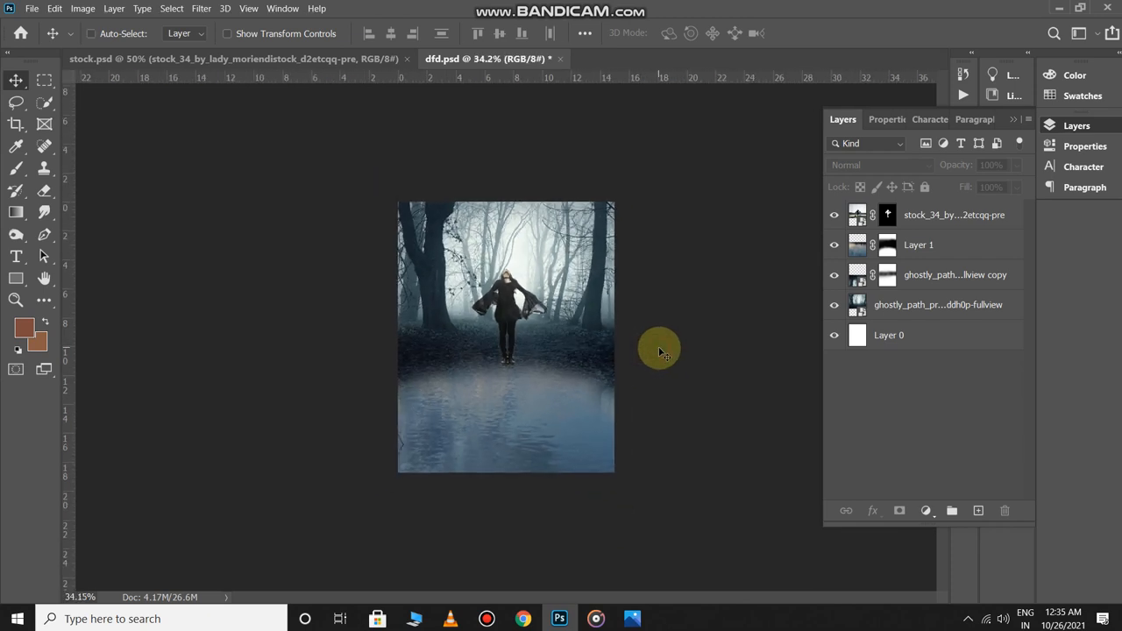
key(ctrl)
key(ctrl+Tab)
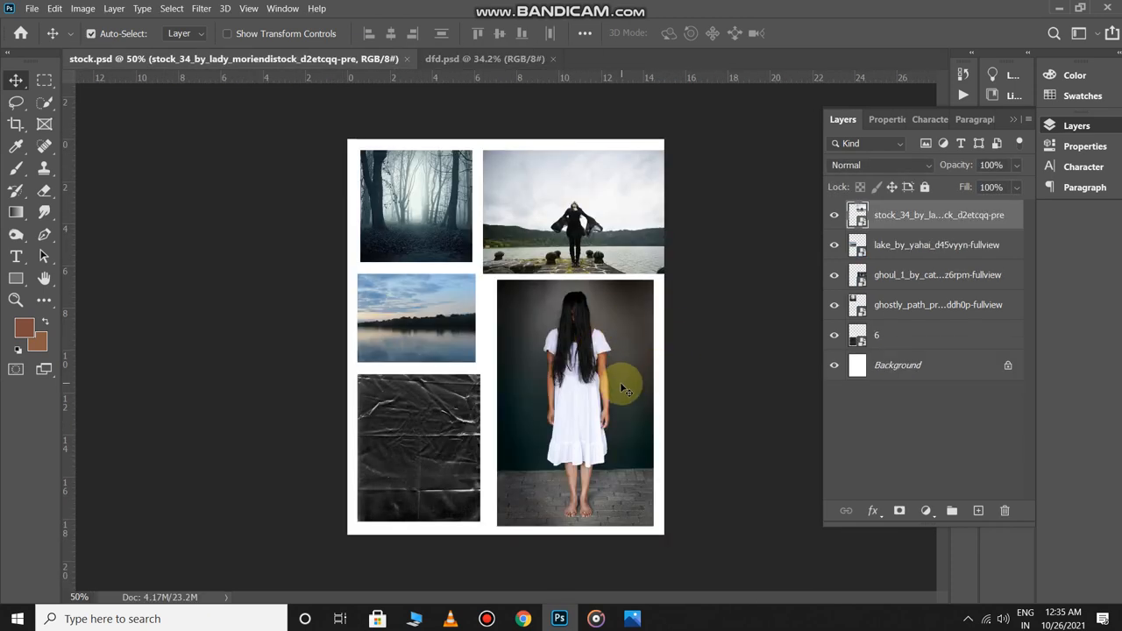
ctrl+click(601, 367)
drag(593, 351, 502, 320)
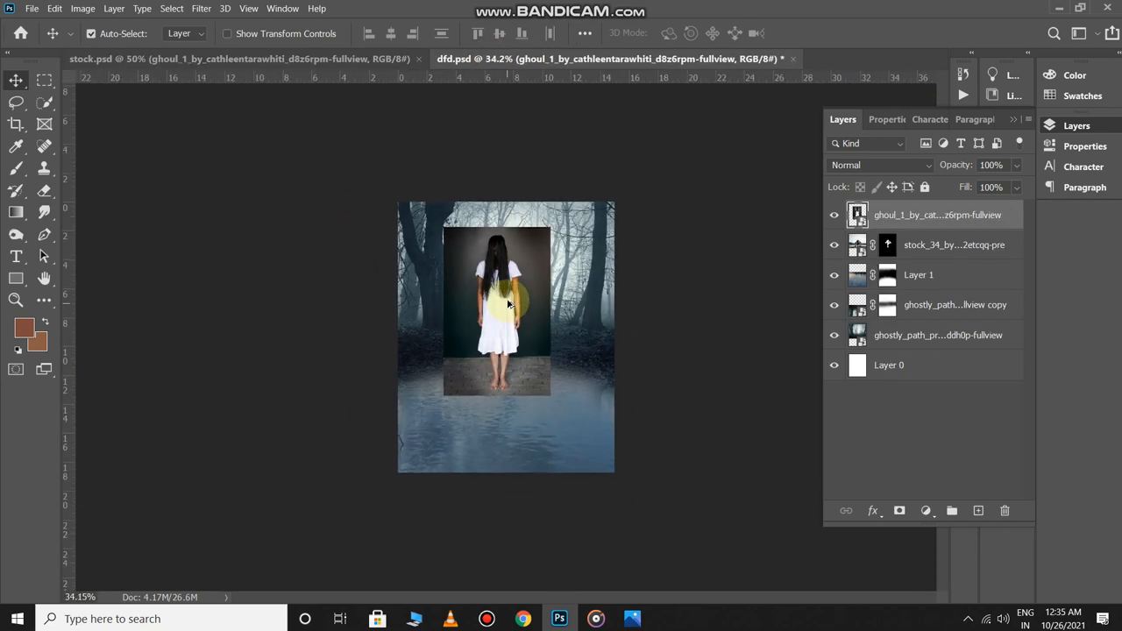
scroll(509, 277, up, 4)
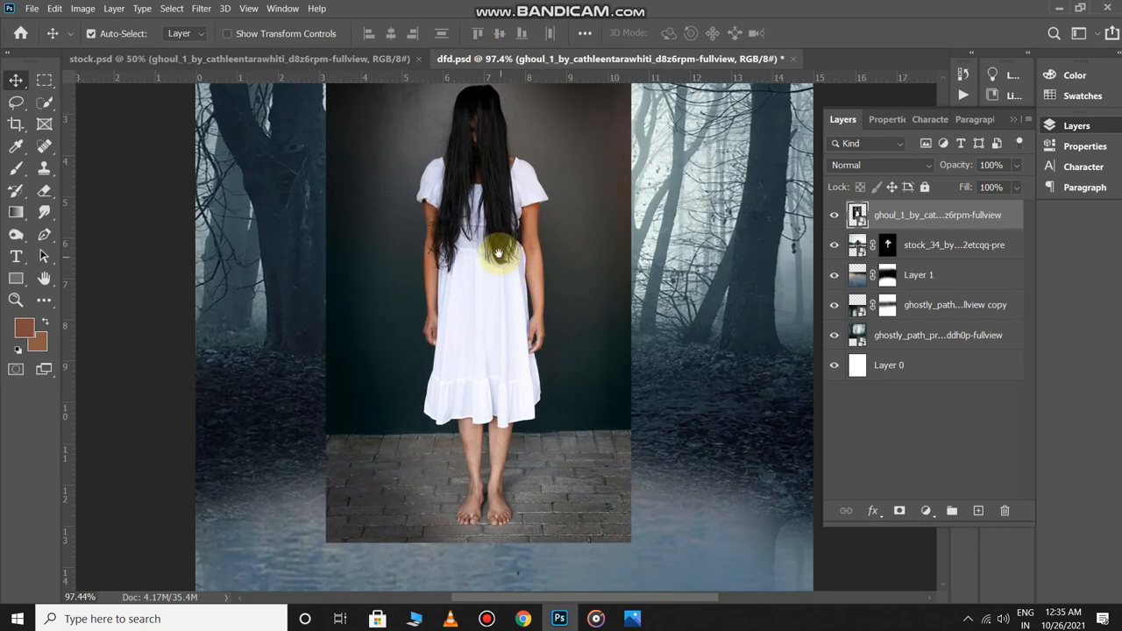
drag(497, 254, 487, 303)
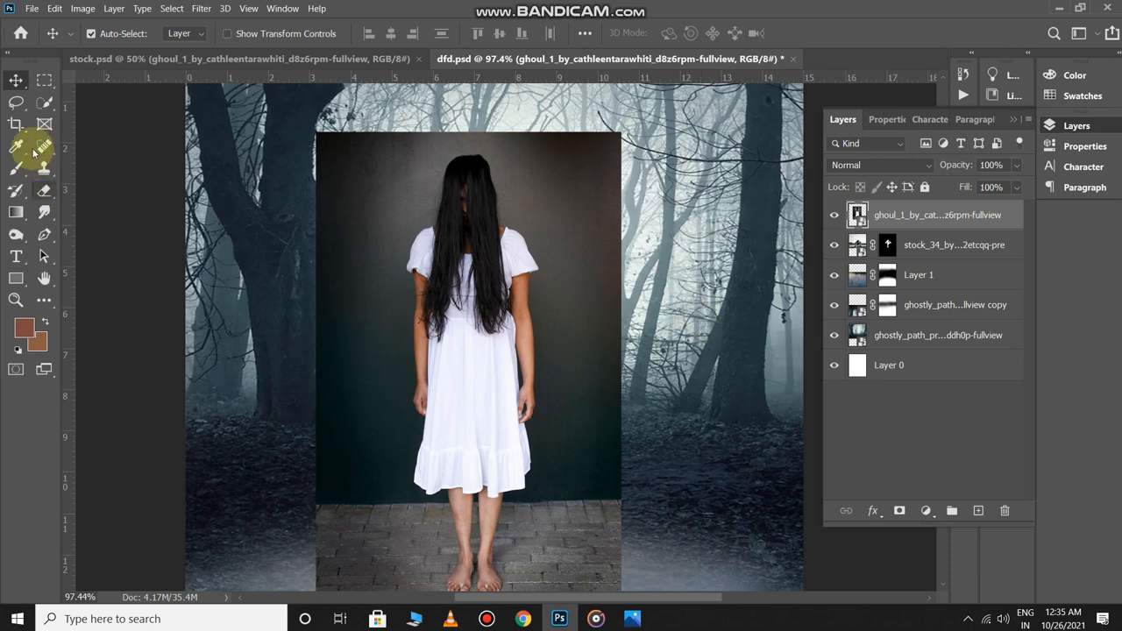
click(43, 103)
mouse_move(378, 149)
mouse_down()
mouse_move(556, 466)
mouse_move(544, 459)
mouse_move(531, 321)
mouse_move(547, 337)
mouse_up()
scroll(549, 452, down, 5)
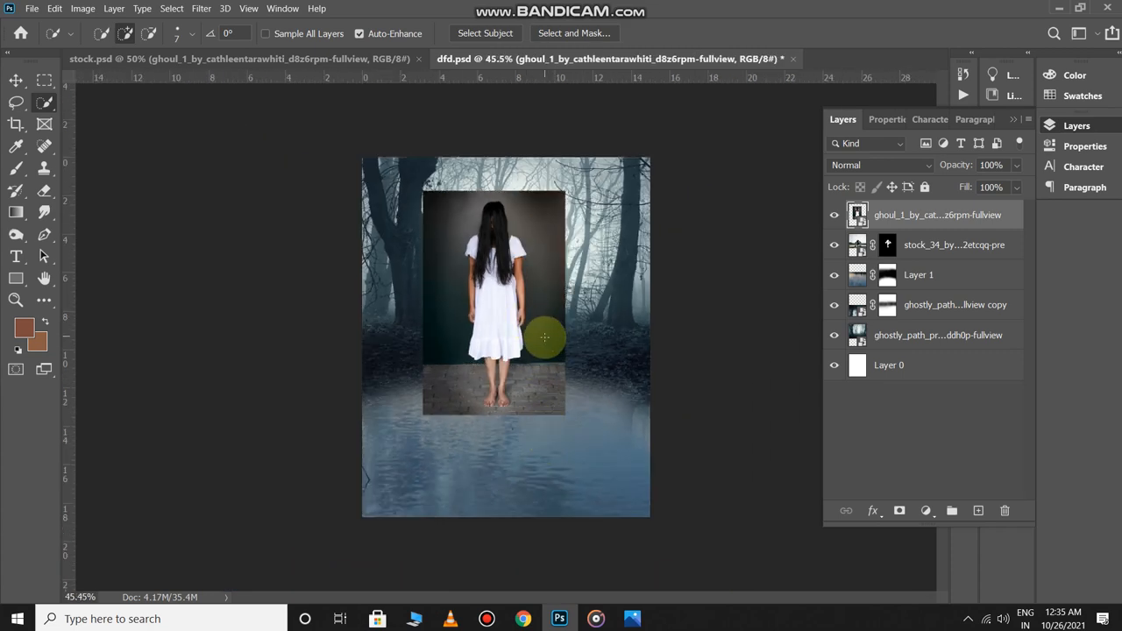
key(Delete)
In stock.psd, select the long-haired girl in white with the Object Selection tool and mask out her background.
key(ctrl+Tab)
scroll(548, 338, up, 3)
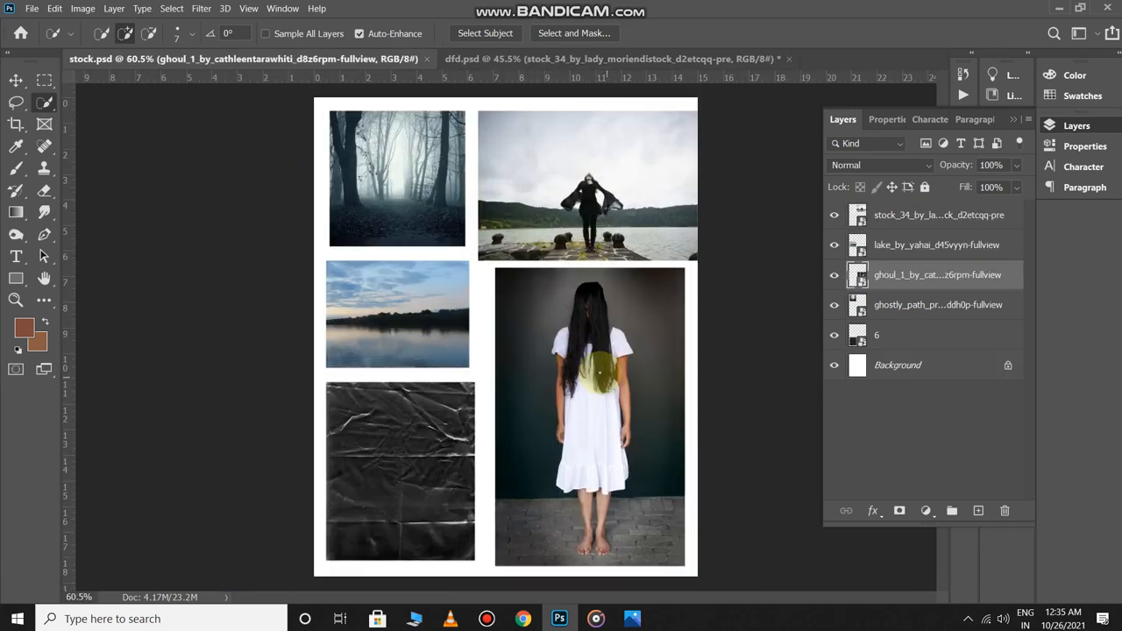
mouse_move(515, 243)
mouse_down()
mouse_move(601, 446)
mouse_move(601, 427)
mouse_up()
scroll(585, 290, up, 2)
key(ctrl+d)
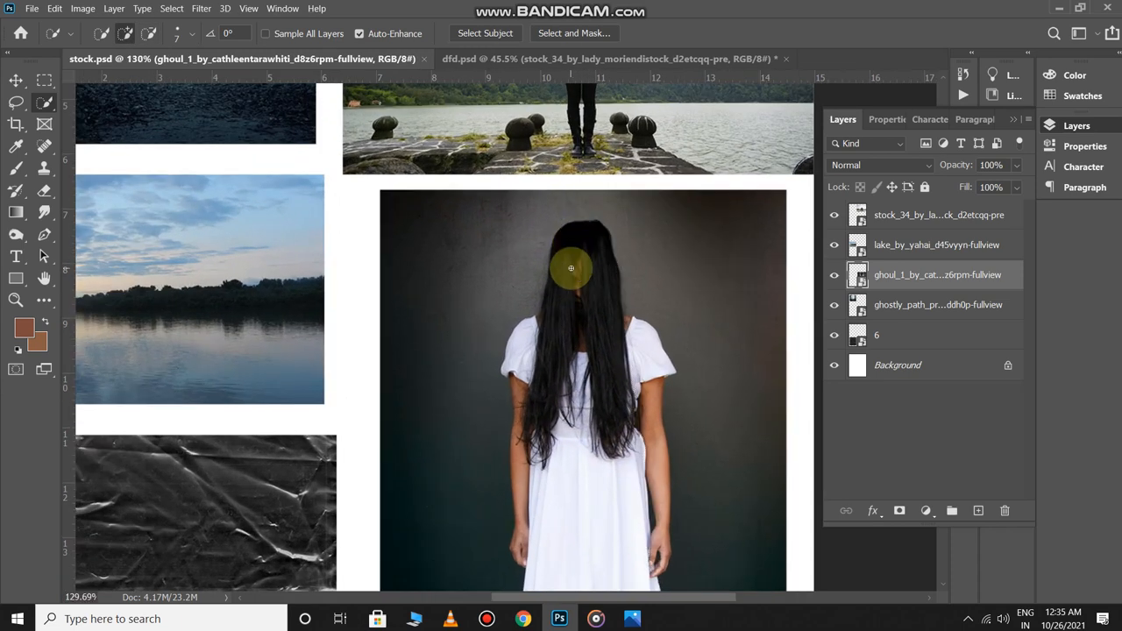
click(43, 104)
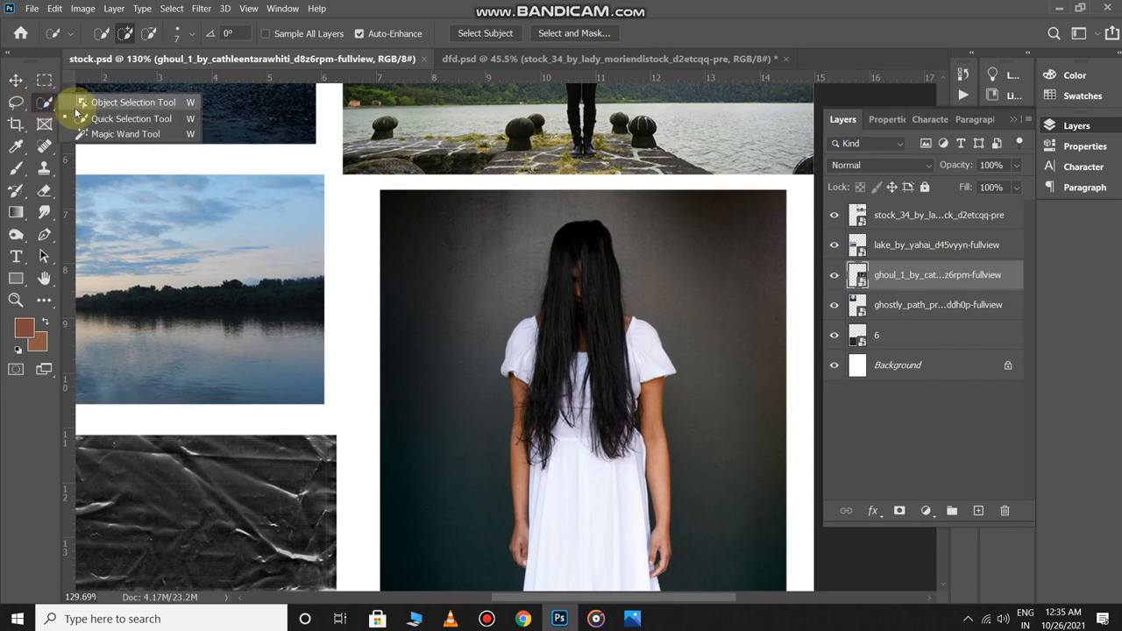
click(88, 104)
scroll(546, 234, down, 2)
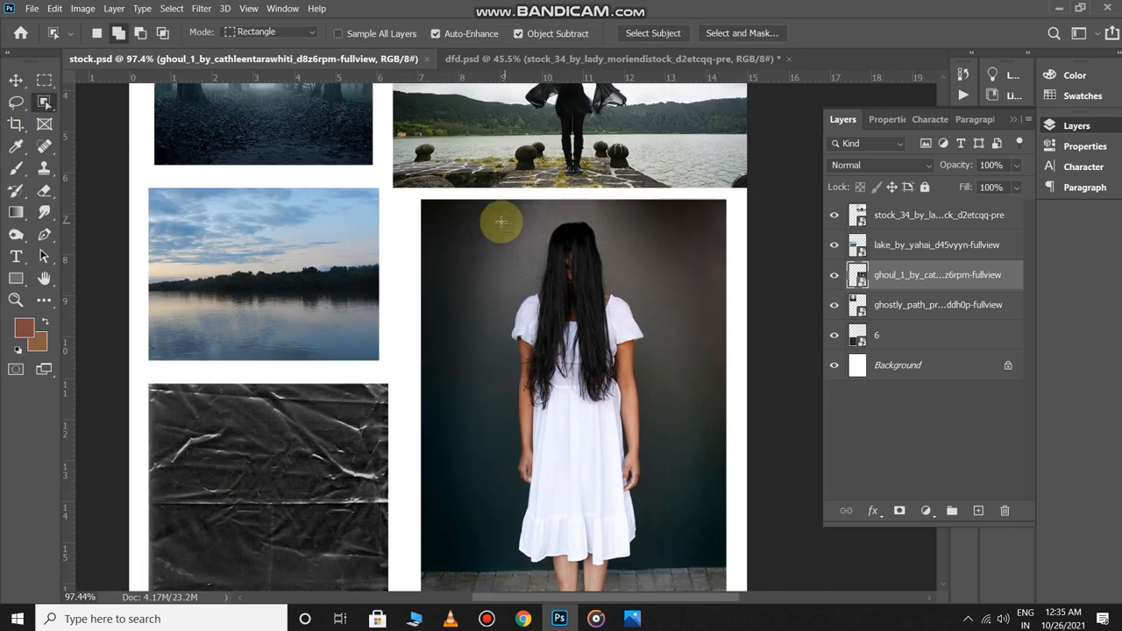
drag(497, 220, 649, 512)
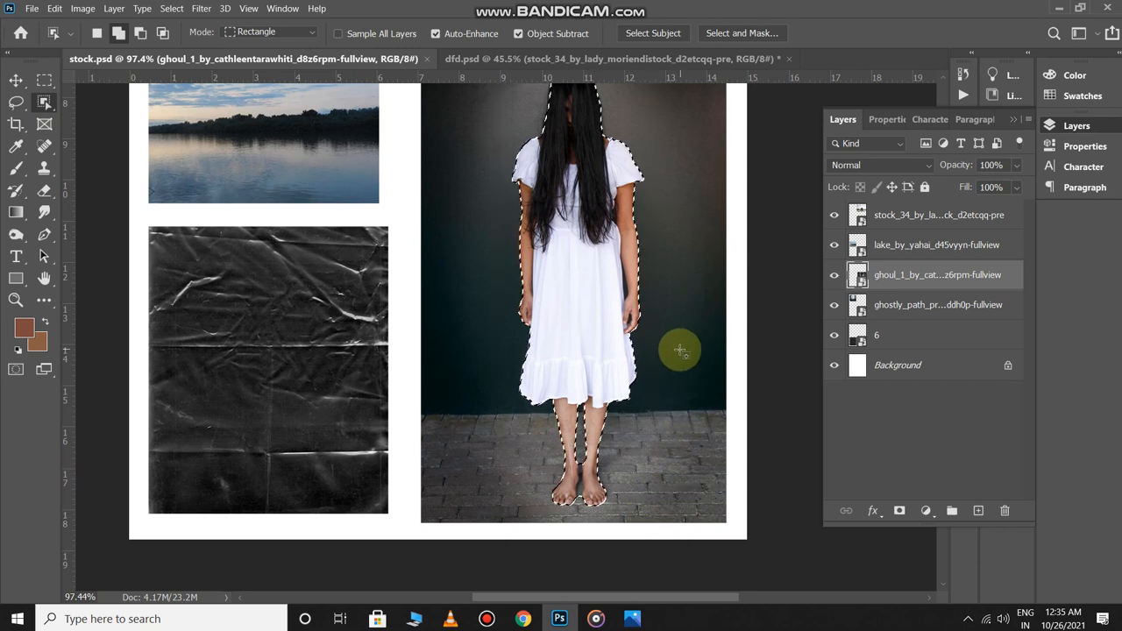
click(898, 511)
Bring the masked girl in white into dfd.psd, placing her over the woman in black.
scroll(687, 389, down, 3)
scroll(687, 389, down, 4)
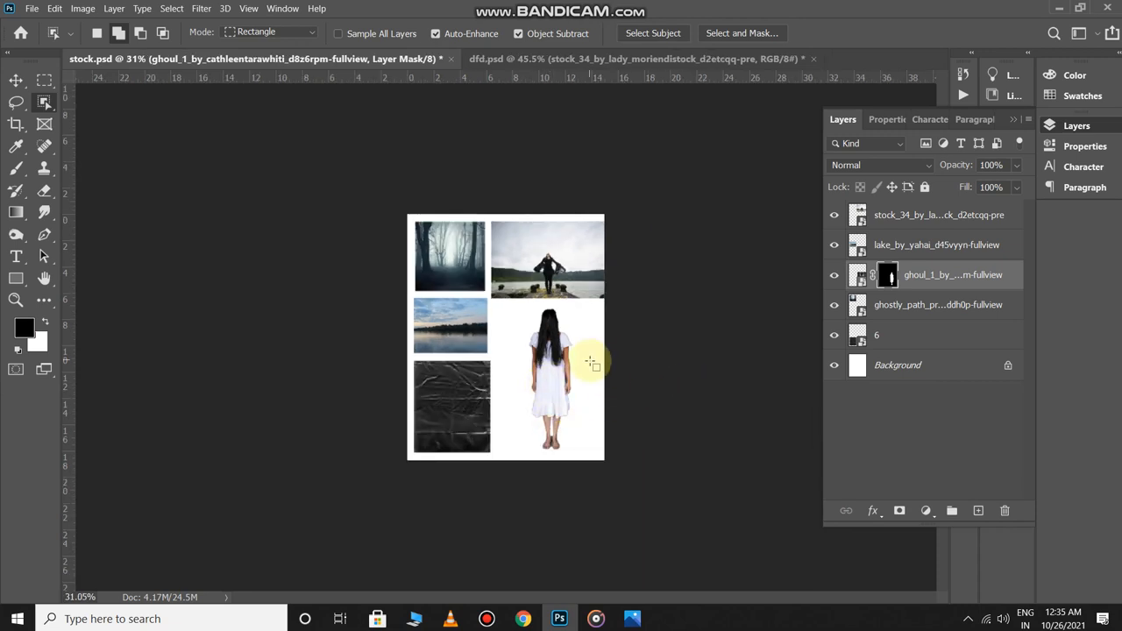
key(v)
drag(555, 347, 493, 296)
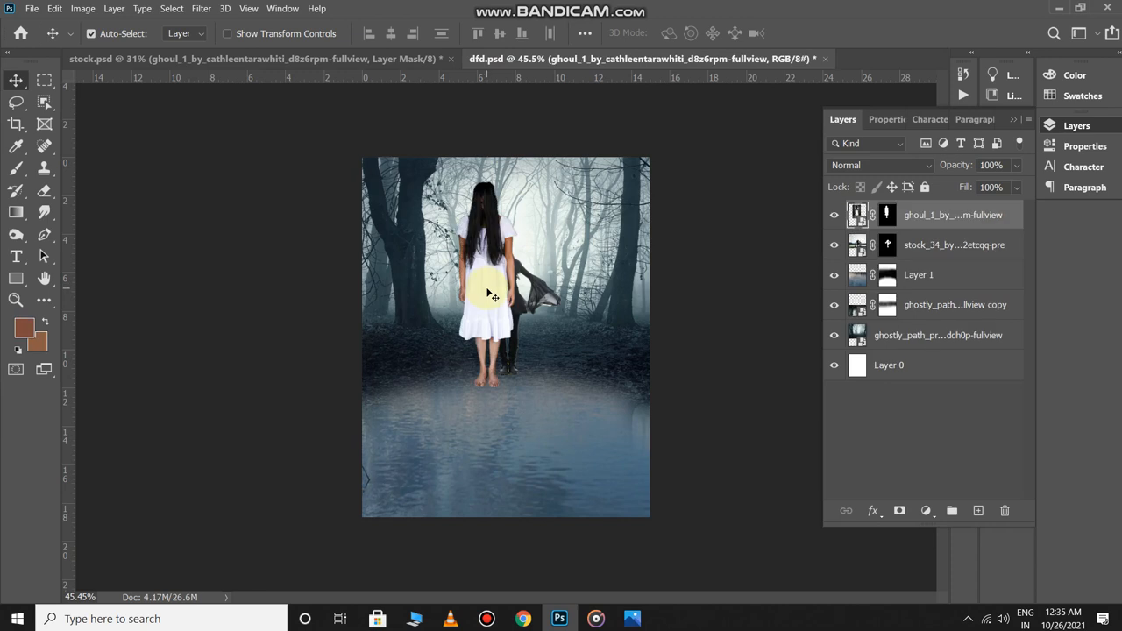
Scale the girl in white to 67.06% and centre her over the woman in black.
key(ctrl+t)
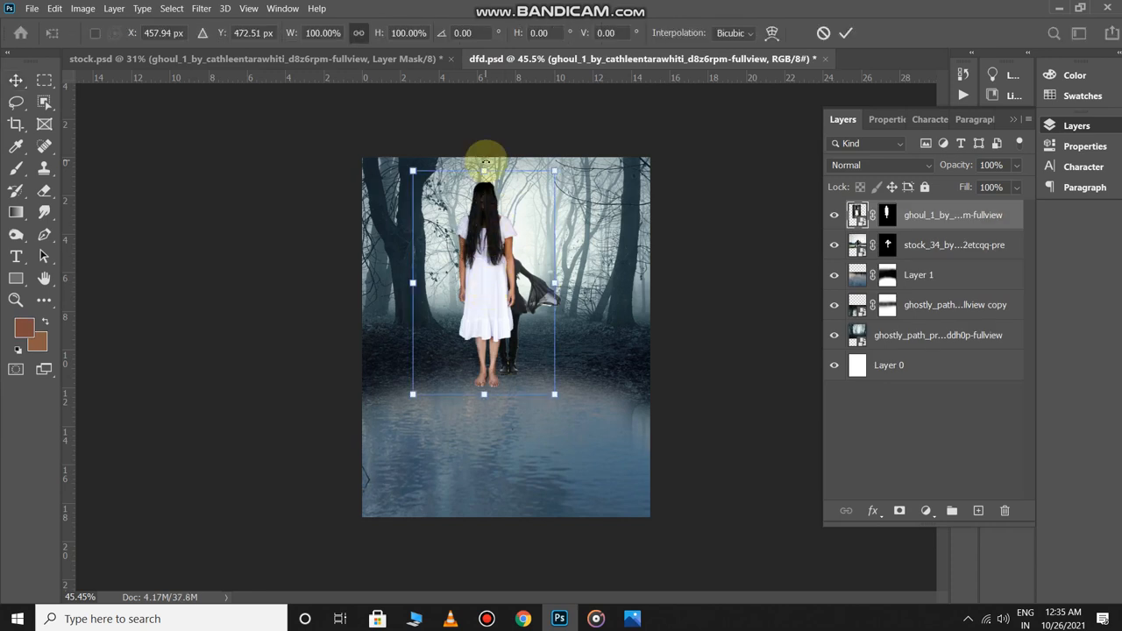
drag(485, 169, 489, 243)
drag(487, 297, 509, 290)
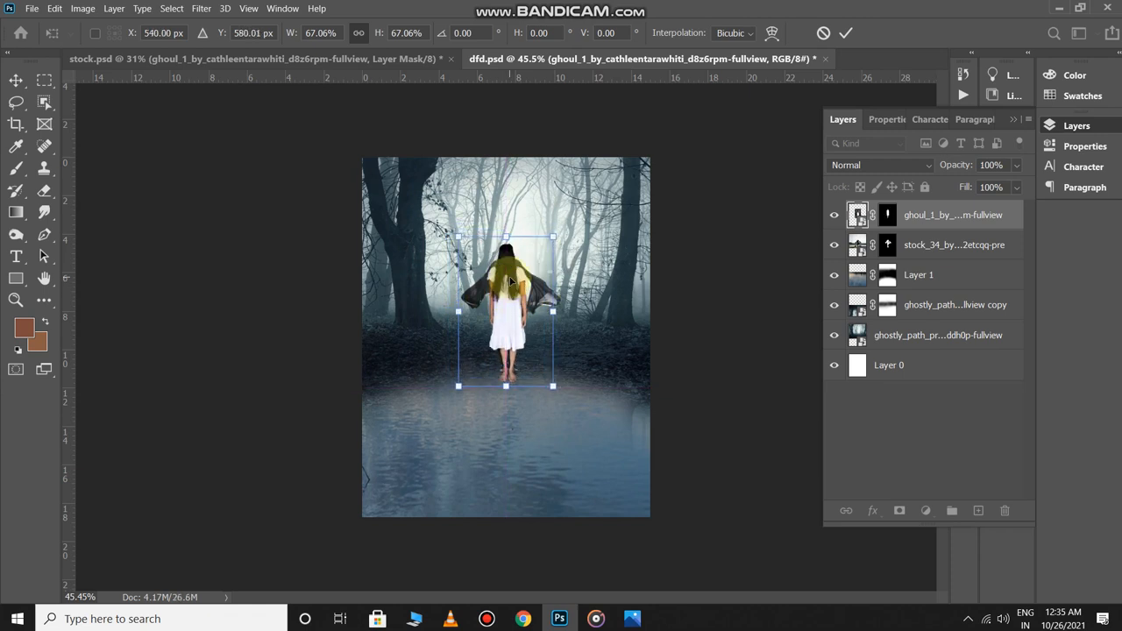
Flip the girl vertically and place her slightly shrunken on the water, feet meeting the standing woman's boots like a reflection.
right_click(510, 281)
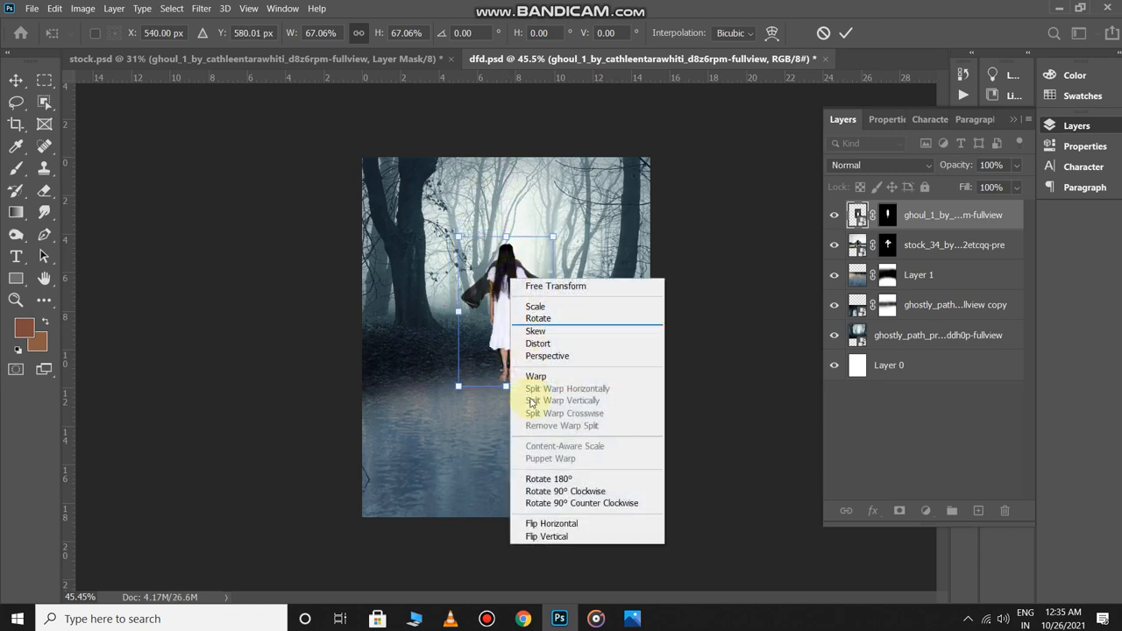
click(561, 537)
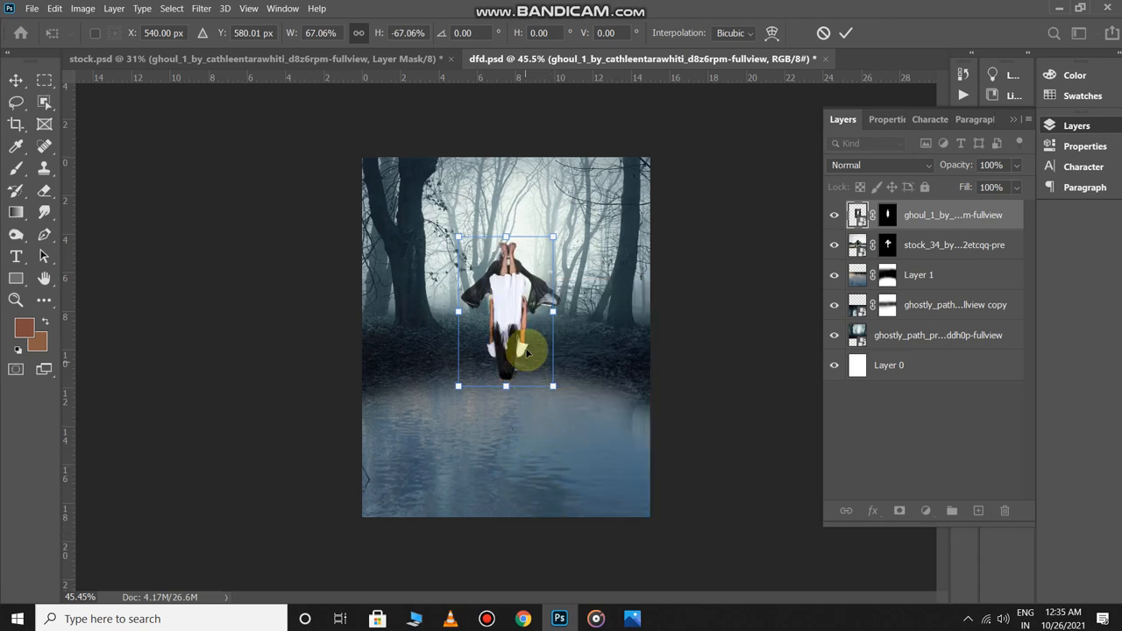
drag(515, 292, 513, 424)
drag(506, 518, 506, 504)
key(Return)
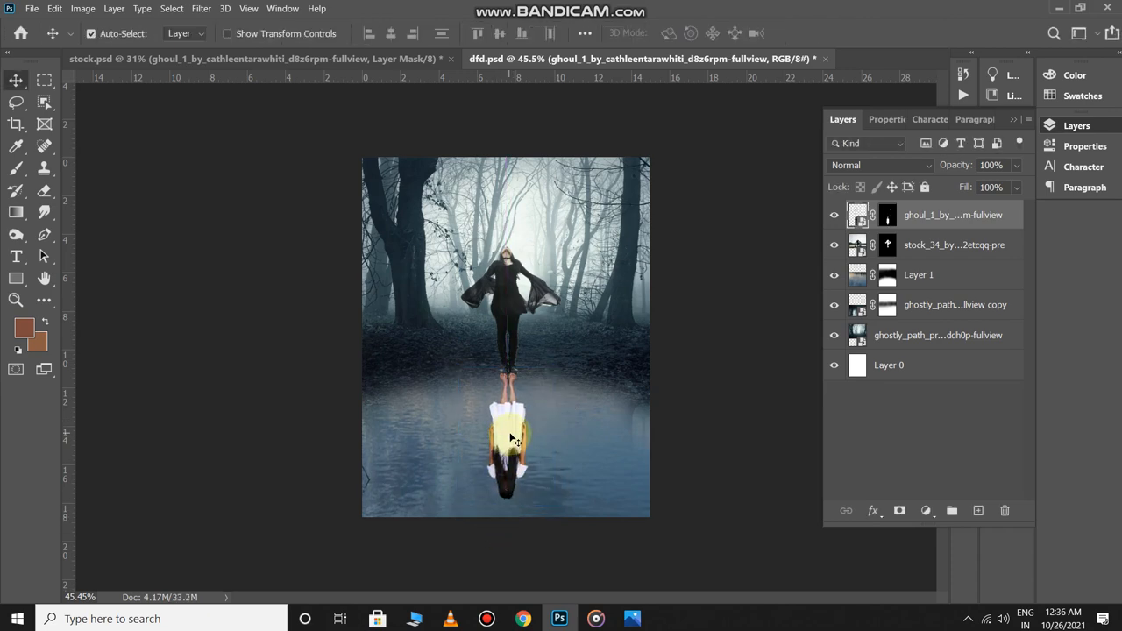
Set the upside-down girl layer's blend mode to Overlay.
scroll(505, 429, down, 2)
click(883, 167)
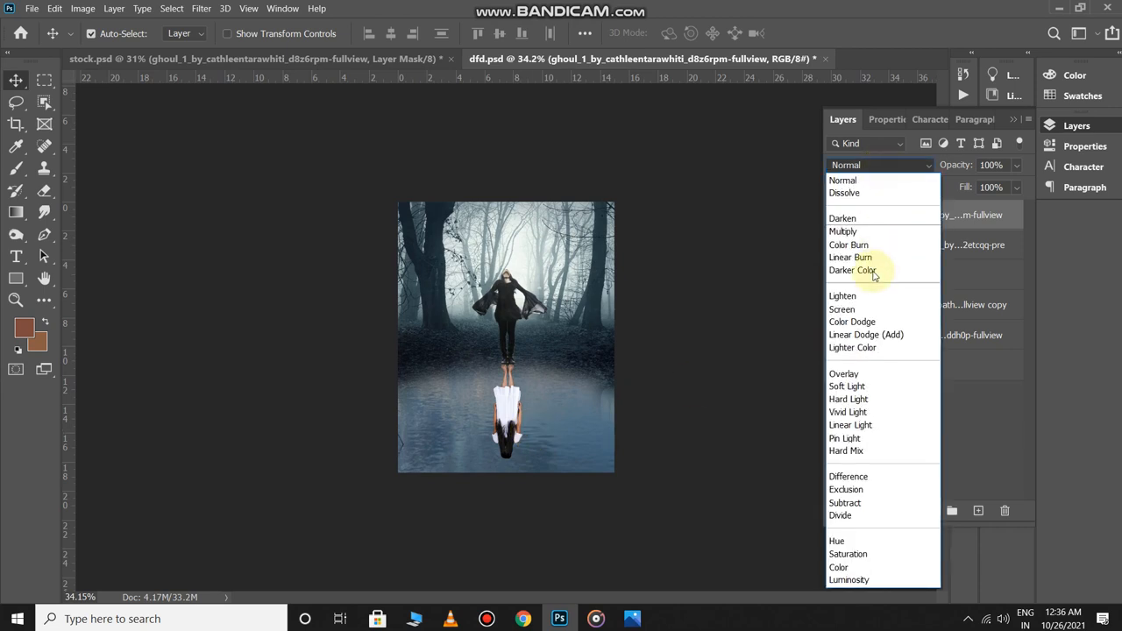
click(844, 373)
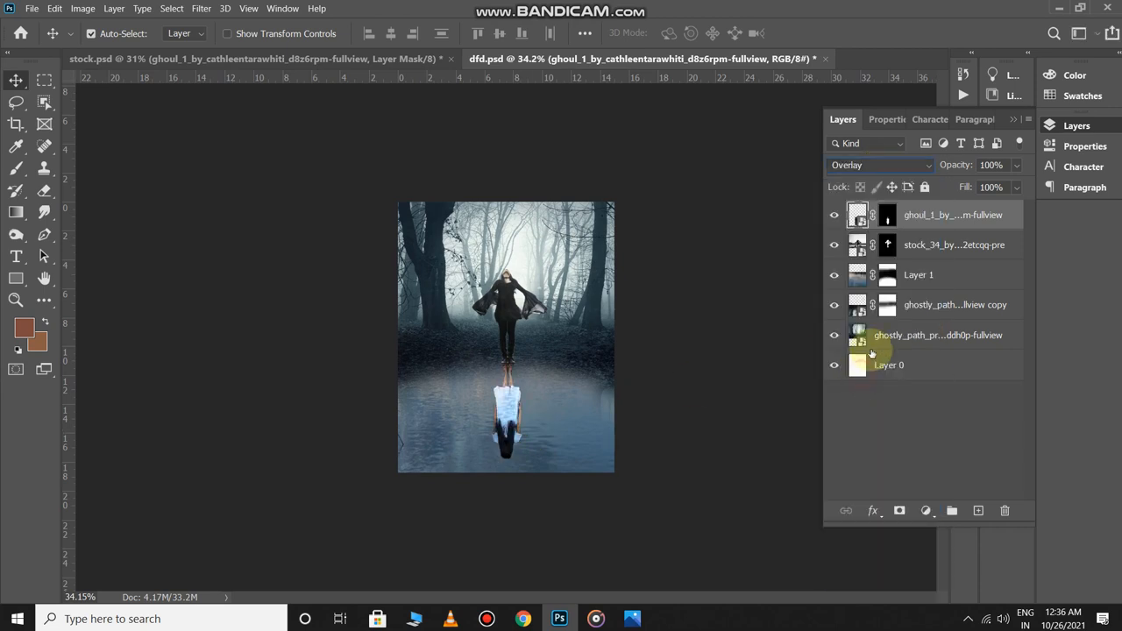
click(673, 370)
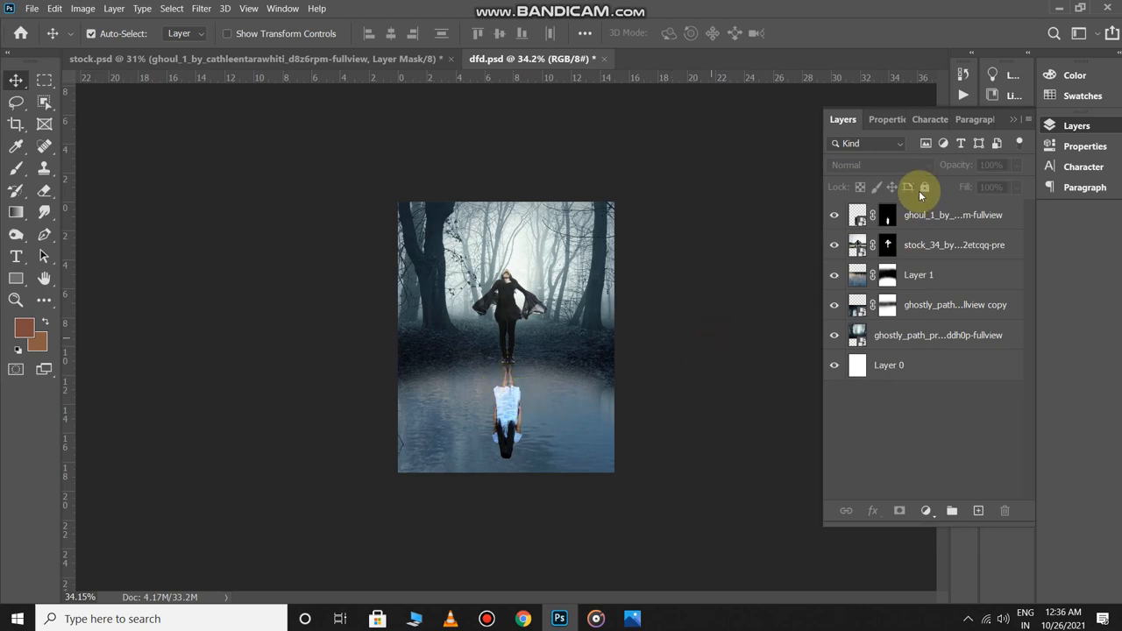
Compare the image with and without the reflected girl, and lower her layer's opacity to 49%.
click(938, 218)
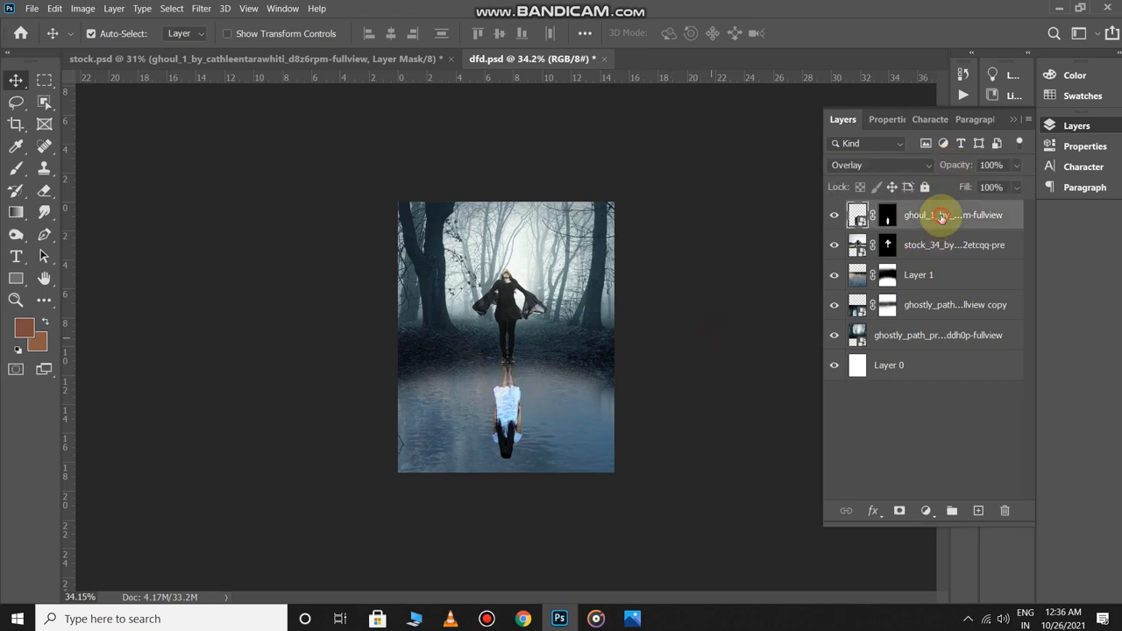
click(834, 218)
click(833, 216)
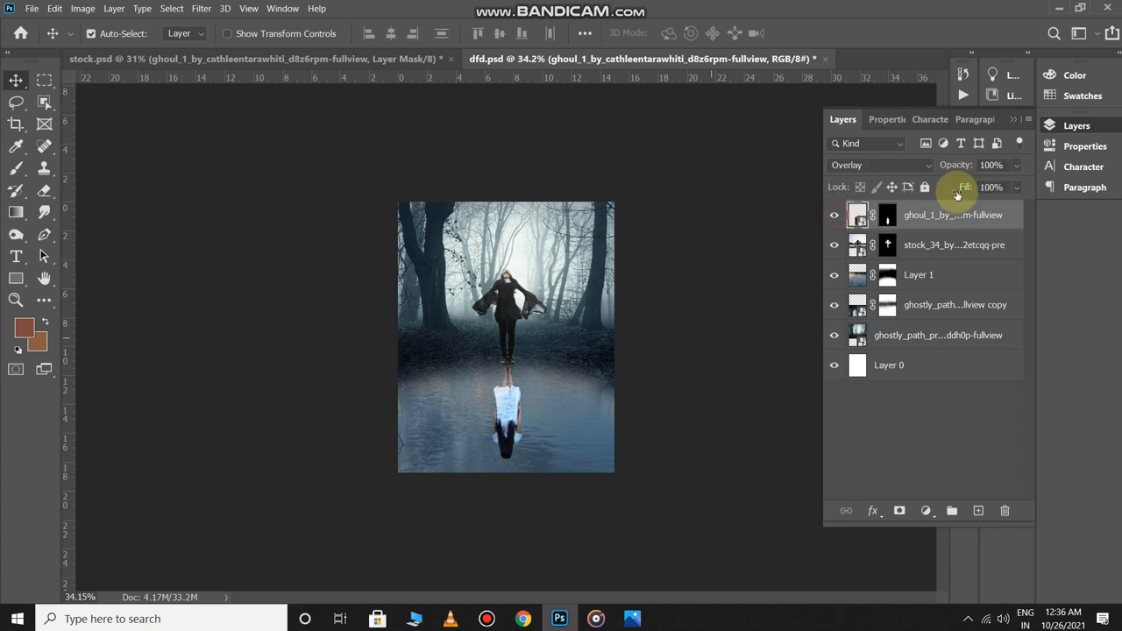
drag(955, 170, 935, 172)
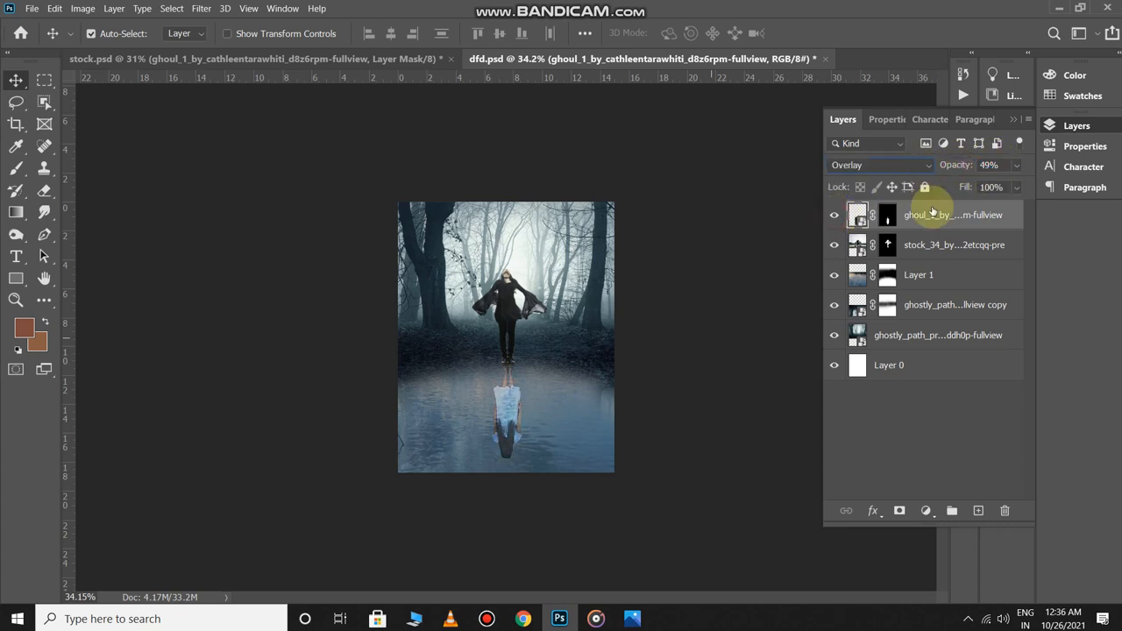
click(696, 355)
scroll(689, 364, up, 1)
scroll(684, 370, down, 1)
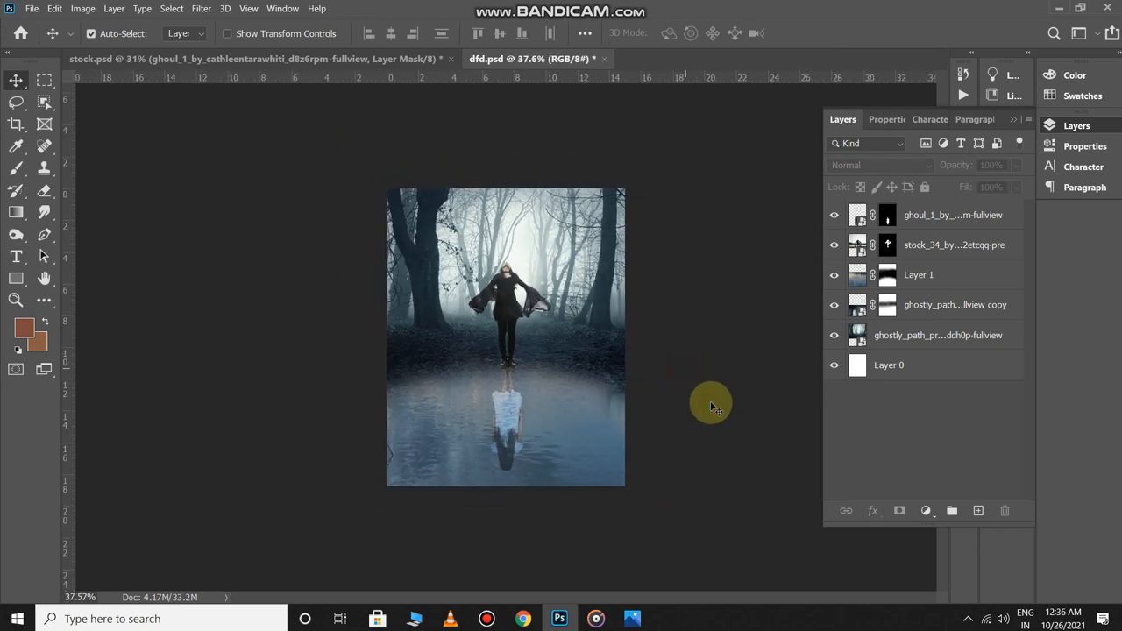
Fade the reflection's feet at the shoreline by painting black on the girl's layer mask with a 250 px brush at 27% opacity.
key(b)
click(934, 221)
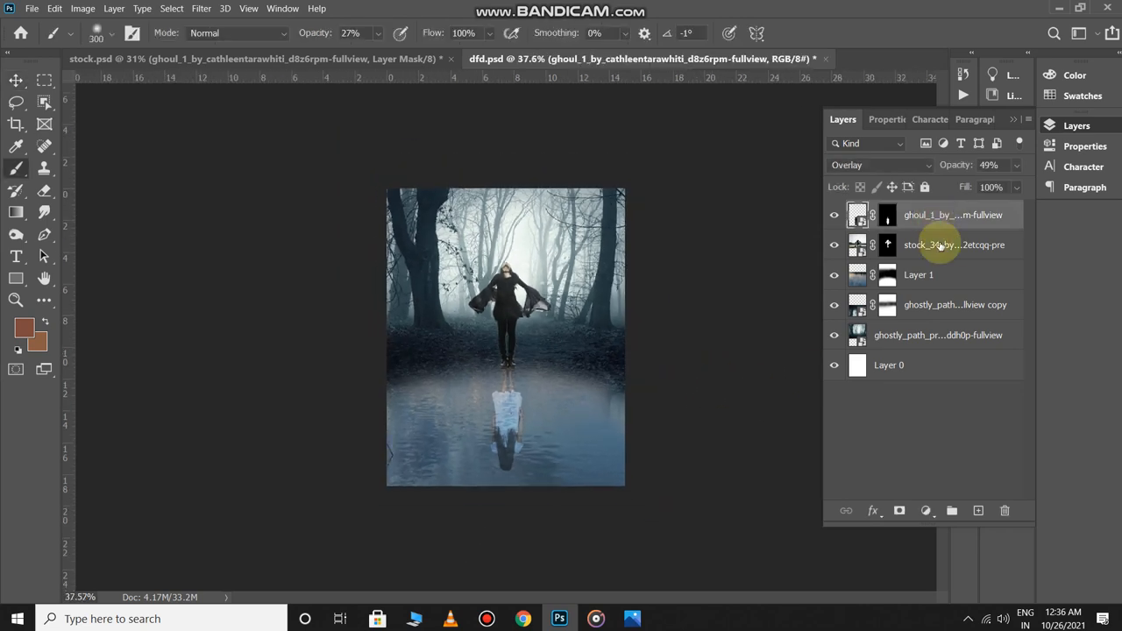
click(888, 217)
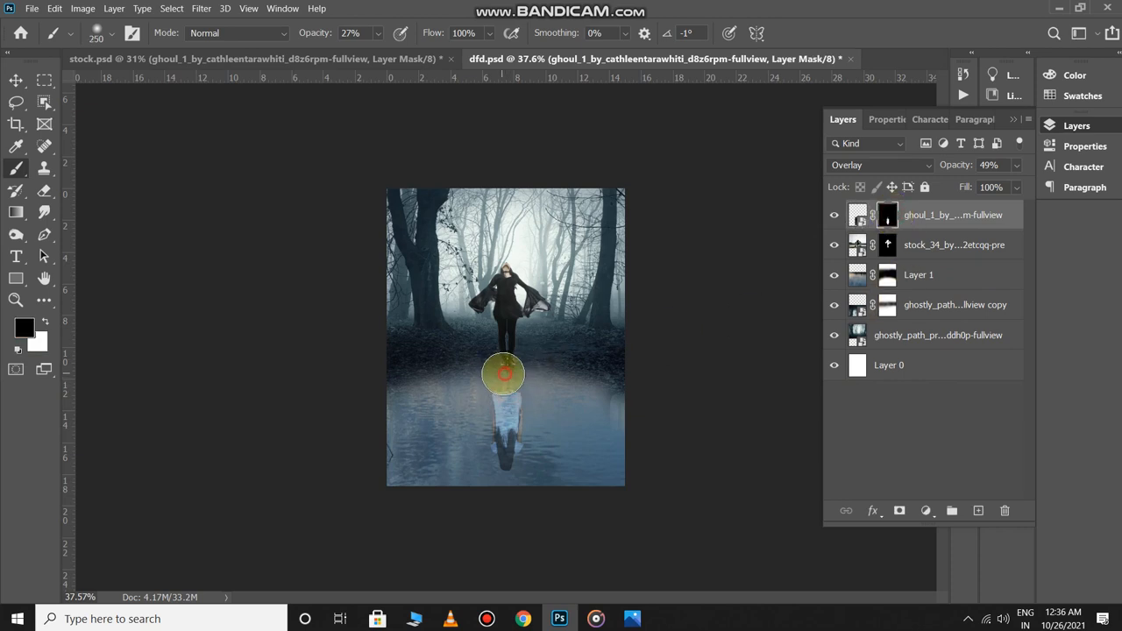
key(ctrl+plus)
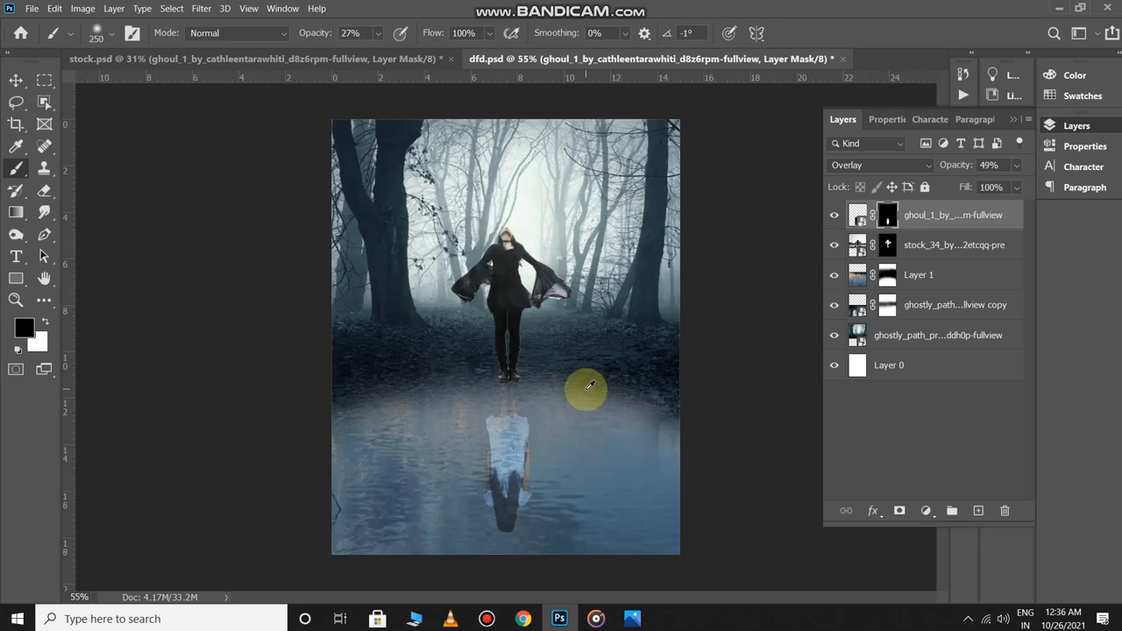
key(ctrl+minus)
key(x)
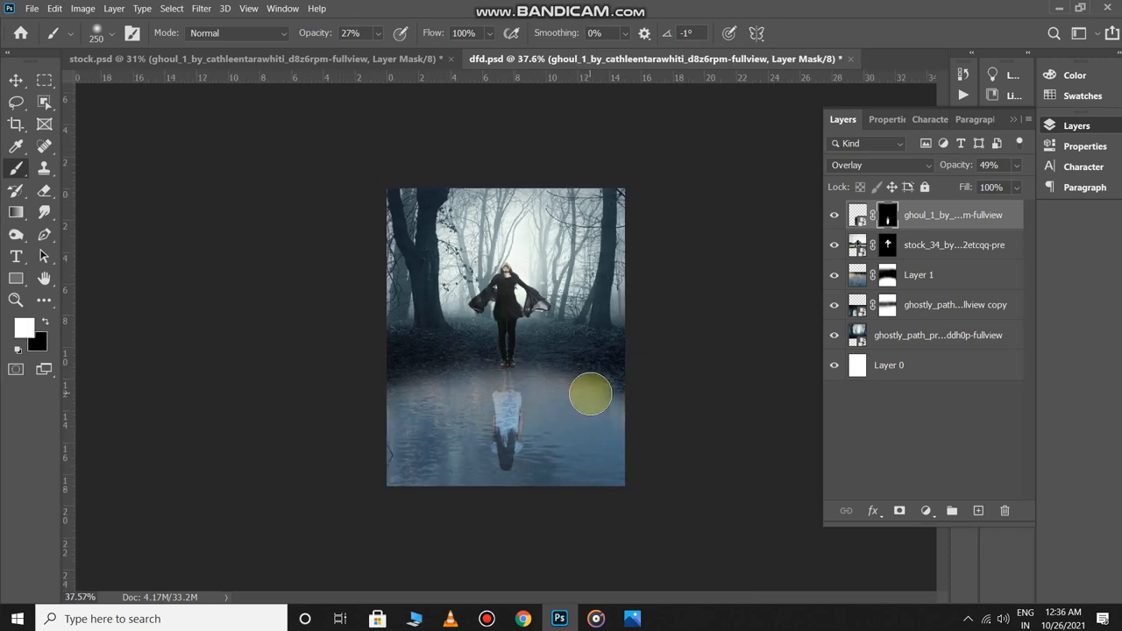
key(ctrl+minus)
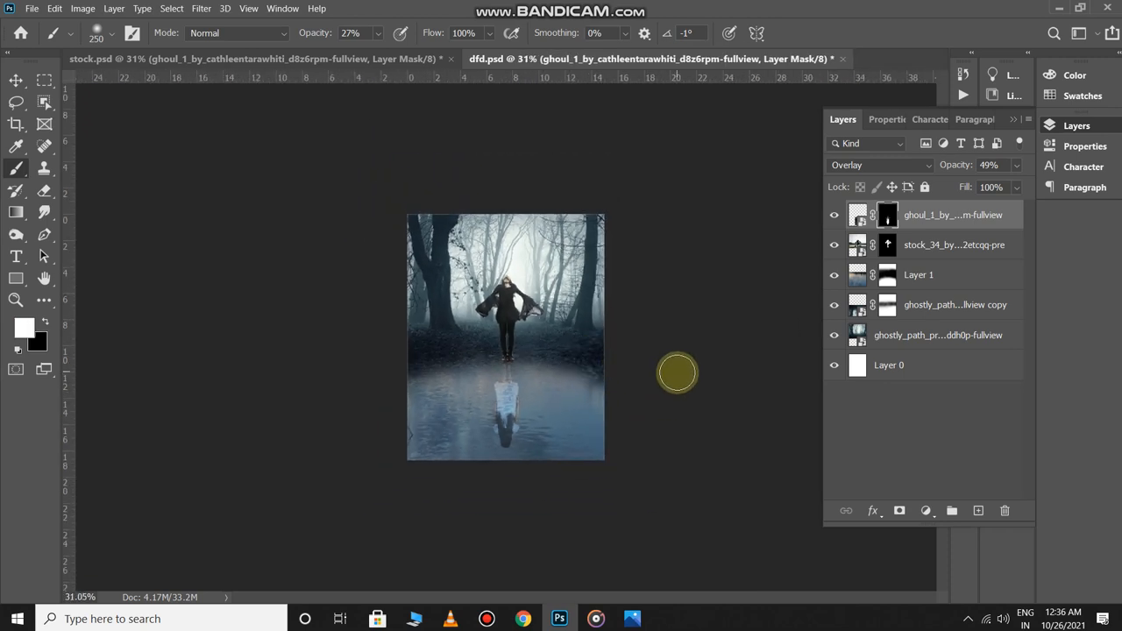
key(v)
click(675, 367)
Add a Color Lookup adjustment layer above all the composite's layers.
scroll(675, 367, up, 3)
scroll(674, 368, down, 2)
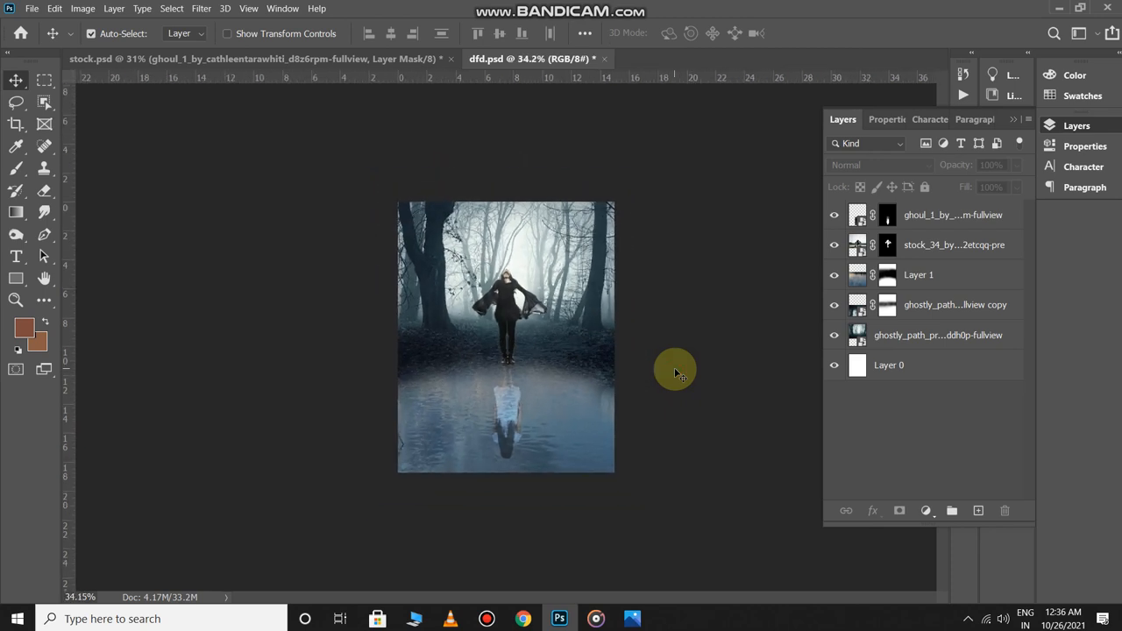
scroll(674, 368, up, 2)
scroll(674, 368, down, 1)
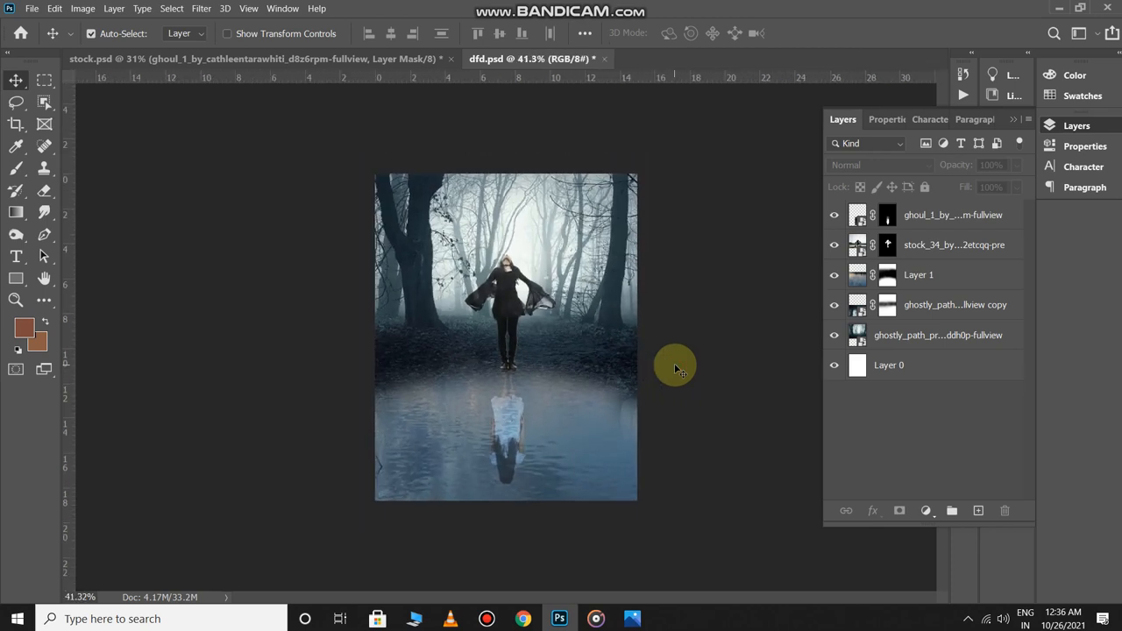
click(929, 514)
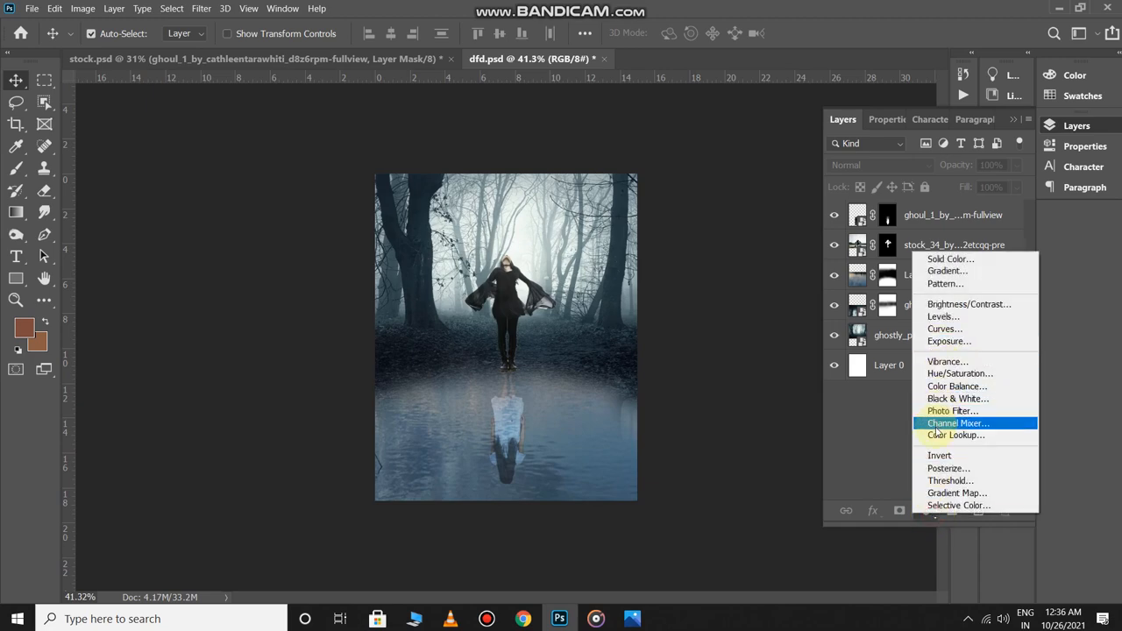
click(937, 436)
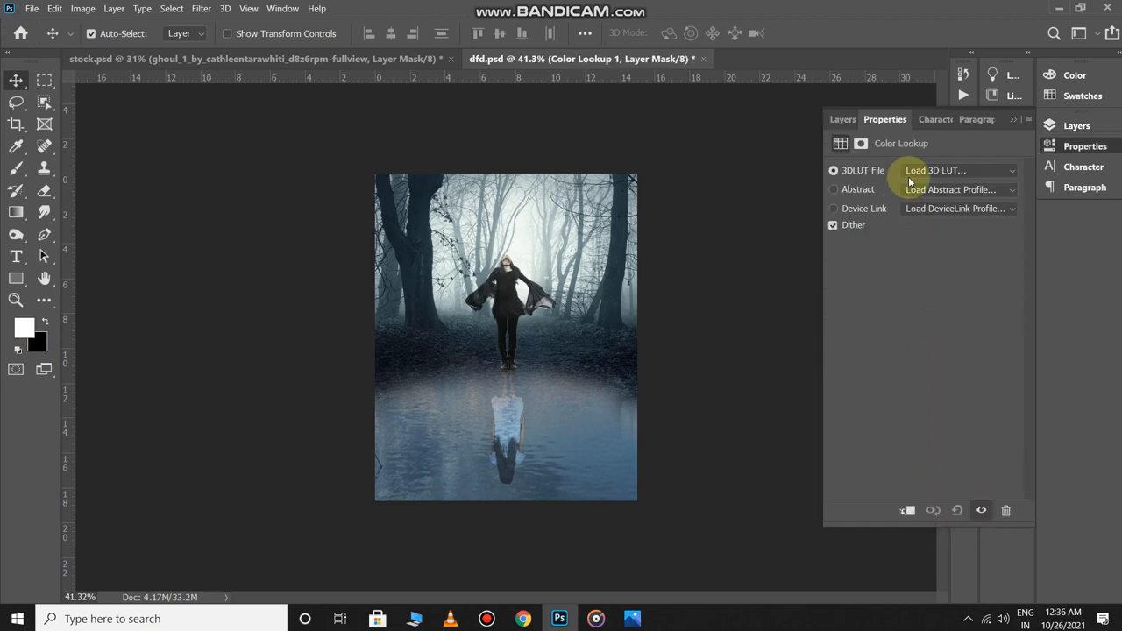
Load the FallColors.look 3D LUT into the Color Lookup adjustment and check the graded image.
click(911, 172)
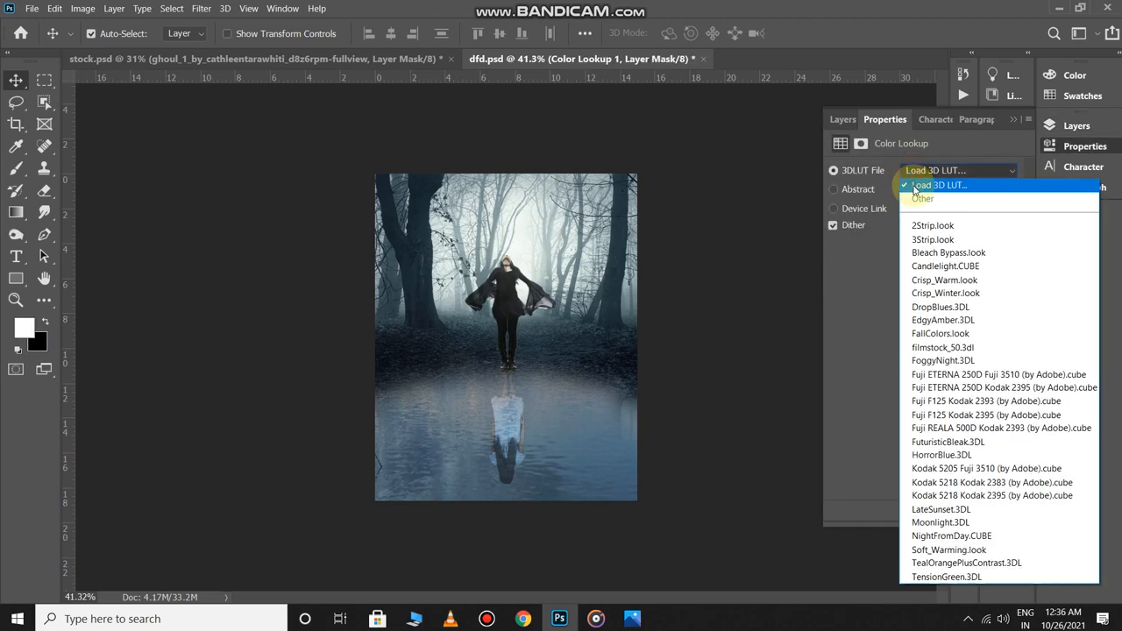
click(926, 335)
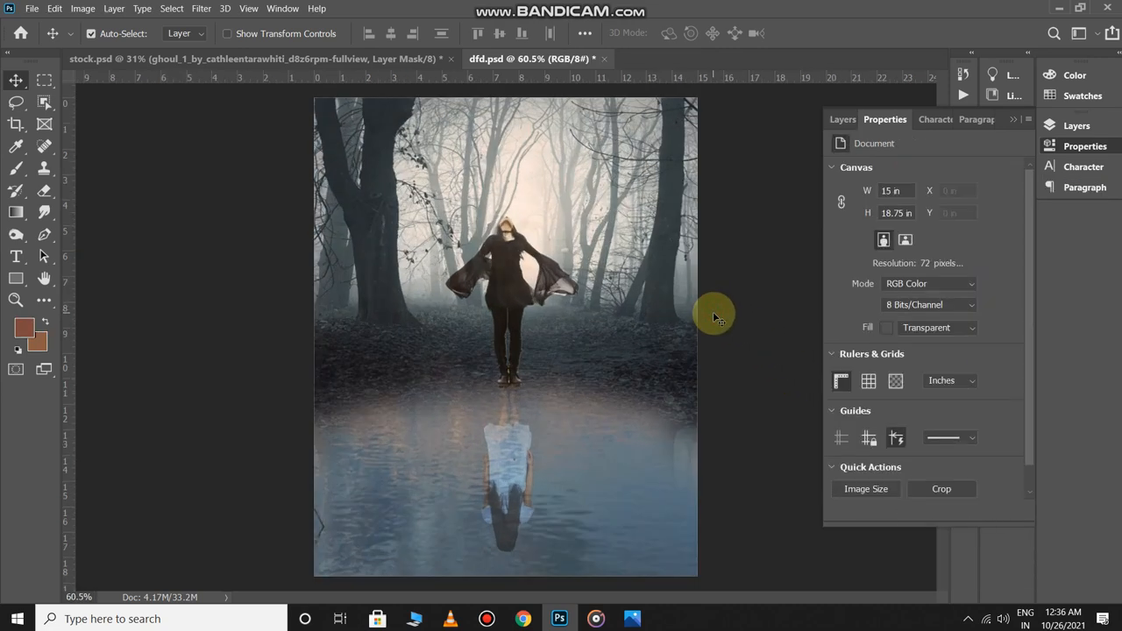
scroll(715, 318, down, 3)
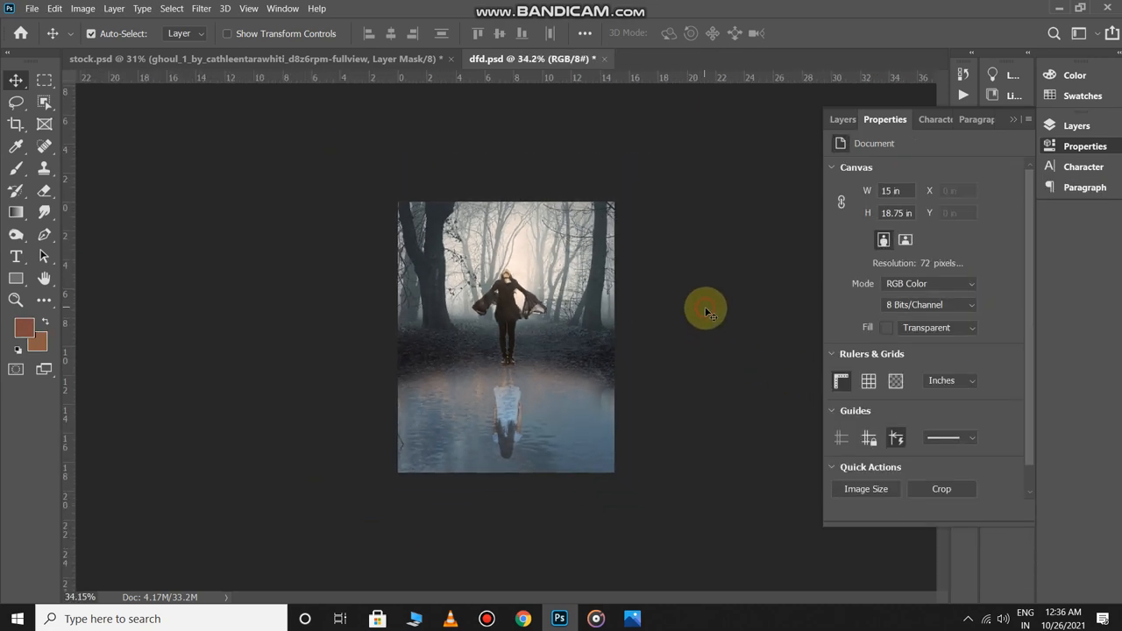
scroll(711, 311, up, 3)
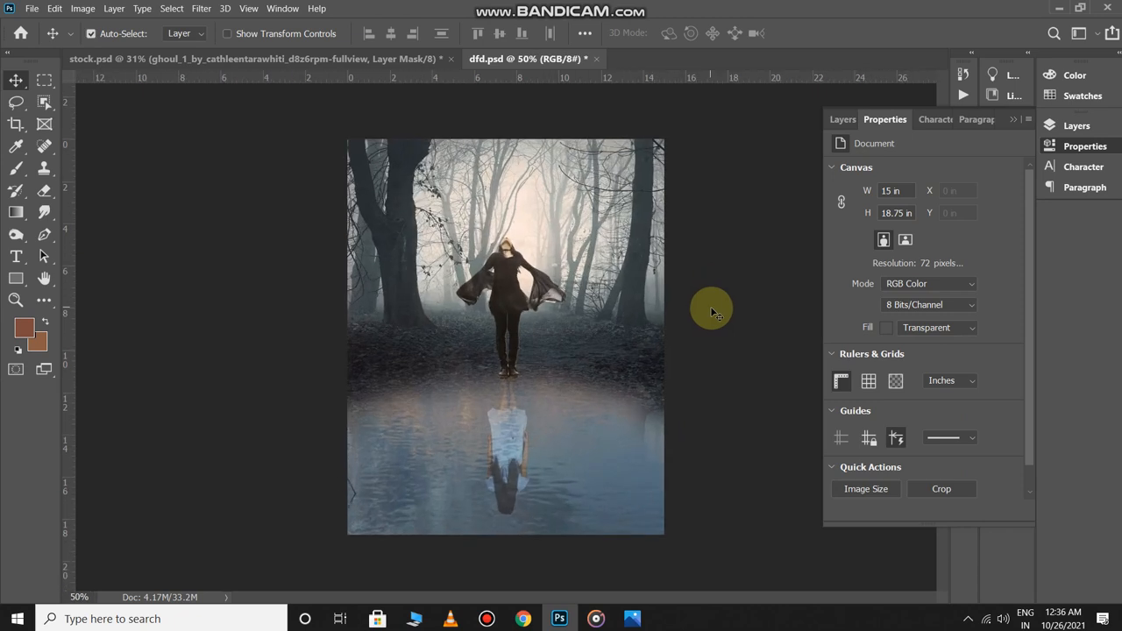
Stamp all visible layers into a new merged layer at the top of the layer stack.
key(ctrl+alt+shift+e)
click(717, 310)
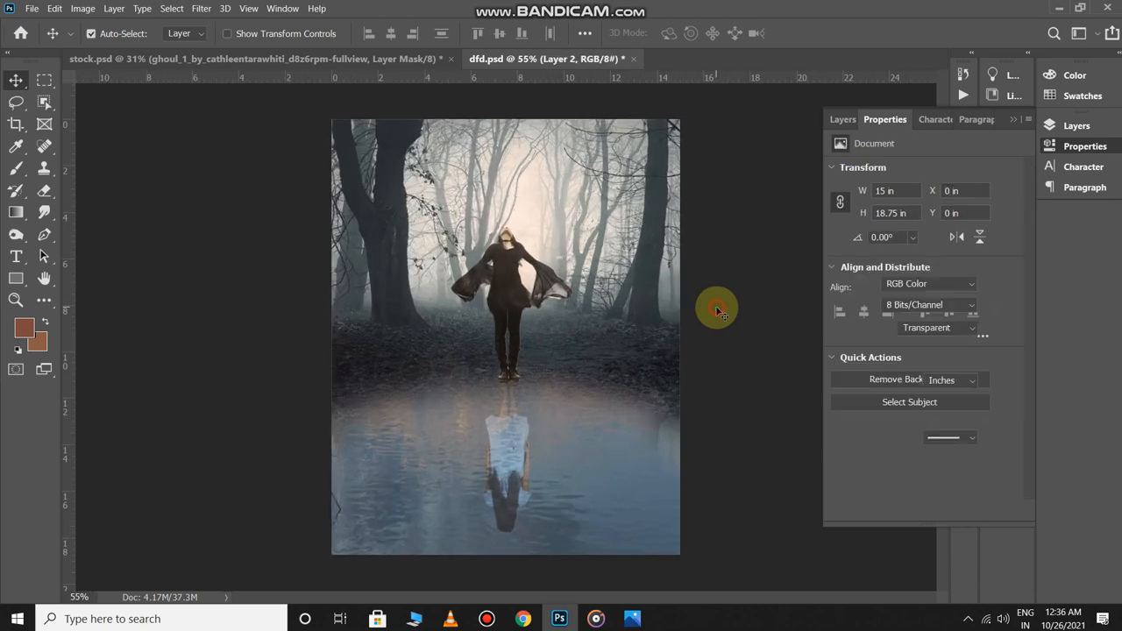
click(834, 121)
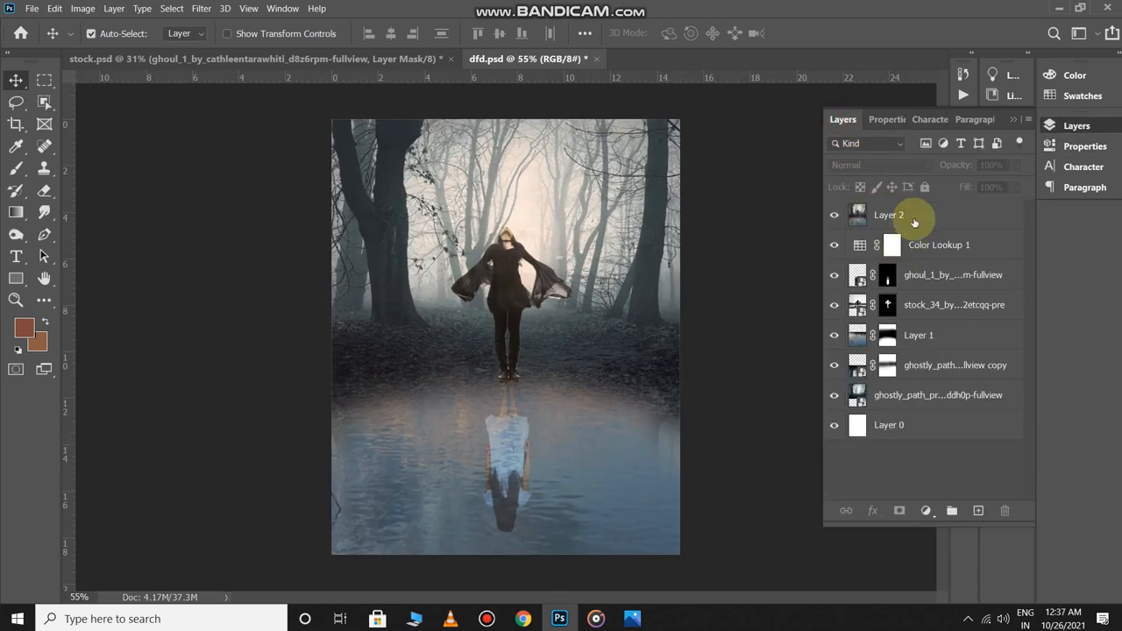
Add a Curves adjustment above the merged layer and deepen the shadows by moving the black point to input 15, output 0.
click(915, 220)
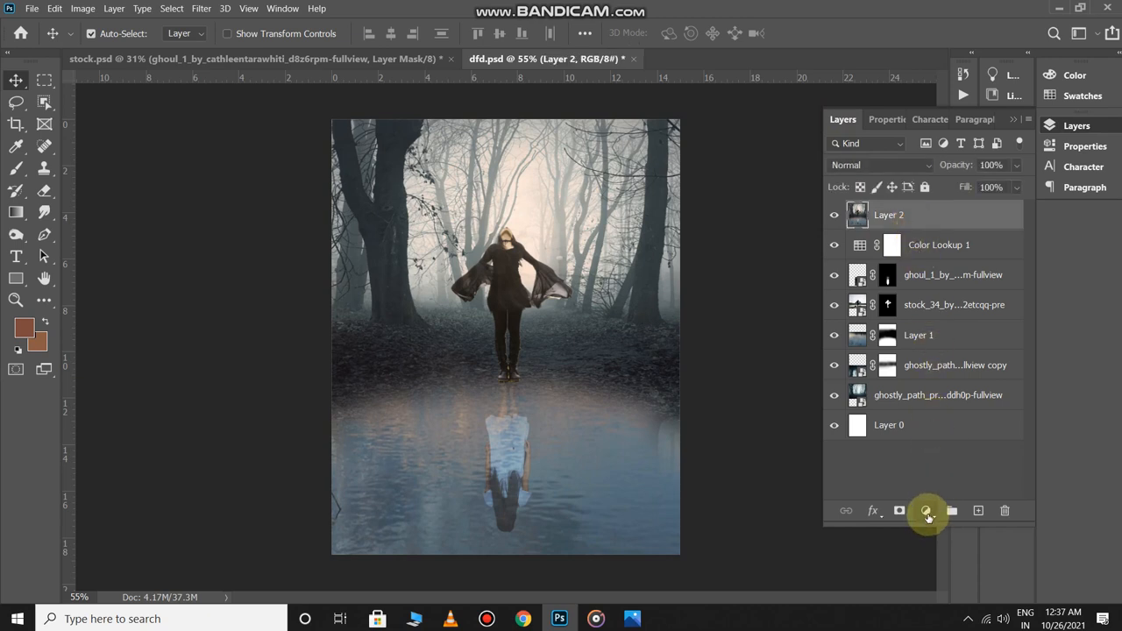
click(927, 512)
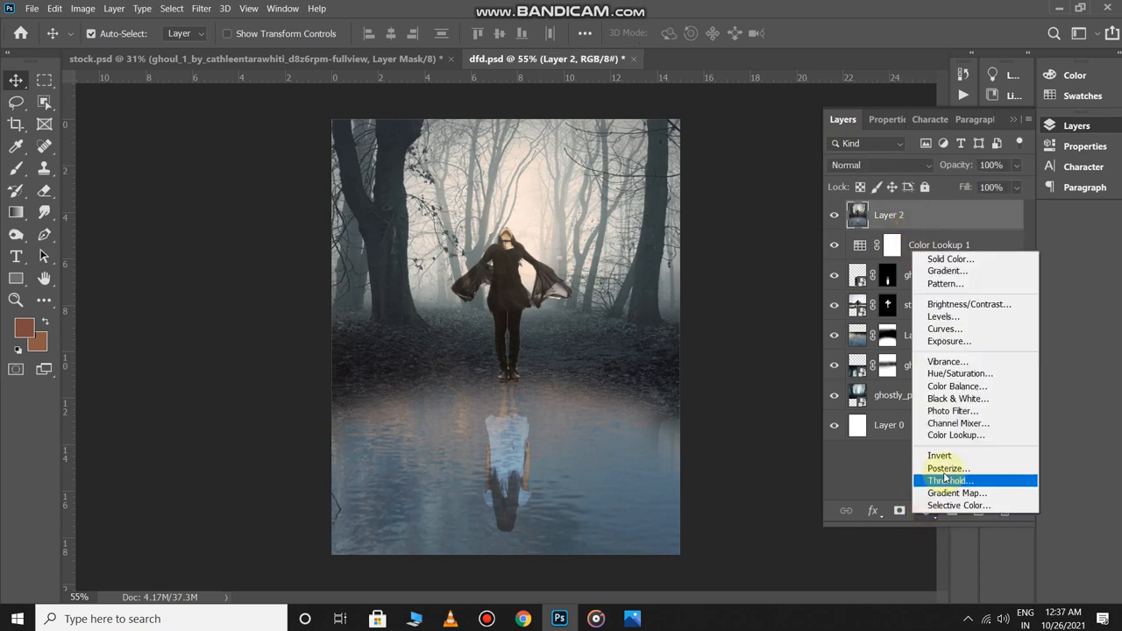
click(944, 329)
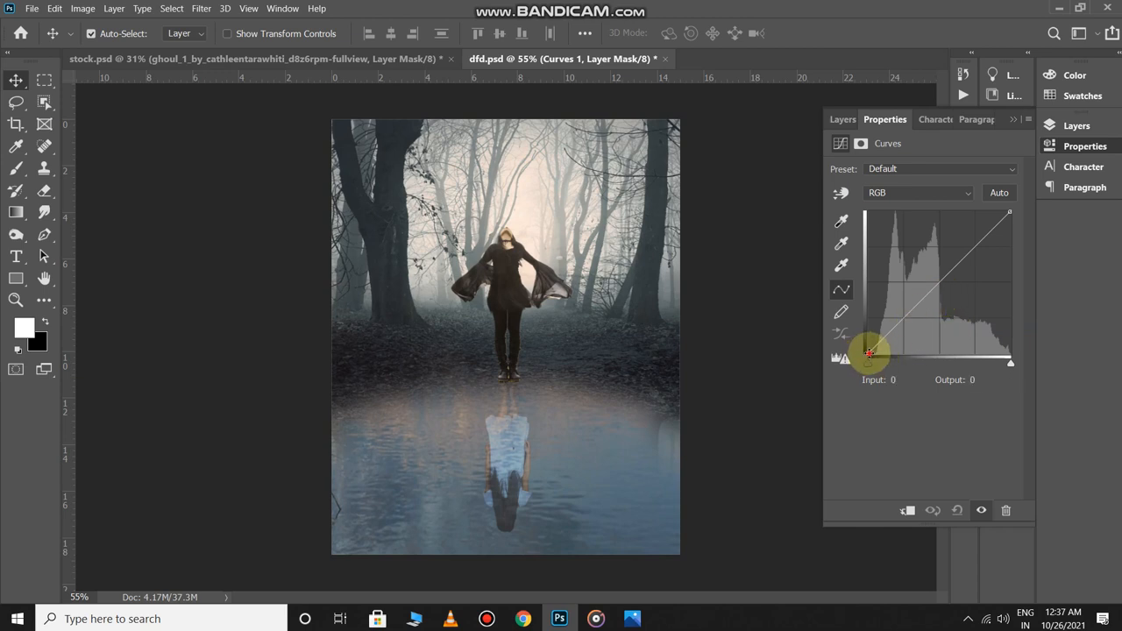
drag(869, 354, 879, 353)
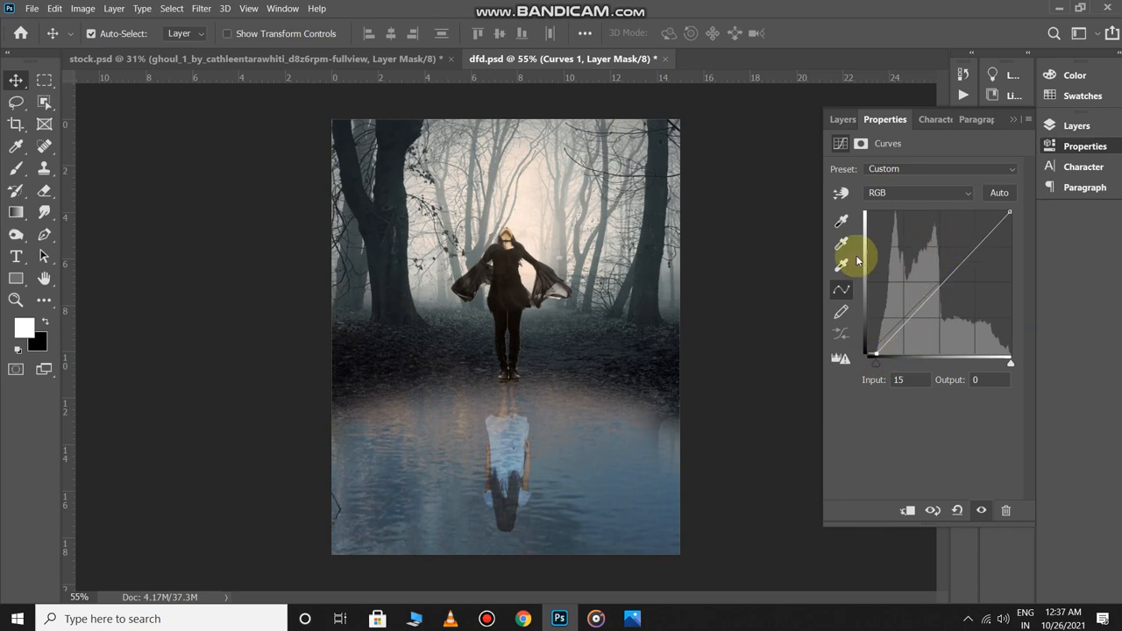
click(761, 261)
scroll(754, 277, up, 2)
scroll(755, 277, down, 3)
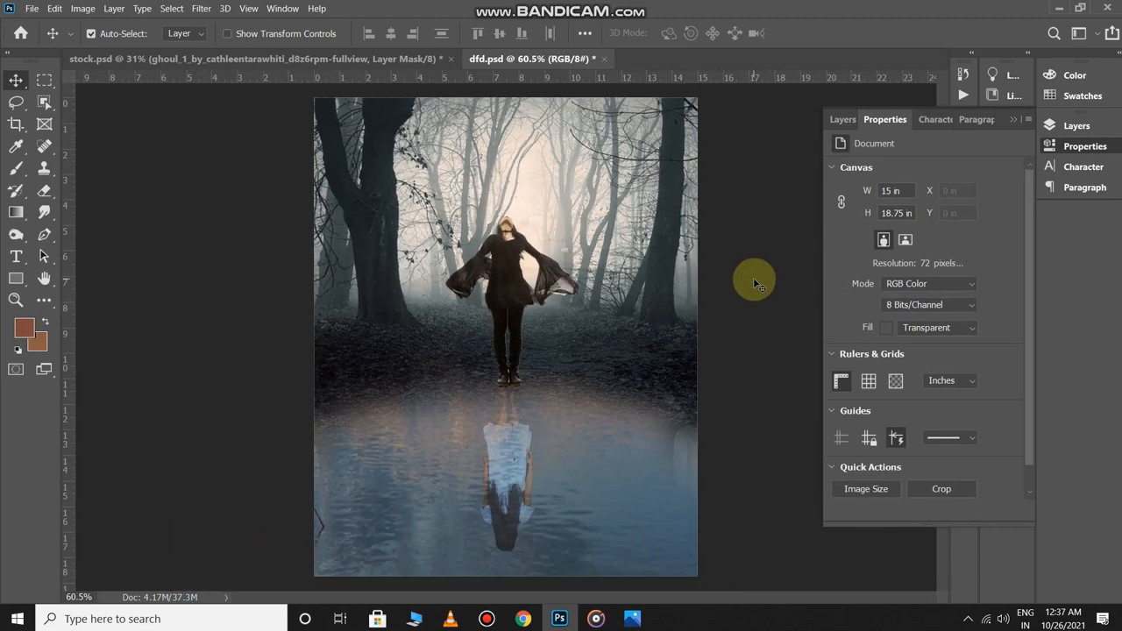
scroll(754, 283, down, 1)
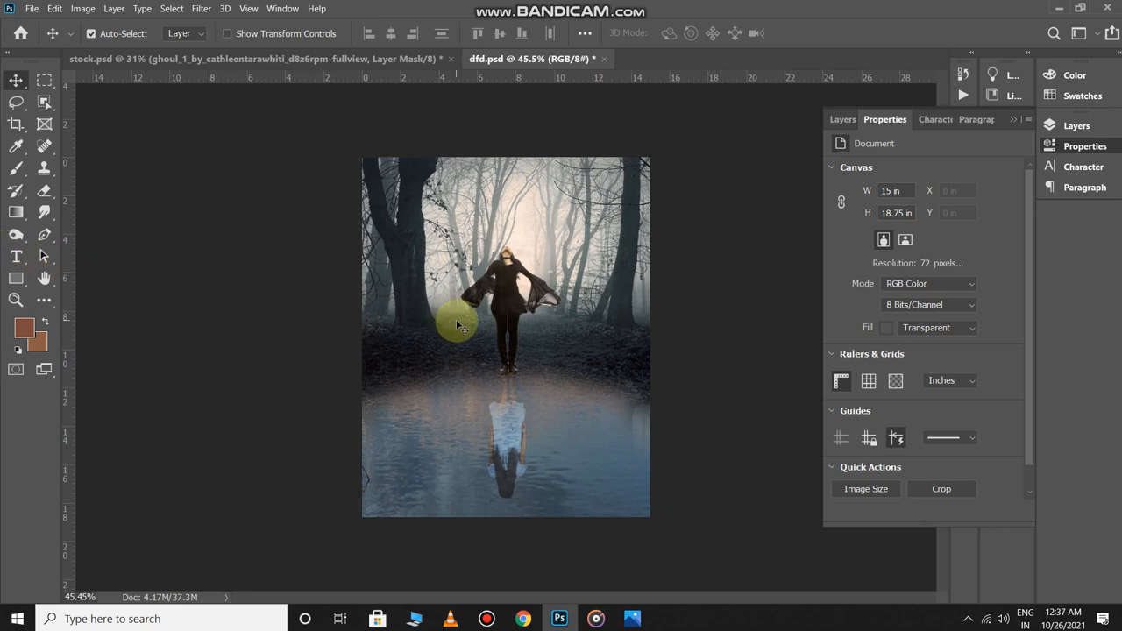
Bring the crumpled black plastic texture from stock.psd into dfd.psd and scale it to cover the whole canvas.
key(ctrl+Tab)
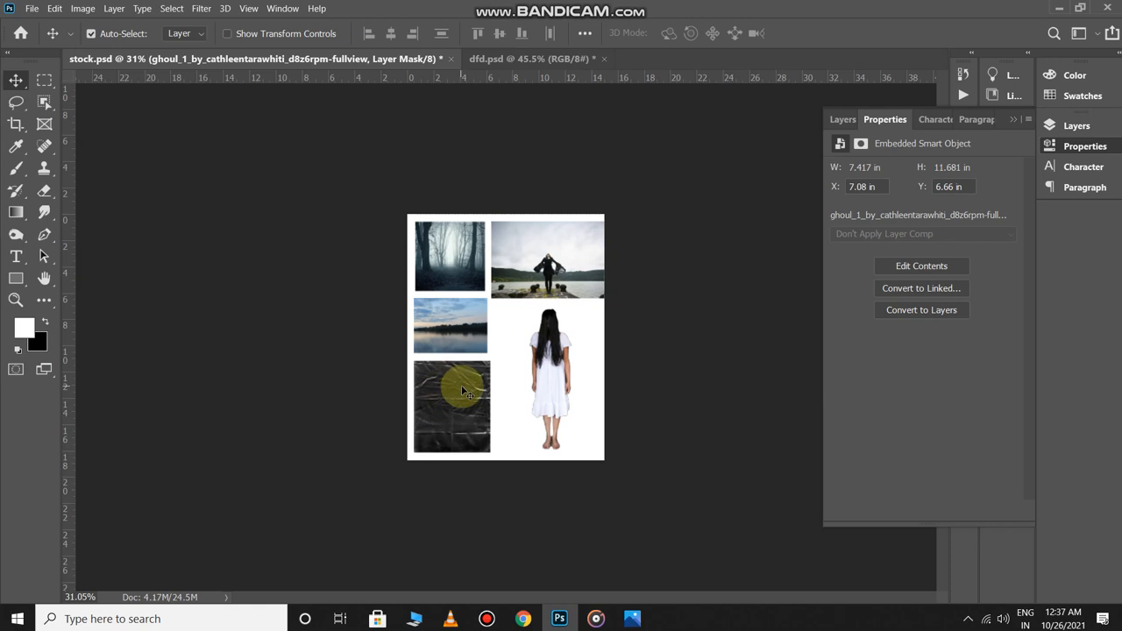
drag(462, 391, 467, 340)
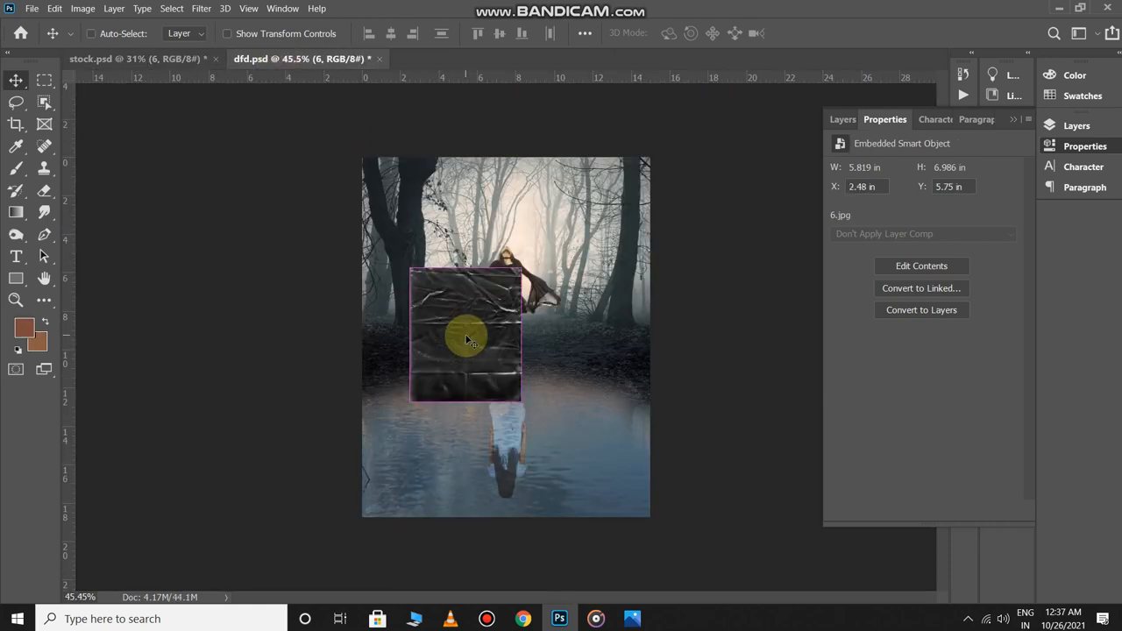
key(ctrl+t)
drag(465, 399, 513, 524)
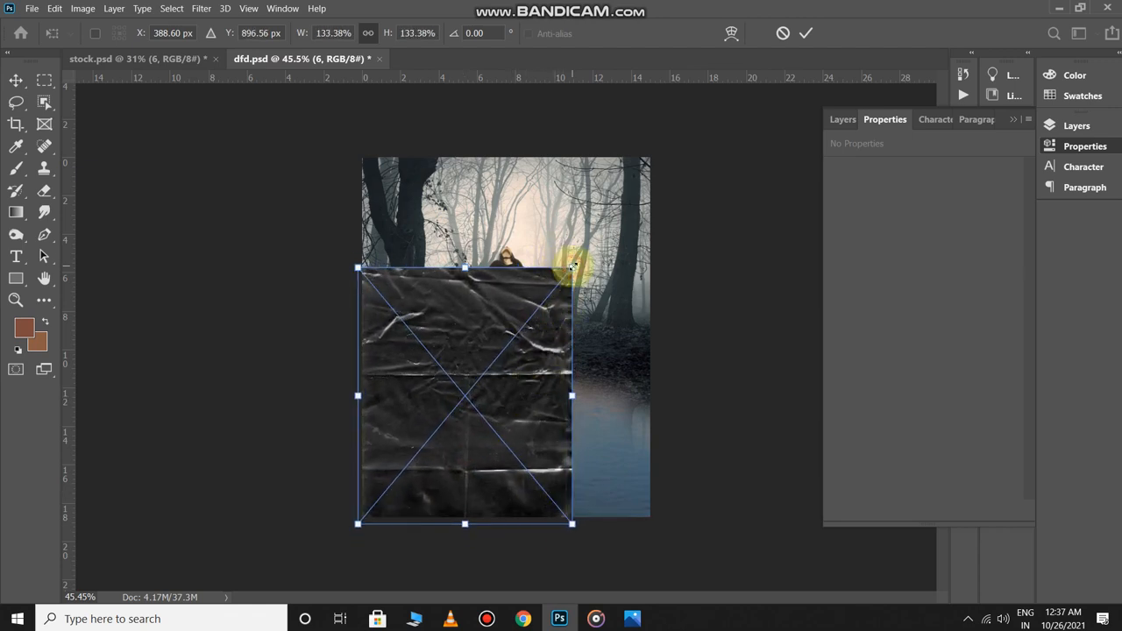
drag(572, 266, 650, 158)
key(Return)
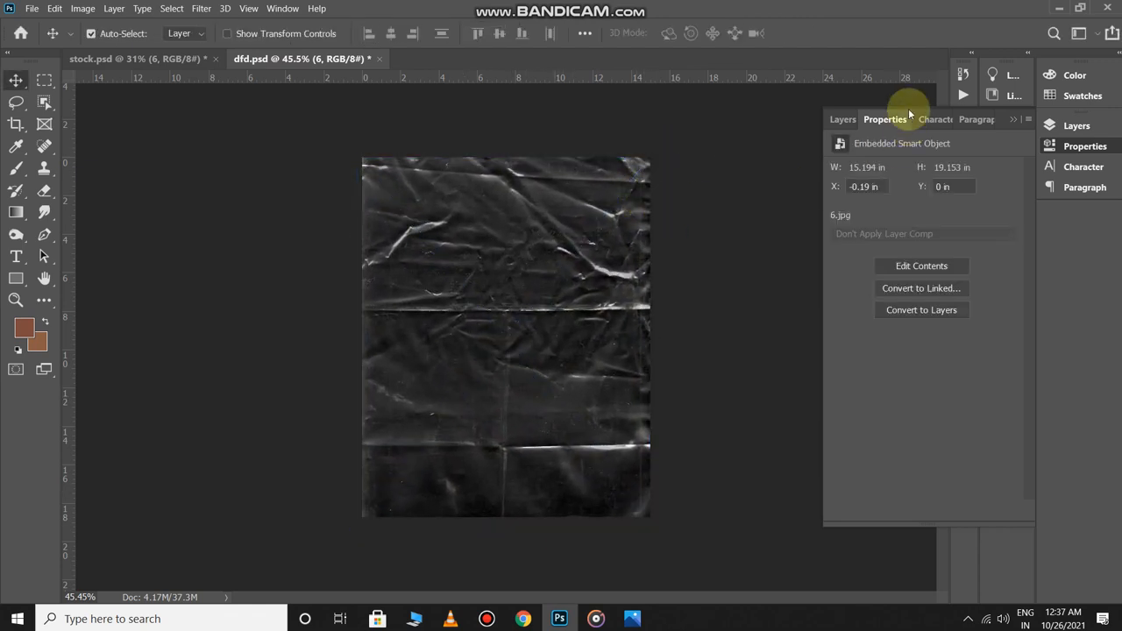
Set the plastic texture layer's blend mode to Screen and lower its opacity to 27%.
click(852, 118)
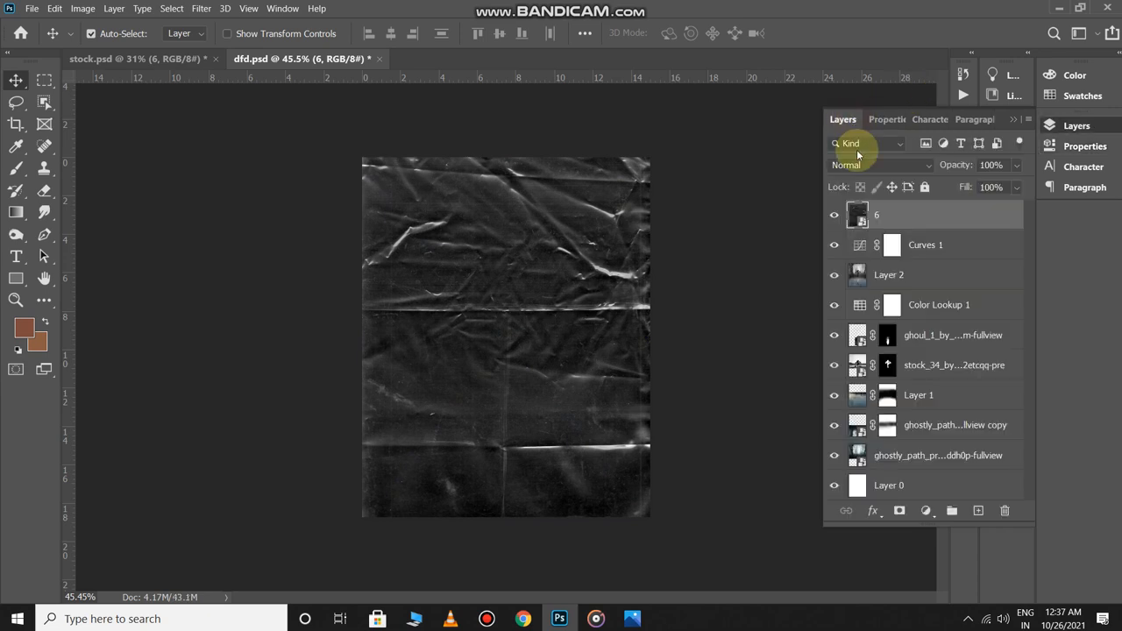
click(917, 164)
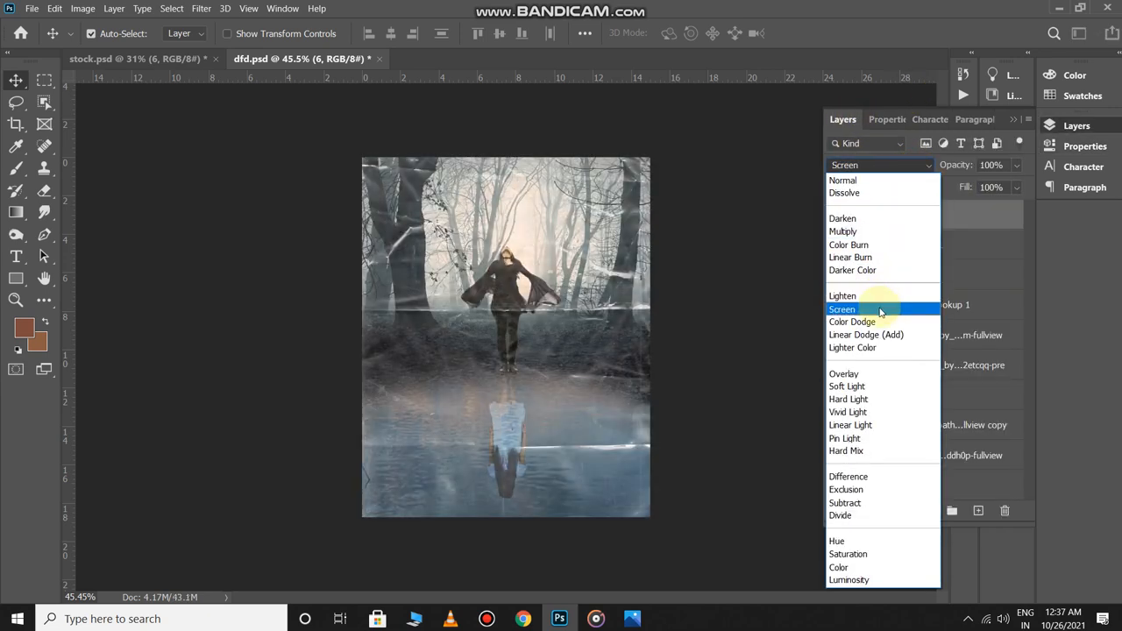
click(880, 312)
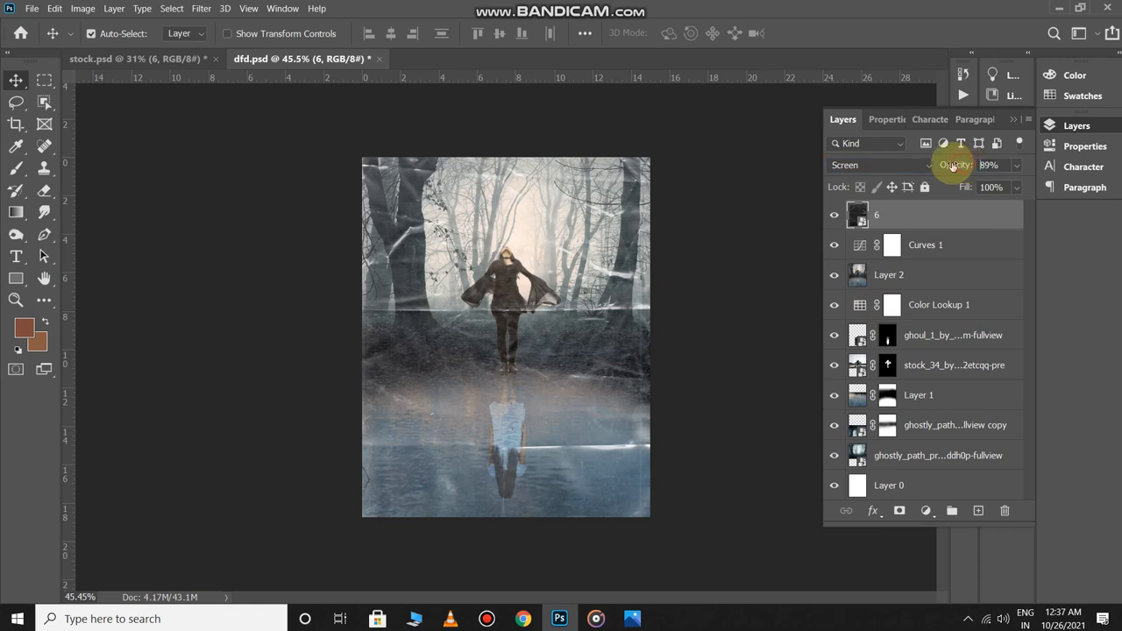
drag(938, 166, 937, 167)
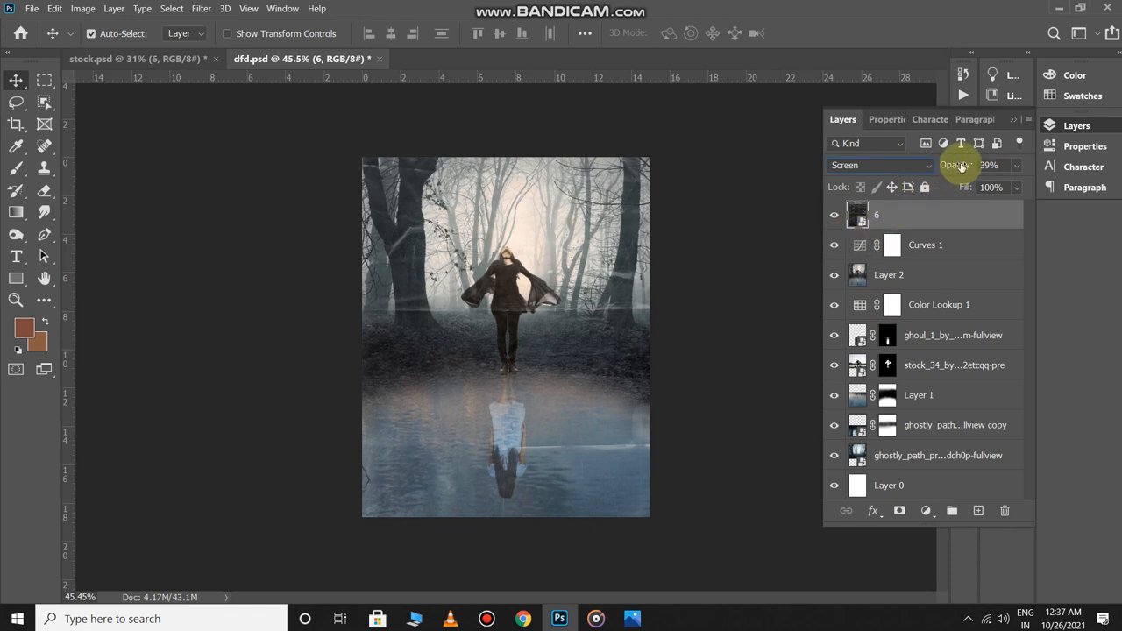
click(764, 275)
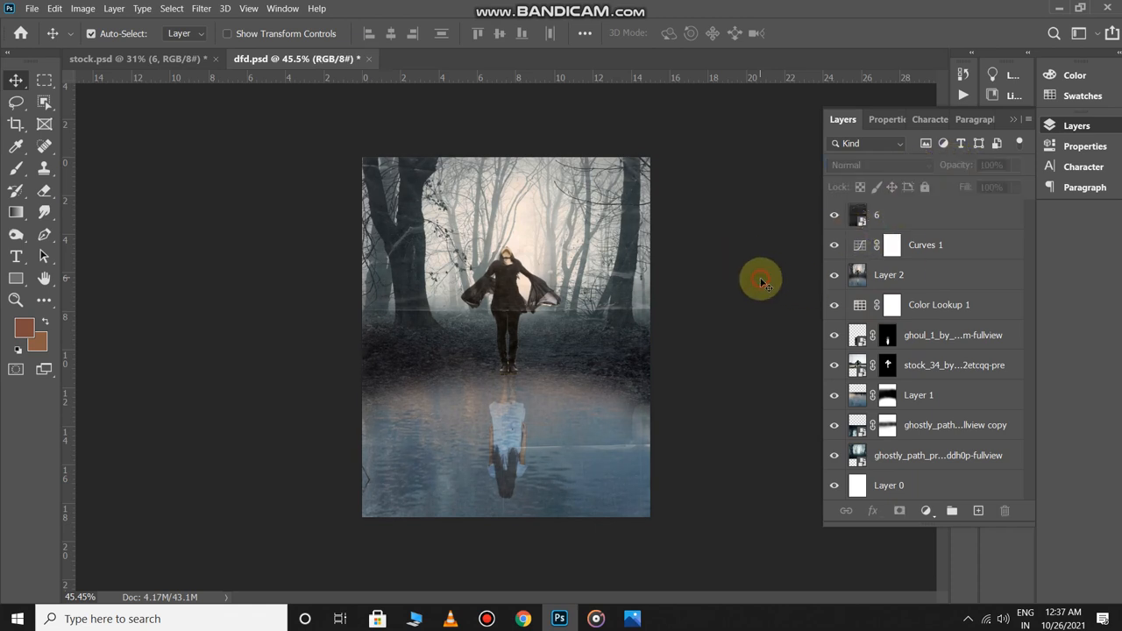
Add a layer mask to the plastic texture layer and ready the Brush tool for painting on it.
scroll(707, 295, up, 2)
key(b)
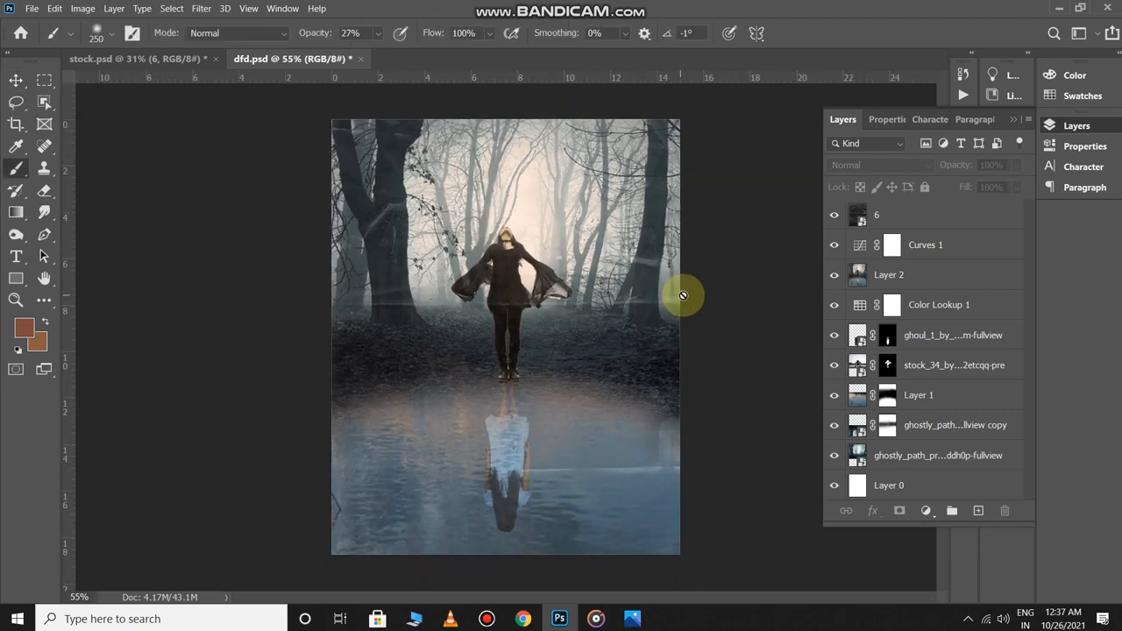
click(869, 218)
click(901, 510)
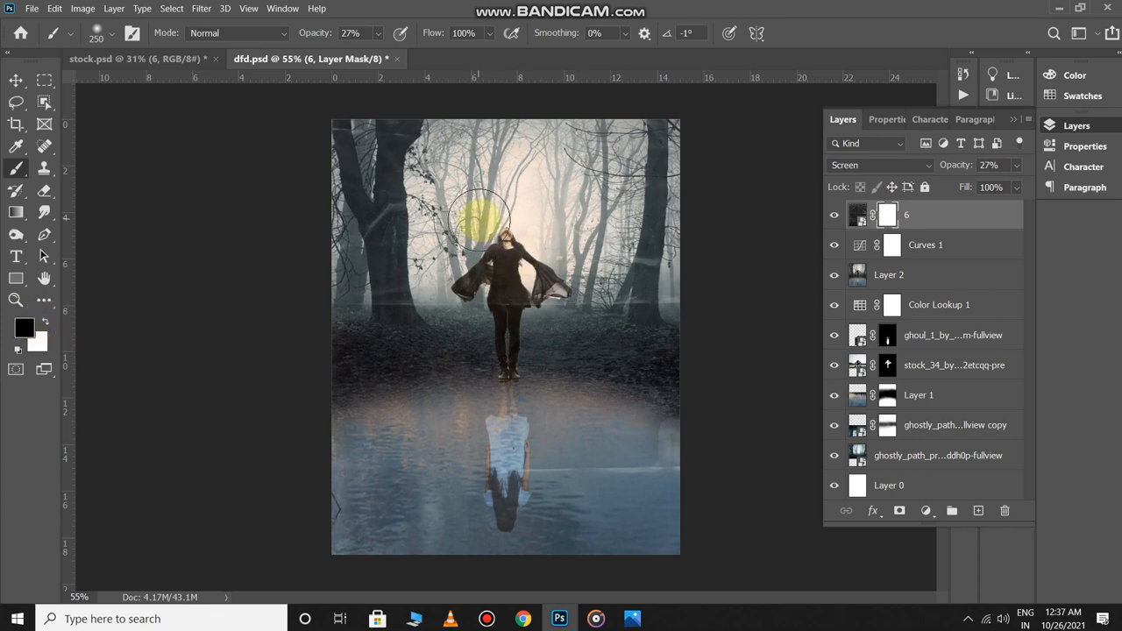
Soften the plastic creases over the trees and forest floor by painting black on the mask with a 500 px brush at 27% opacity.
key(bracketright)
key(bracketright)
key(bracketright)
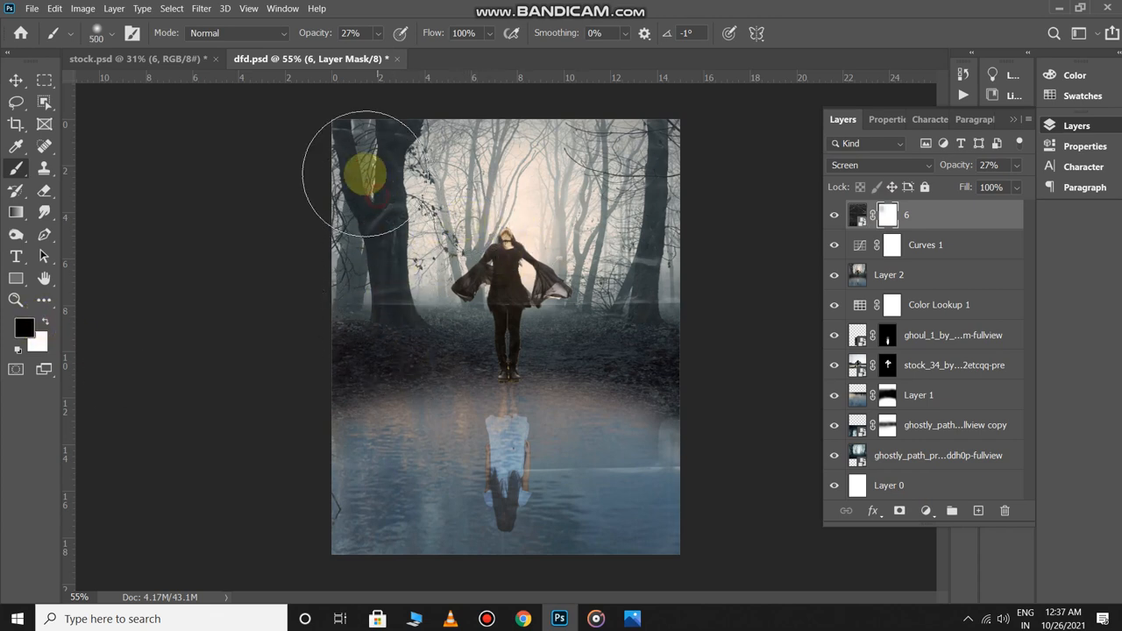
mouse_move(347, 176)
mouse_down()
mouse_move(400, 371)
mouse_move(601, 476)
mouse_move(631, 457)
mouse_move(664, 462)
mouse_move(584, 461)
mouse_move(586, 444)
mouse_move(646, 448)
mouse_move(631, 281)
mouse_move(672, 291)
mouse_move(698, 218)
mouse_move(689, 163)
mouse_move(669, 283)
mouse_move(636, 333)
mouse_up()
mouse_move(306, 150)
mouse_down()
mouse_move(365, 130)
mouse_move(296, 197)
mouse_move(278, 335)
mouse_move(337, 333)
mouse_move(313, 389)
mouse_up()
scroll(333, 391, down, 5)
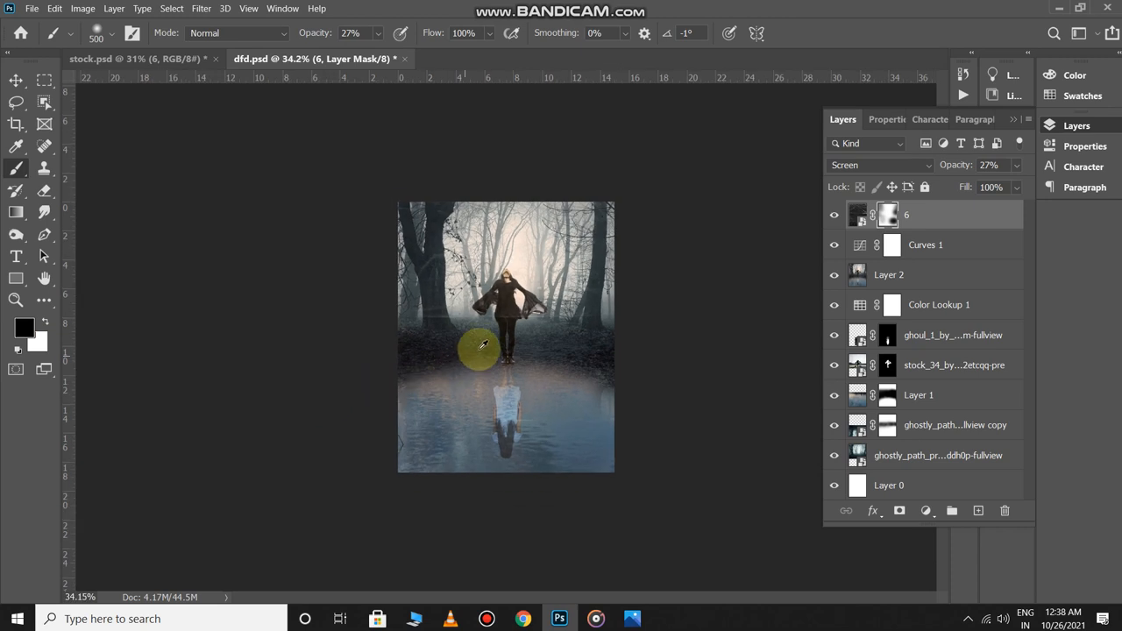
scroll(484, 350, up, 3)
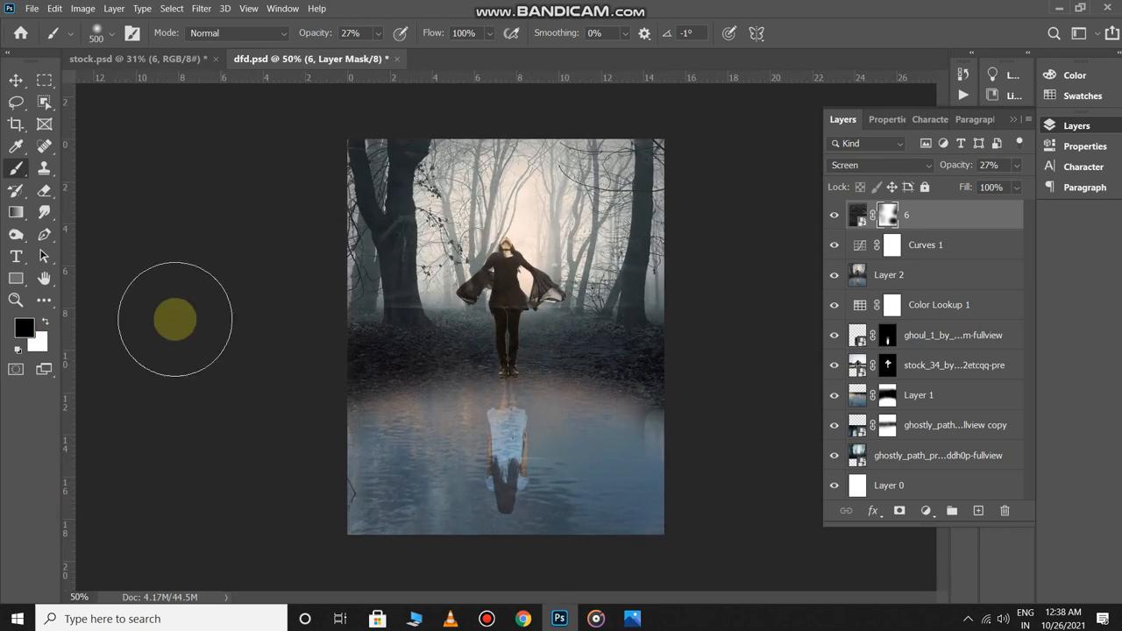
key(v)
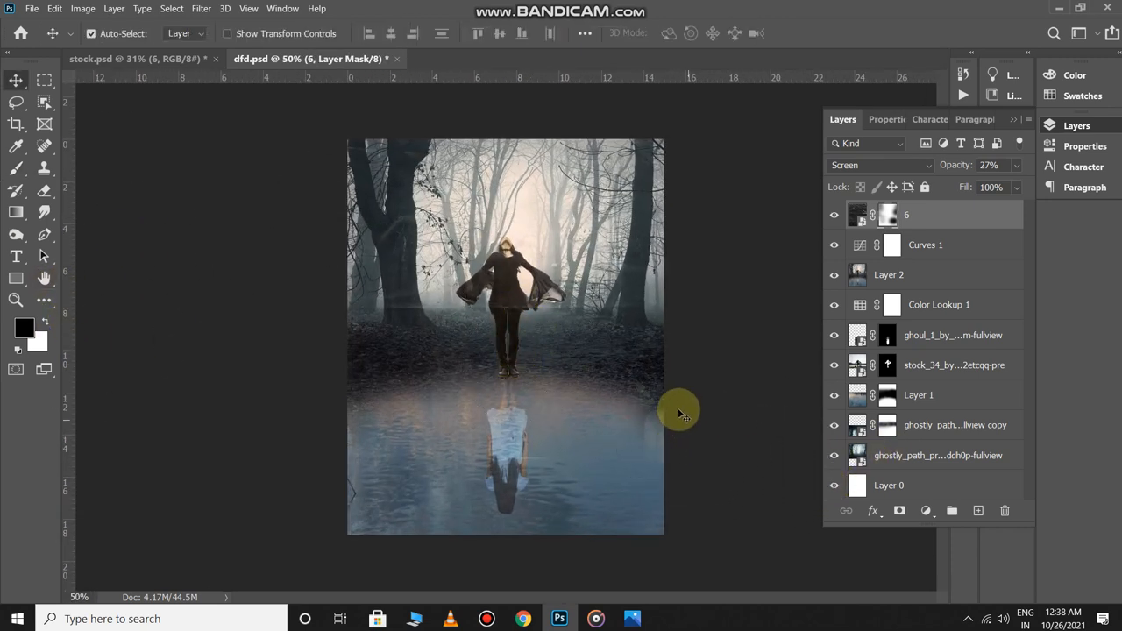
click(696, 408)
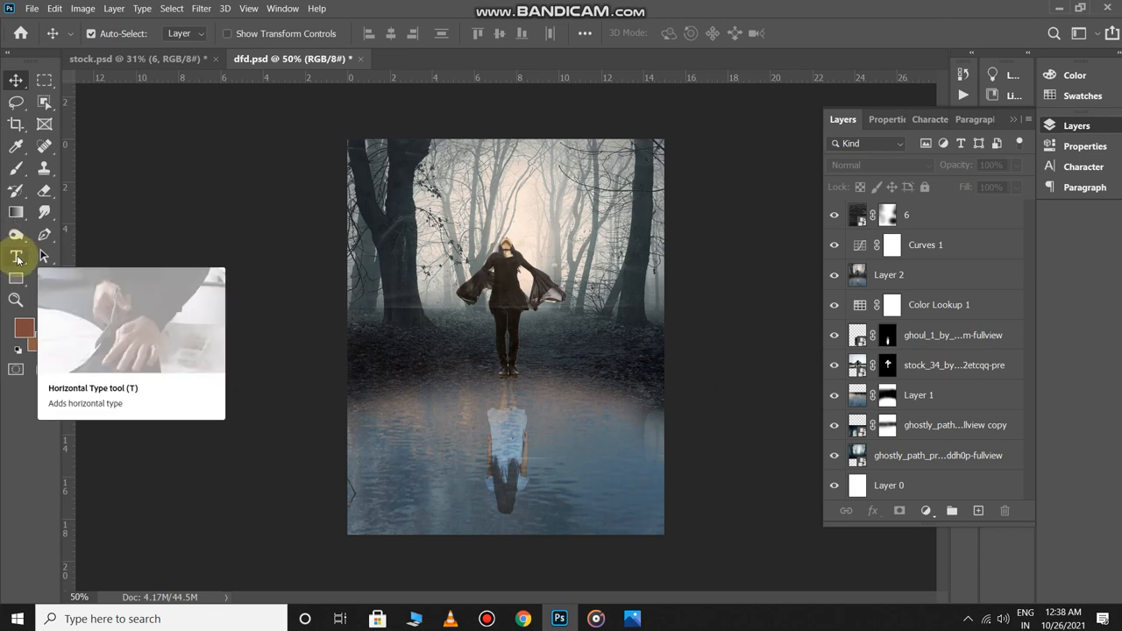
Add a text box across the bright sky above the woman's head reading "MVIE POSTER".
click(17, 257)
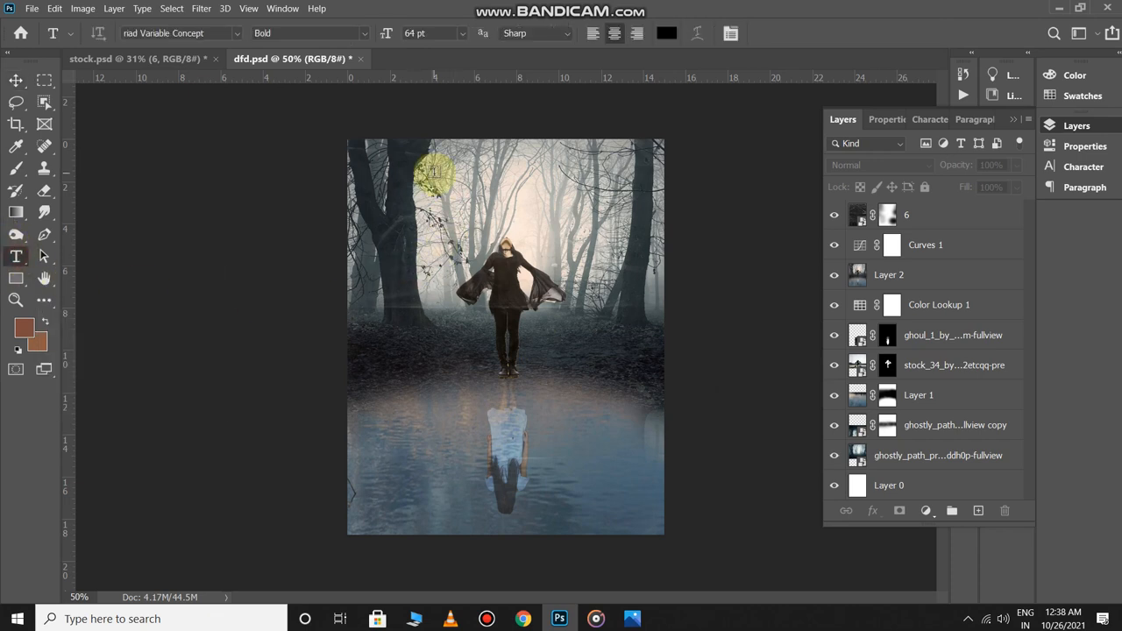
drag(434, 172, 641, 248)
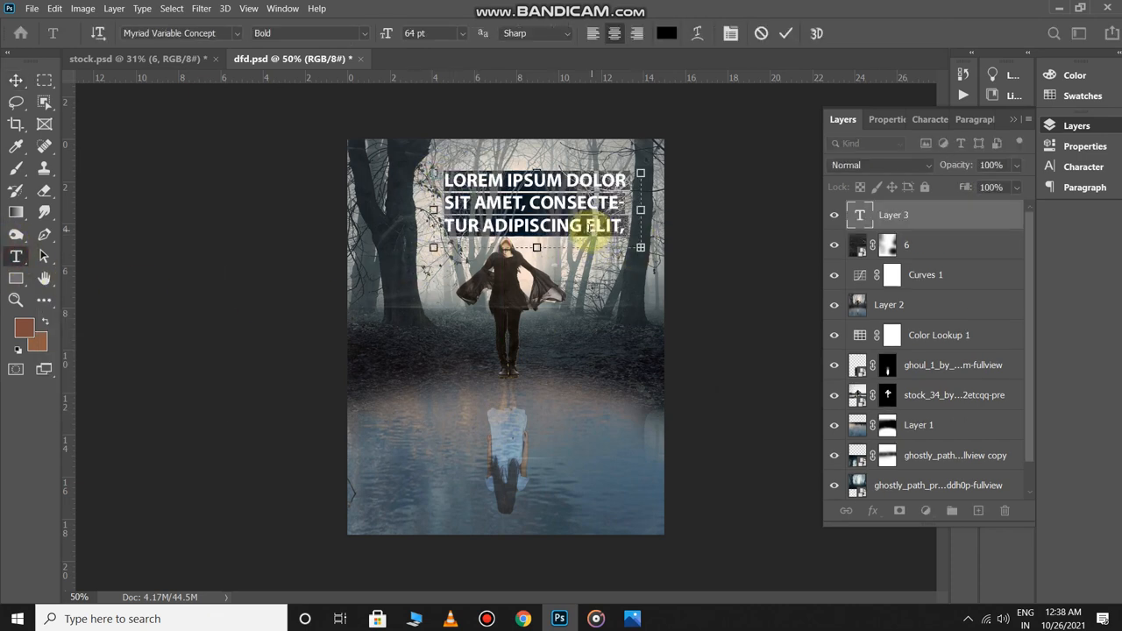
text(MVIE POSTER)
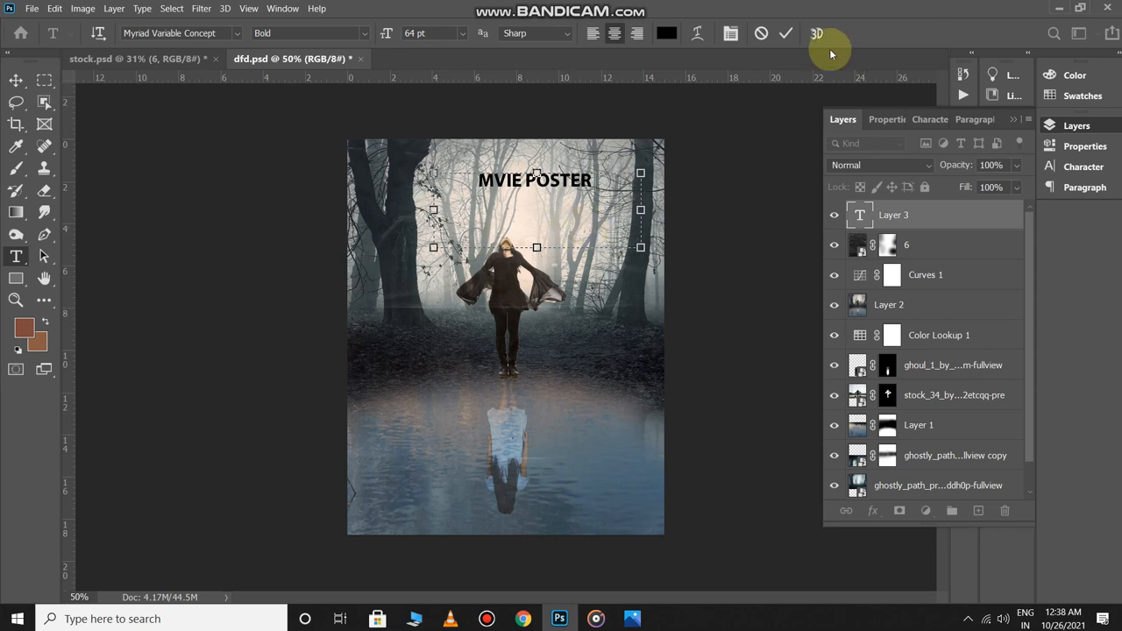
click(785, 33)
key(v)
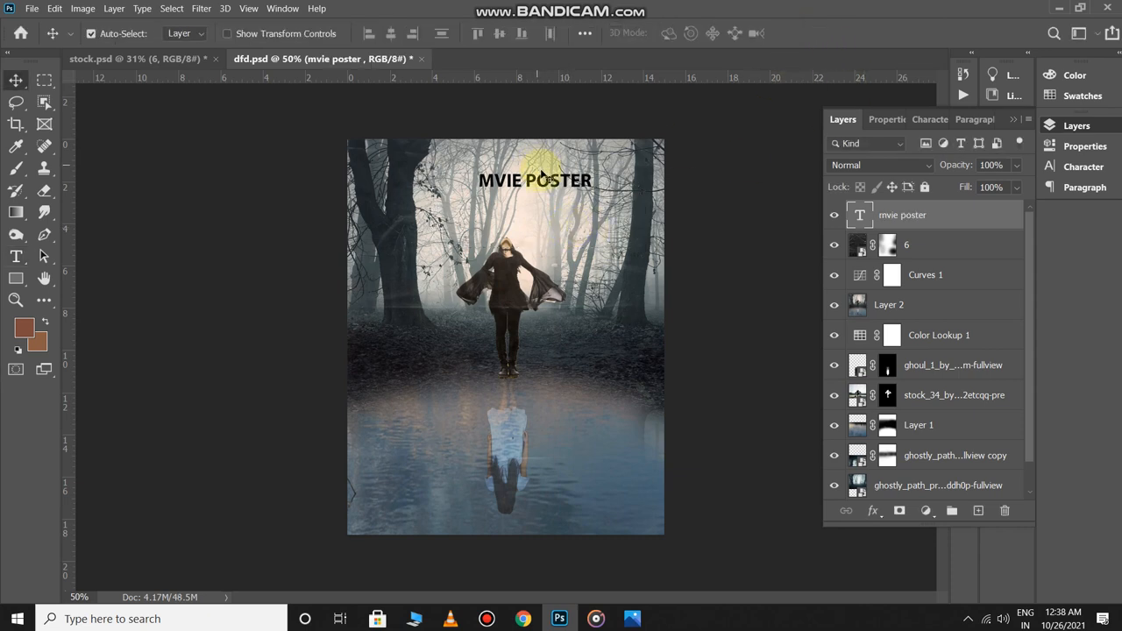
Move the title above the woman's head and duplicate it just below, rewording the copy as "DESIGN" at 141 pt.
drag(547, 185, 517, 195)
double_click(548, 192)
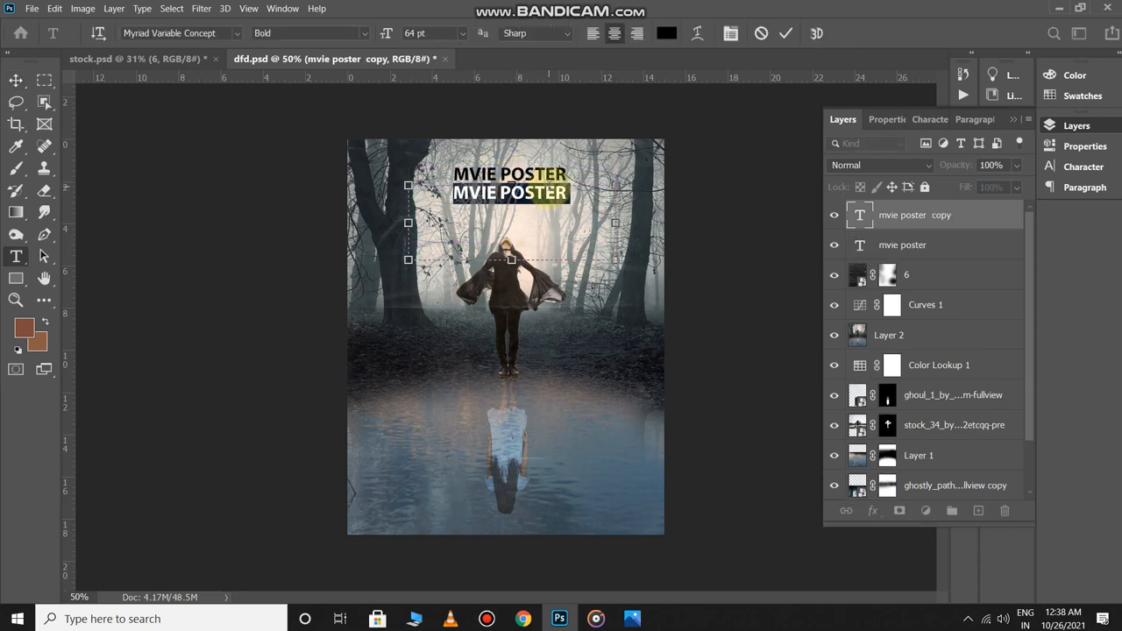
text(DESIGN)
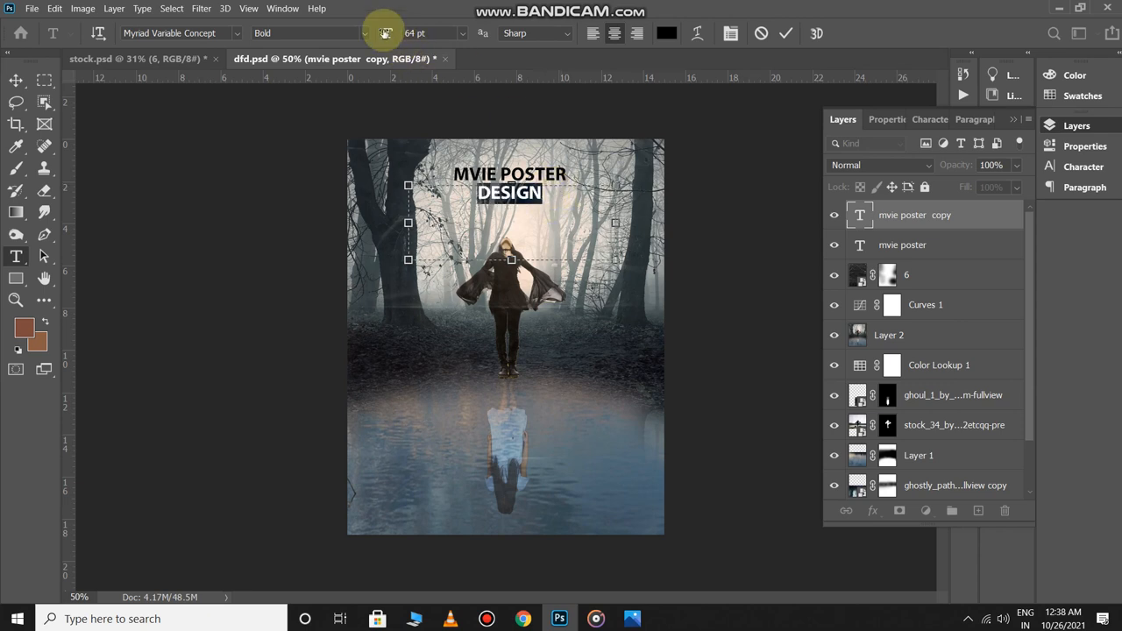
drag(385, 33, 441, 36)
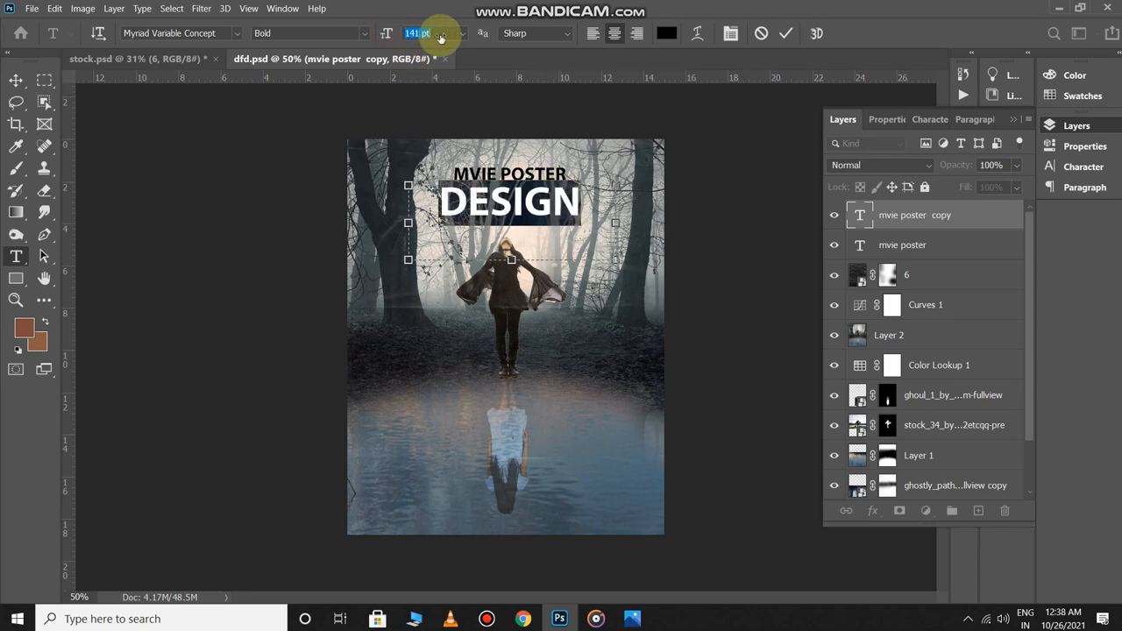
click(786, 35)
key(v)
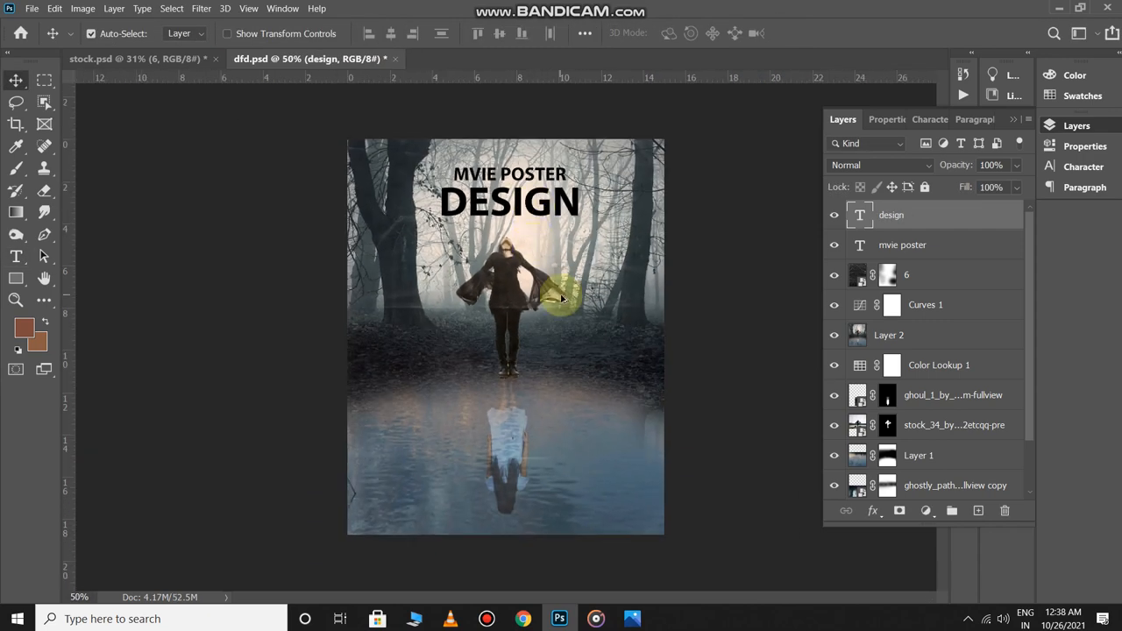
Add an 18 pt Lorem ipsum placeholder paragraph across the water and shift it slightly lower over the reflection.
scroll(565, 271, down, 1)
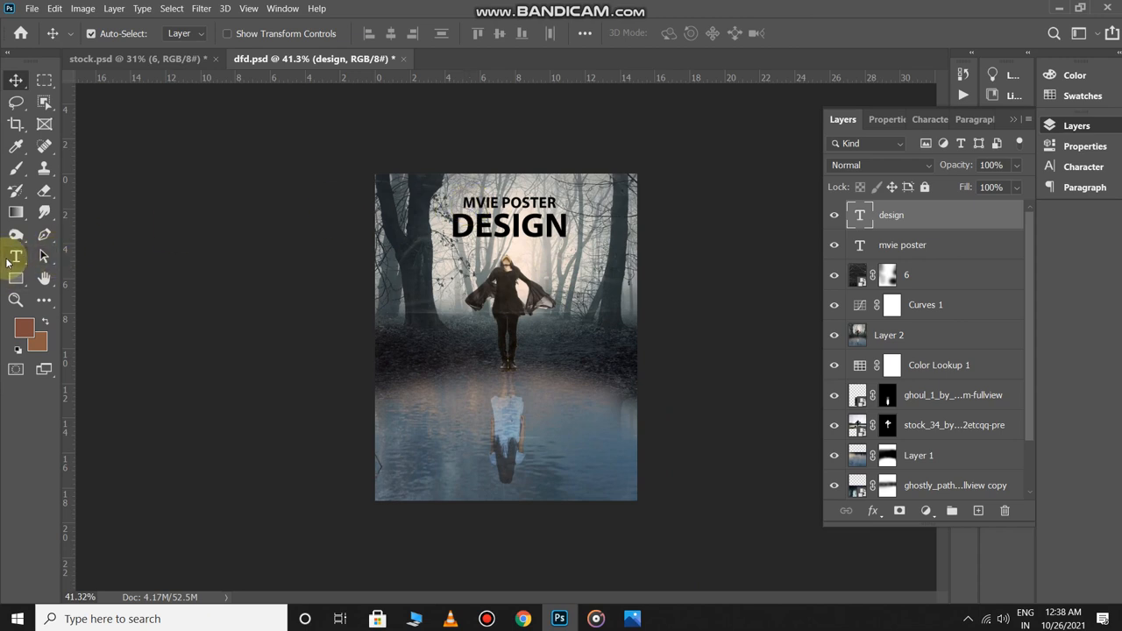
click(22, 261)
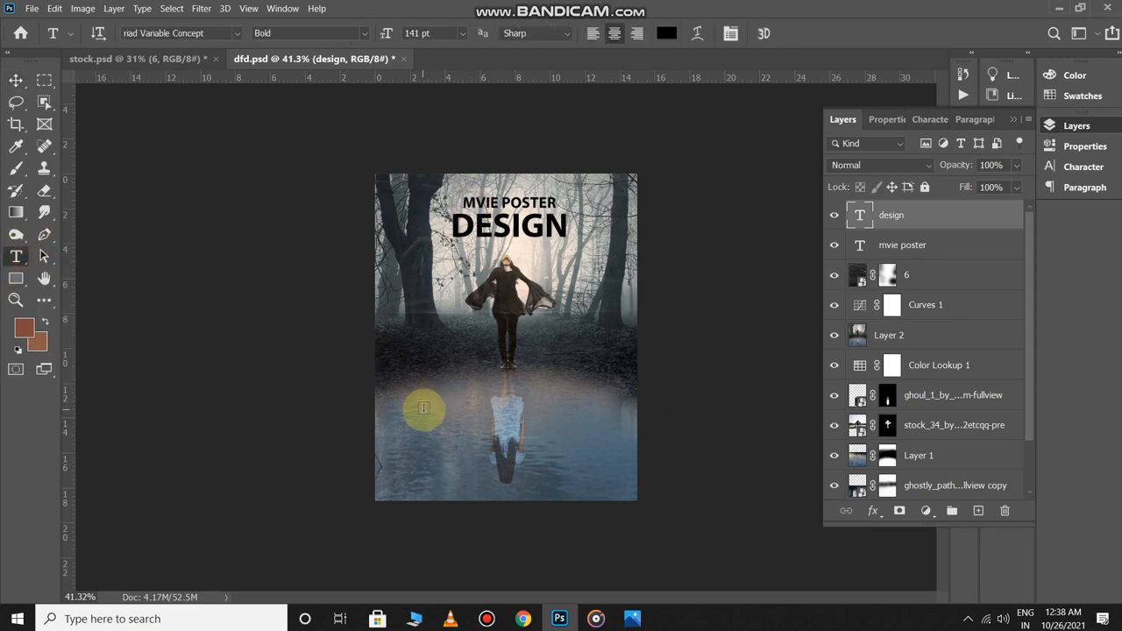
drag(426, 409, 625, 442)
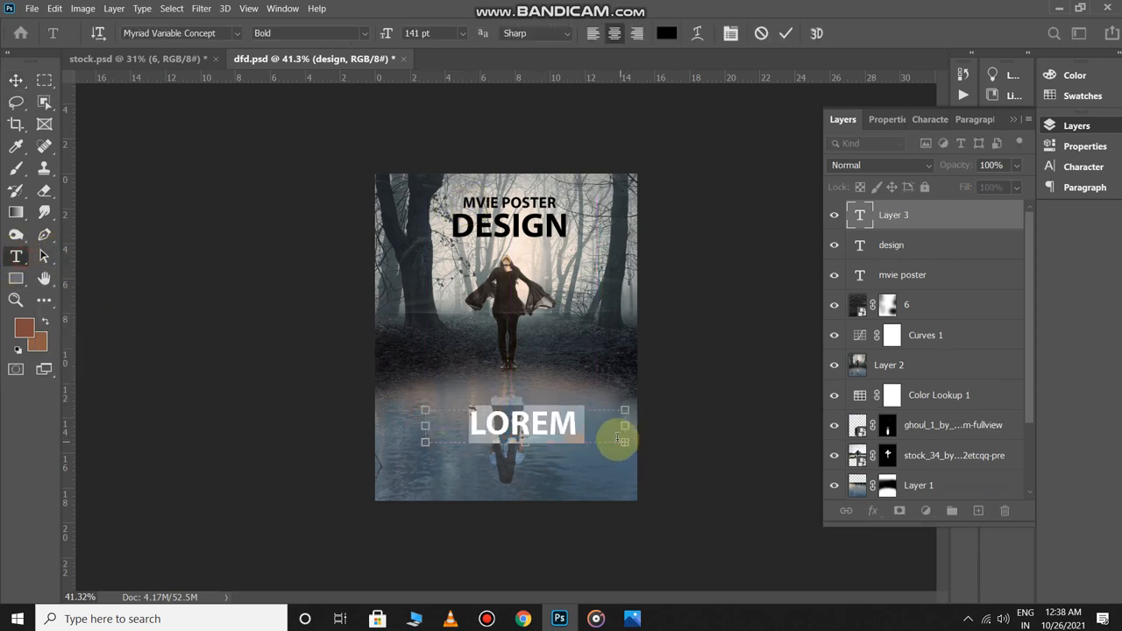
drag(387, 39, 299, 58)
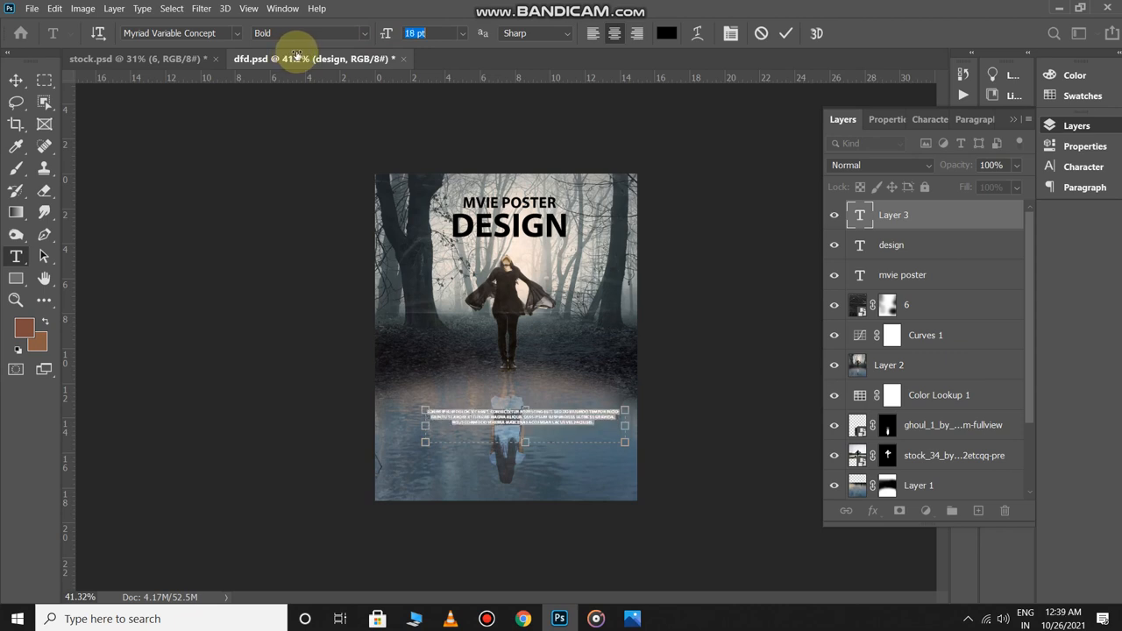
click(786, 33)
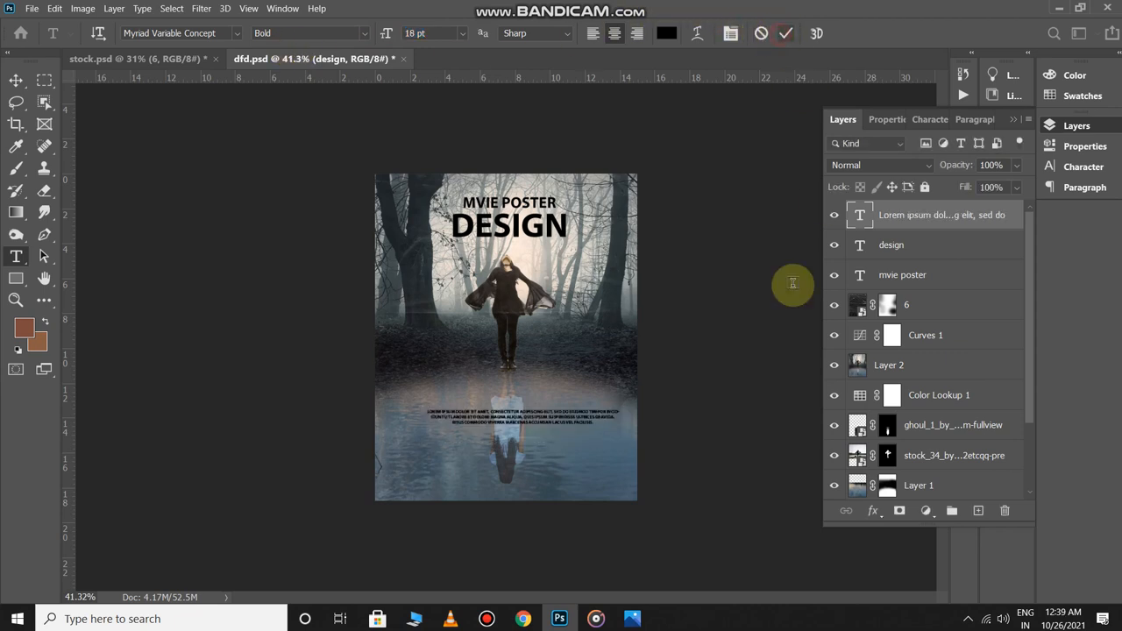
key(v)
mouse_move(539, 416)
mouse_down()
mouse_move(526, 413)
mouse_move(540, 432)
mouse_up()
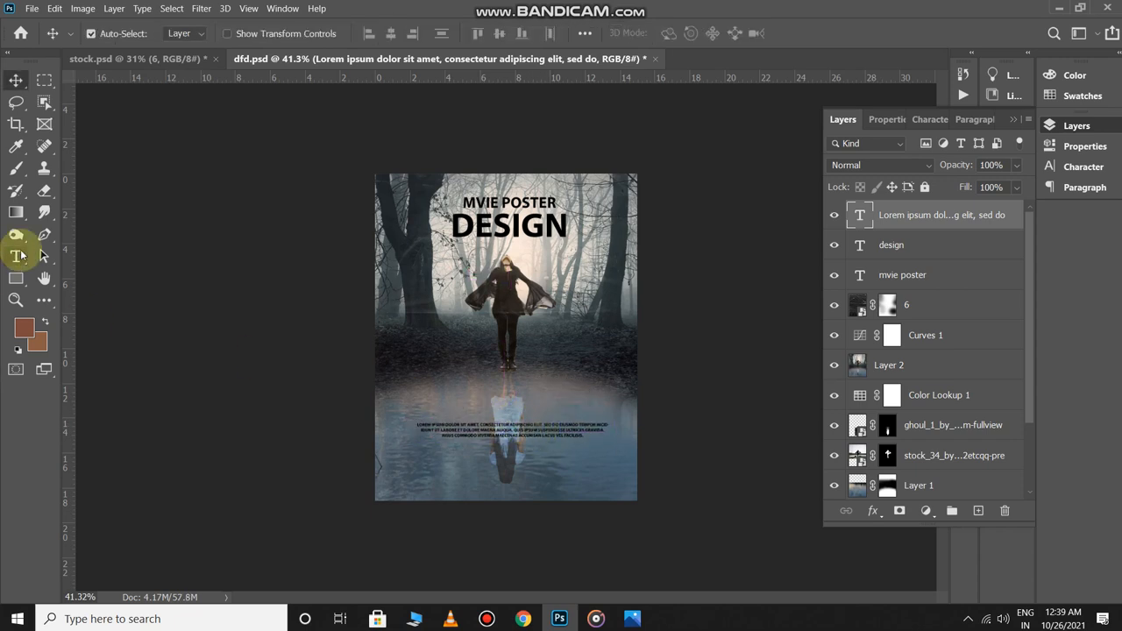
Draw a black rectangle bar about 785 by 23 px directly above the placeholder paragraph and nudge it slightly down.
click(16, 279)
scroll(478, 486, up, 3)
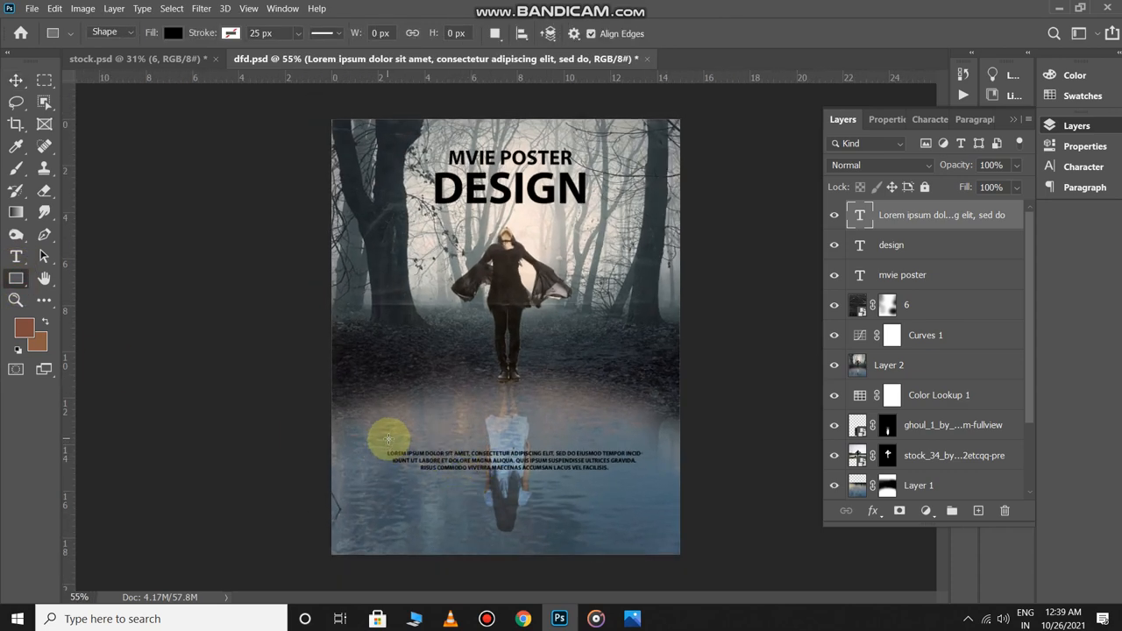
drag(389, 439, 642, 445)
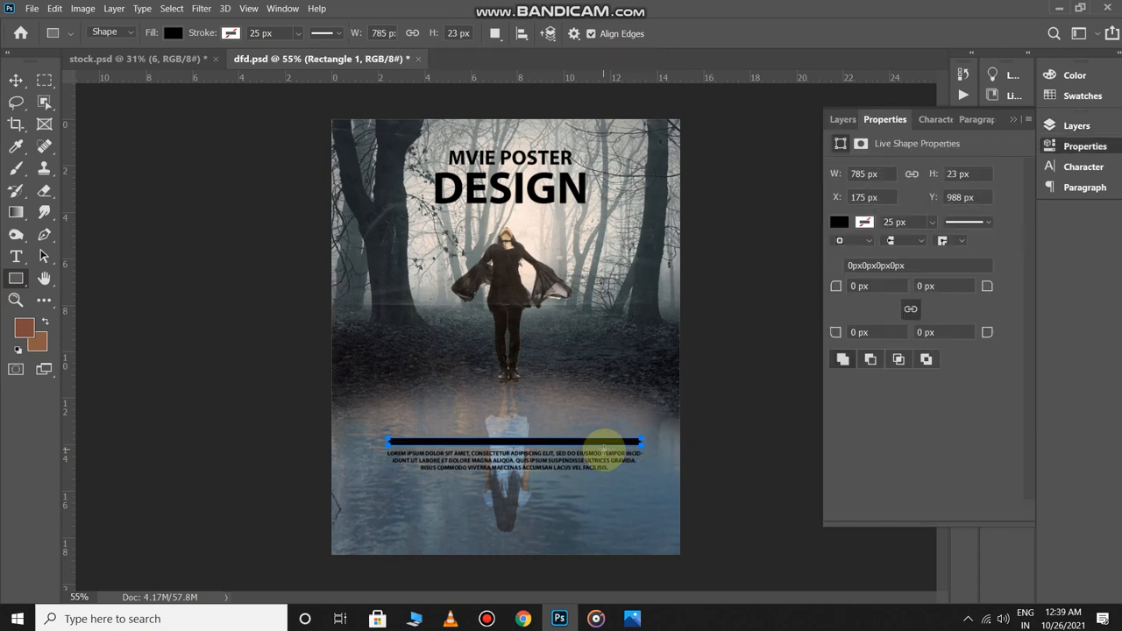
key(ctrl+t)
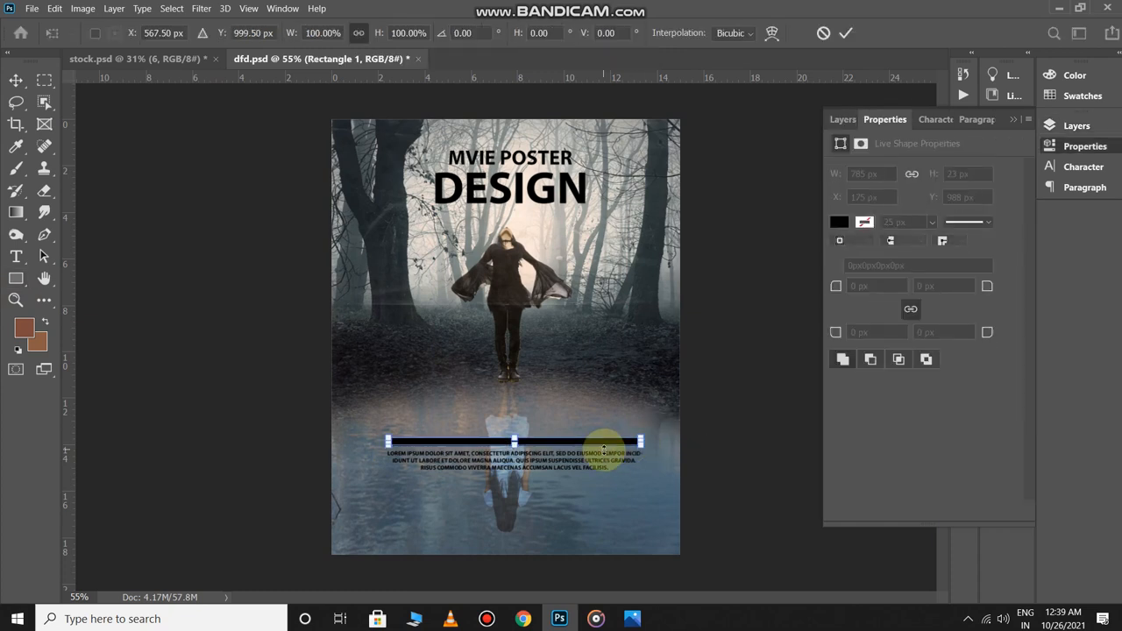
key(Return)
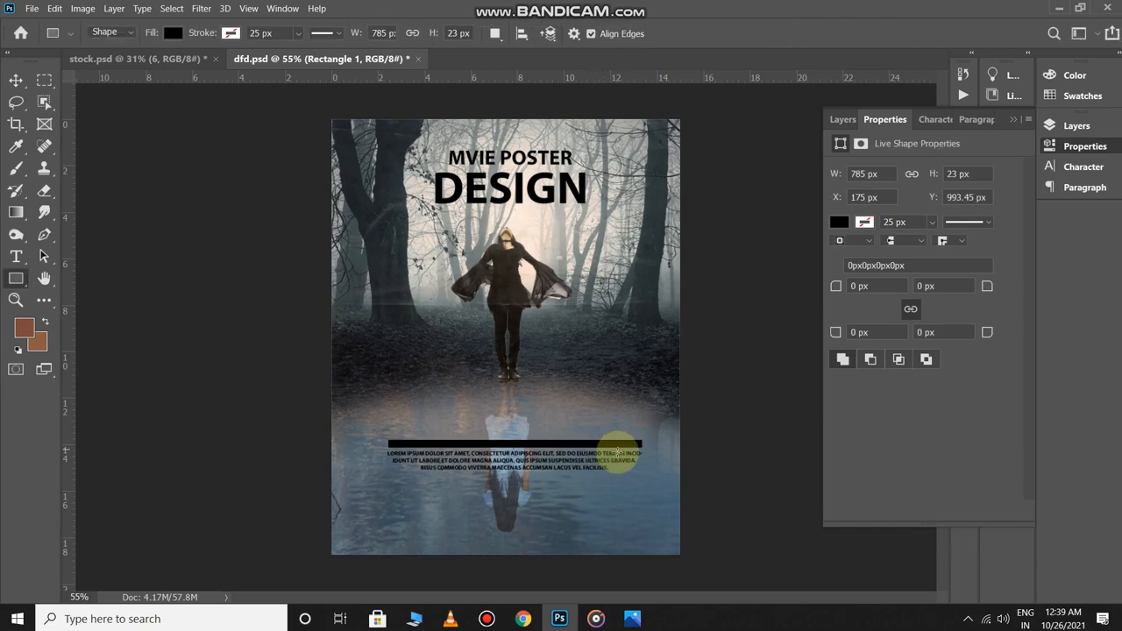
scroll(622, 421, down, 3)
scroll(618, 417, up, 2)
scroll(633, 447, down, 1)
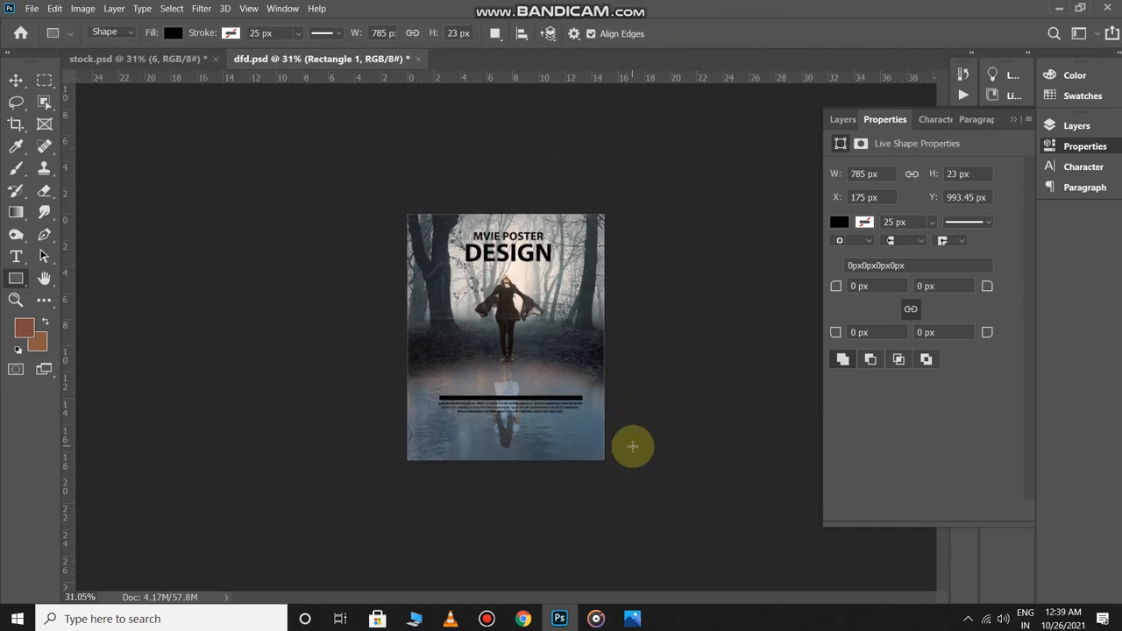
scroll(574, 413, up, 1)
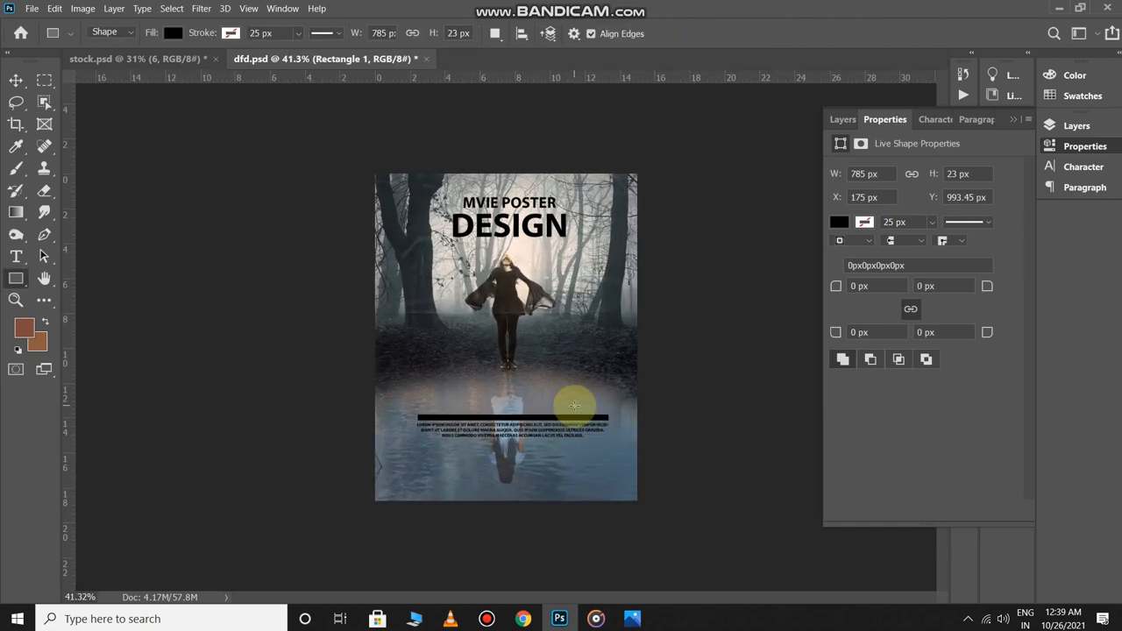
On a new top layer, paint grey sampled near the shoreline around the poster's edges with 500 and 700 px brushes at 27% opacity.
key(b)
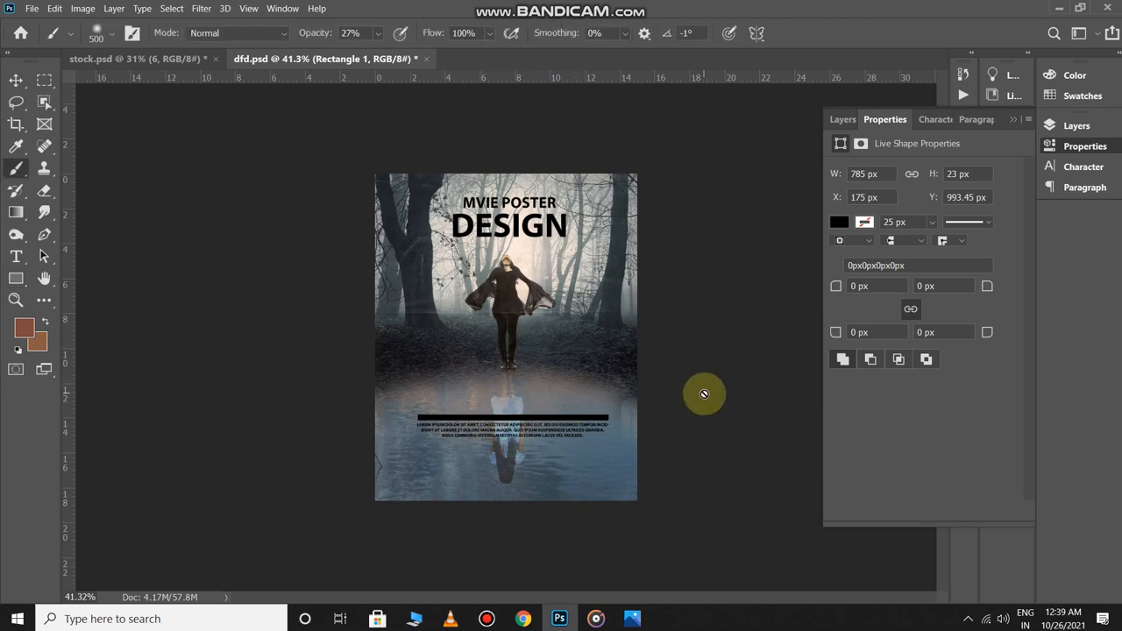
key(v)
click(705, 394)
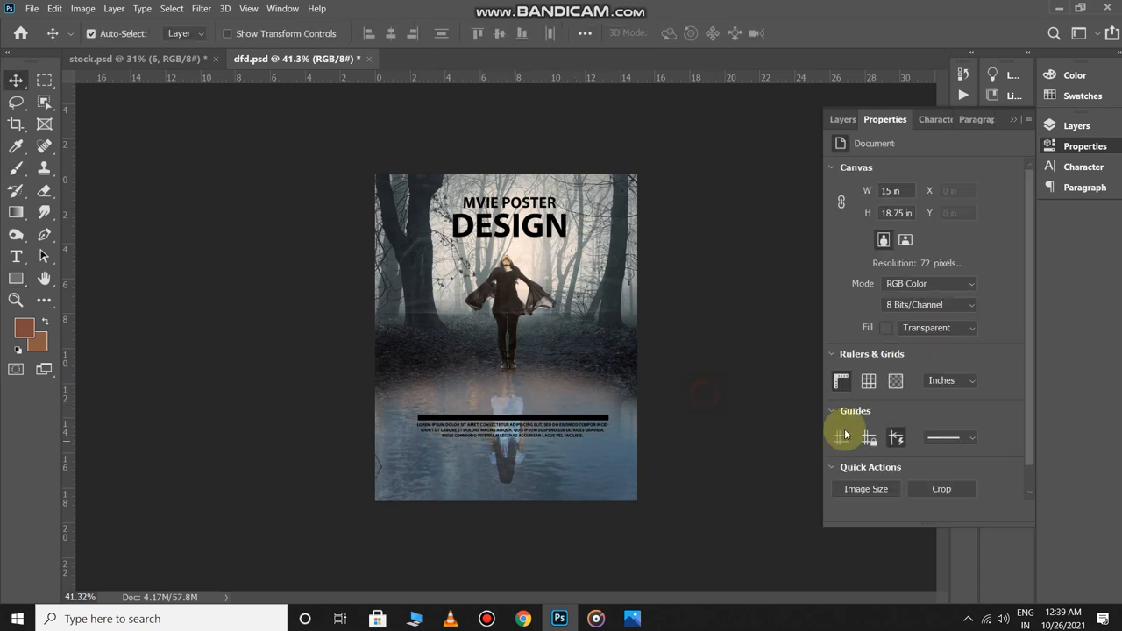
click(842, 119)
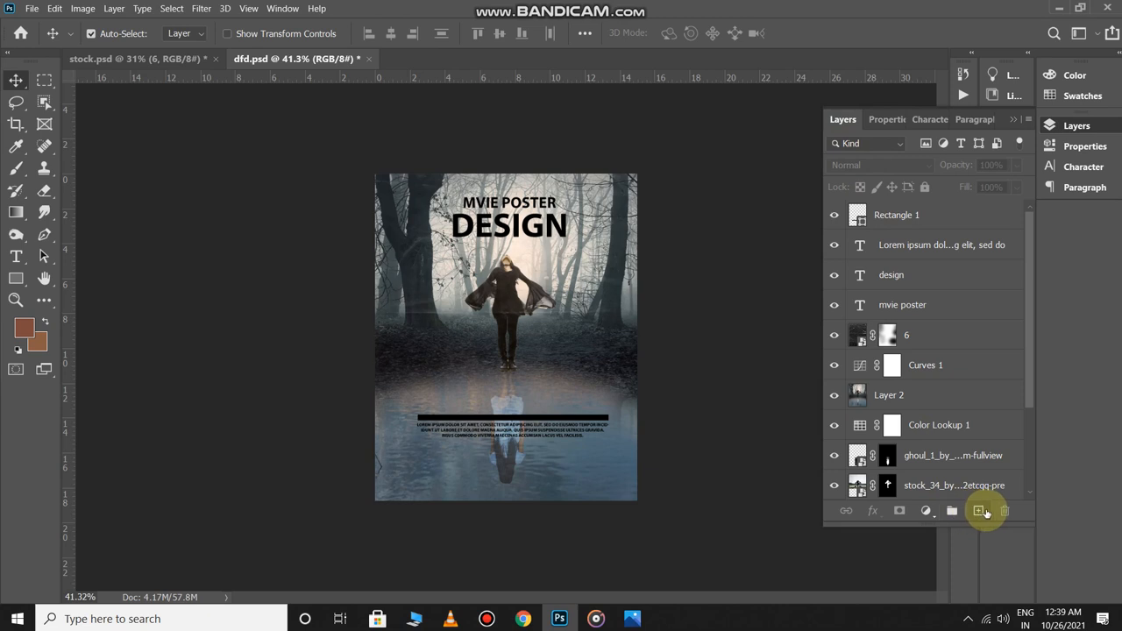
click(982, 512)
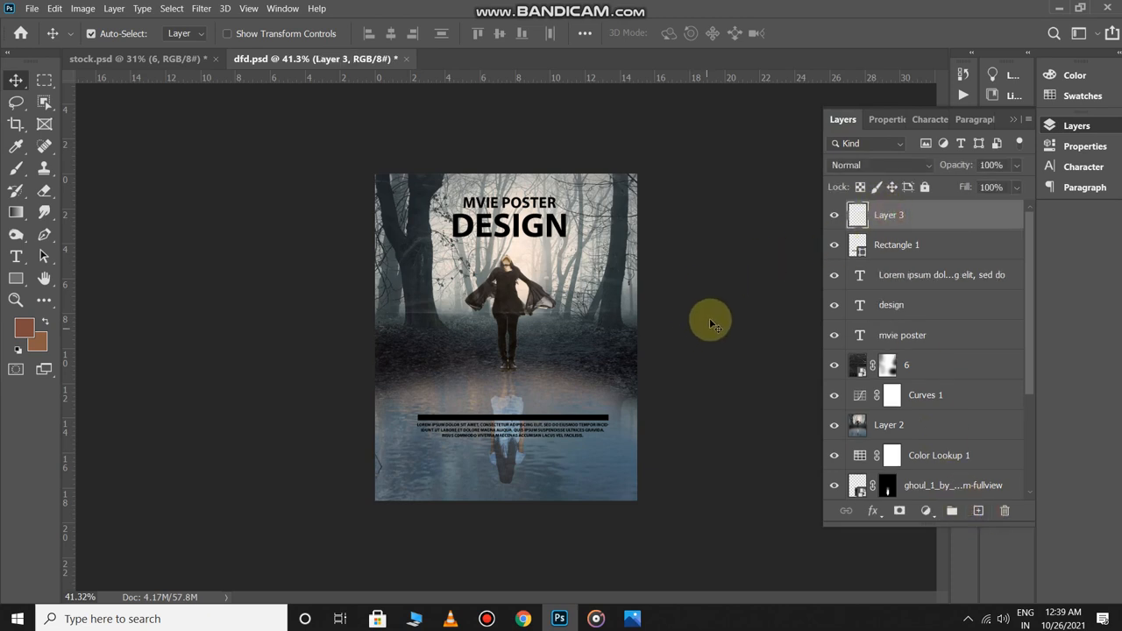
key(b)
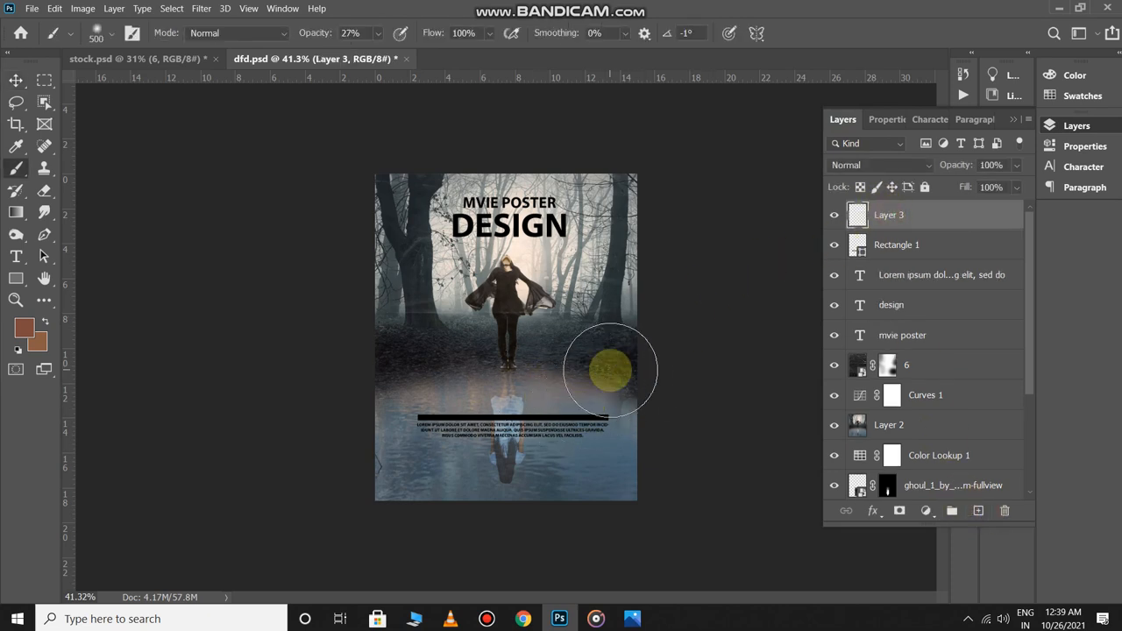
alt+click(530, 379)
mouse_move(362, 320)
mouse_down()
mouse_move(351, 418)
mouse_move(359, 410)
mouse_move(393, 528)
mouse_move(407, 500)
mouse_move(617, 506)
mouse_move(629, 500)
mouse_move(643, 402)
mouse_move(634, 375)
mouse_move(660, 373)
mouse_move(670, 290)
mouse_move(694, 271)
mouse_up()
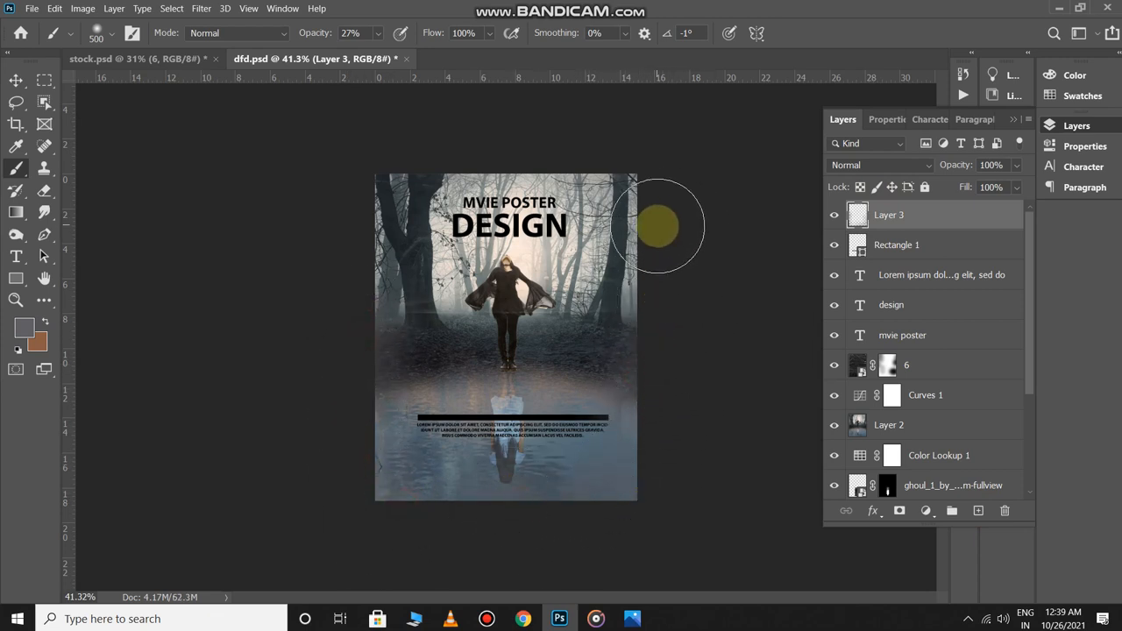
key(bracketright)
key(bracketright)
mouse_move(358, 195)
mouse_down()
mouse_move(384, 338)
mouse_move(392, 276)
mouse_move(356, 399)
mouse_move(420, 449)
mouse_move(610, 432)
mouse_move(645, 343)
mouse_up()
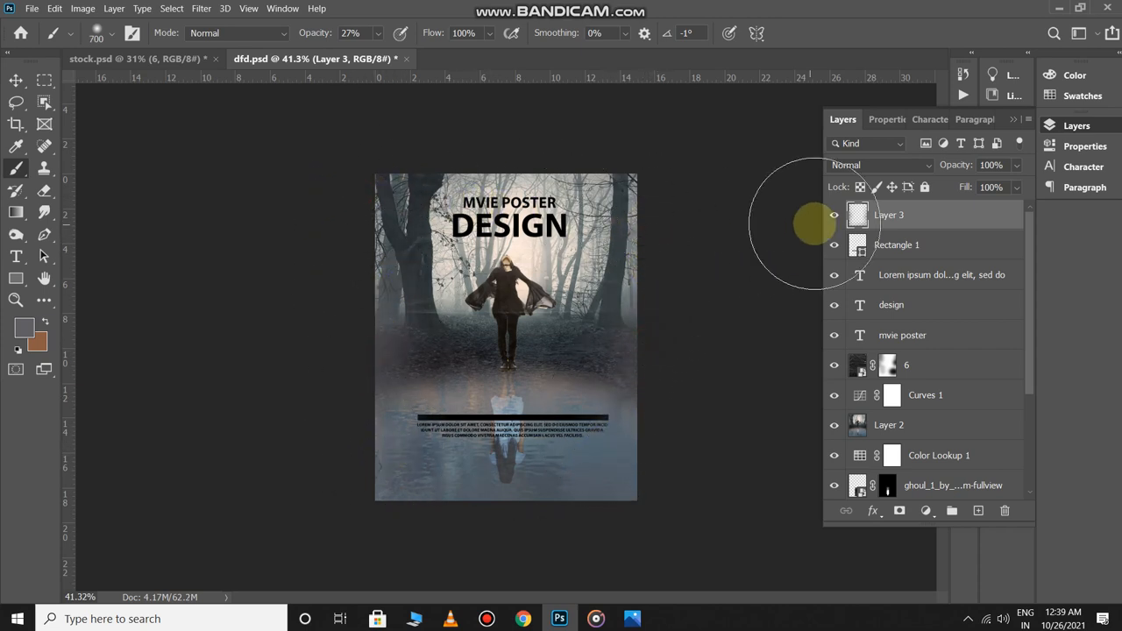
Set the painted grey layer's blend mode to Multiply and lower its opacity to 57%.
click(884, 164)
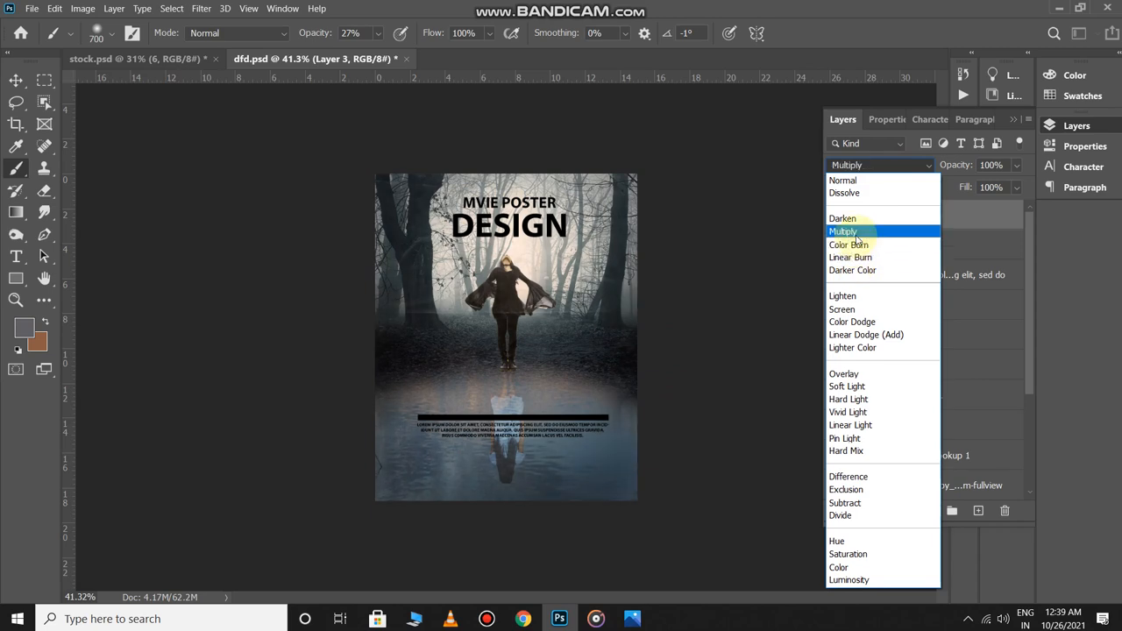
click(843, 231)
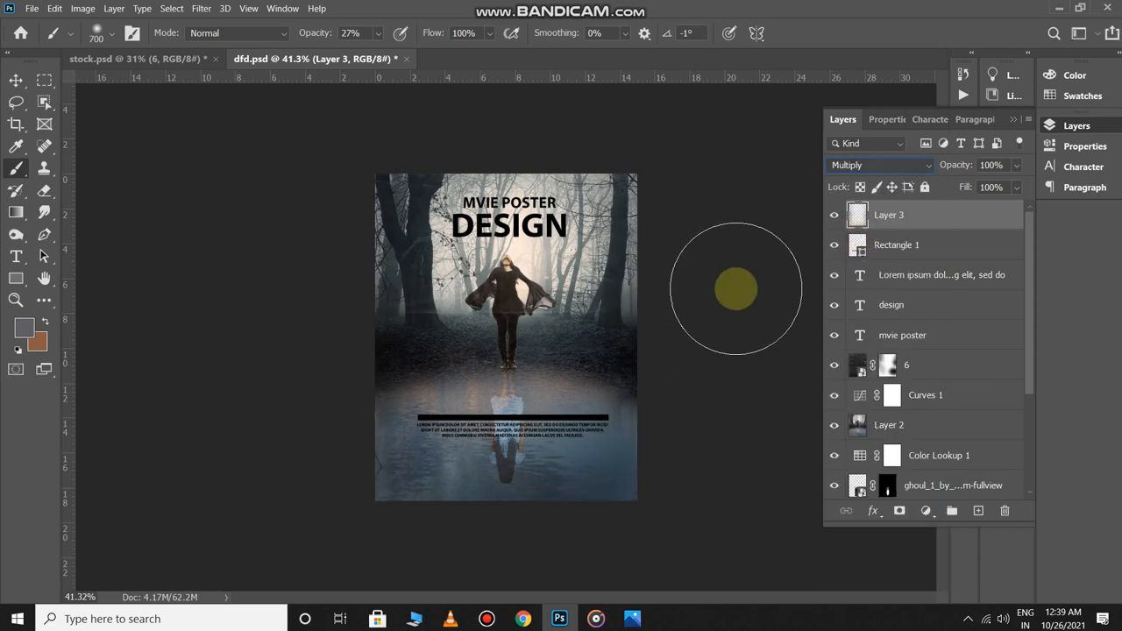
key(v)
click(714, 304)
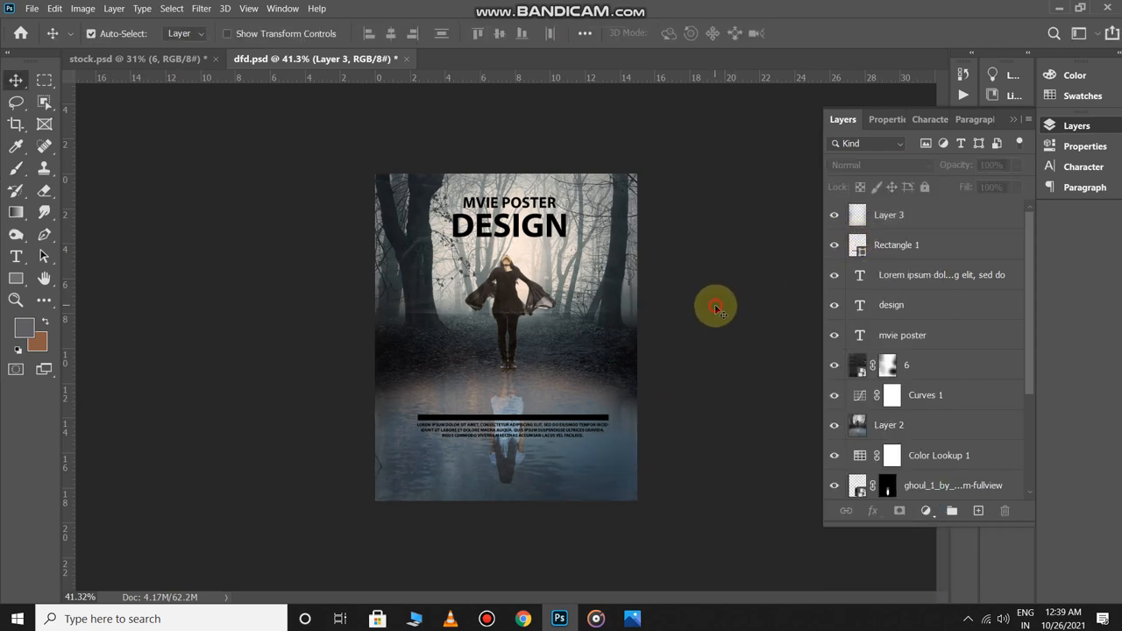
scroll(715, 305, up, 3)
scroll(715, 304, down, 2)
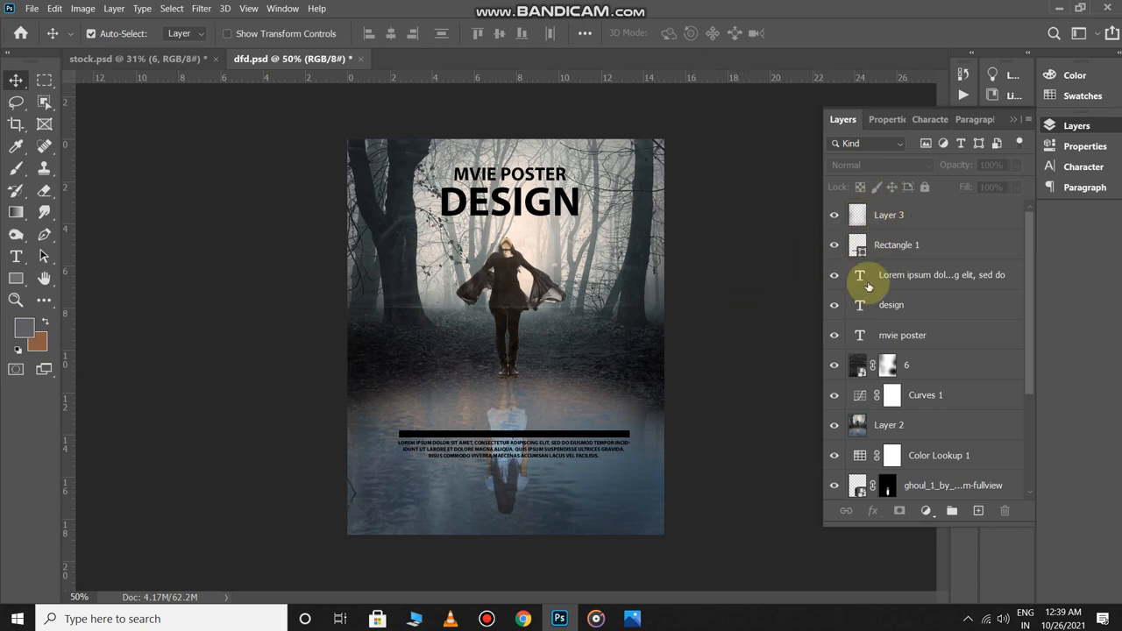
click(904, 228)
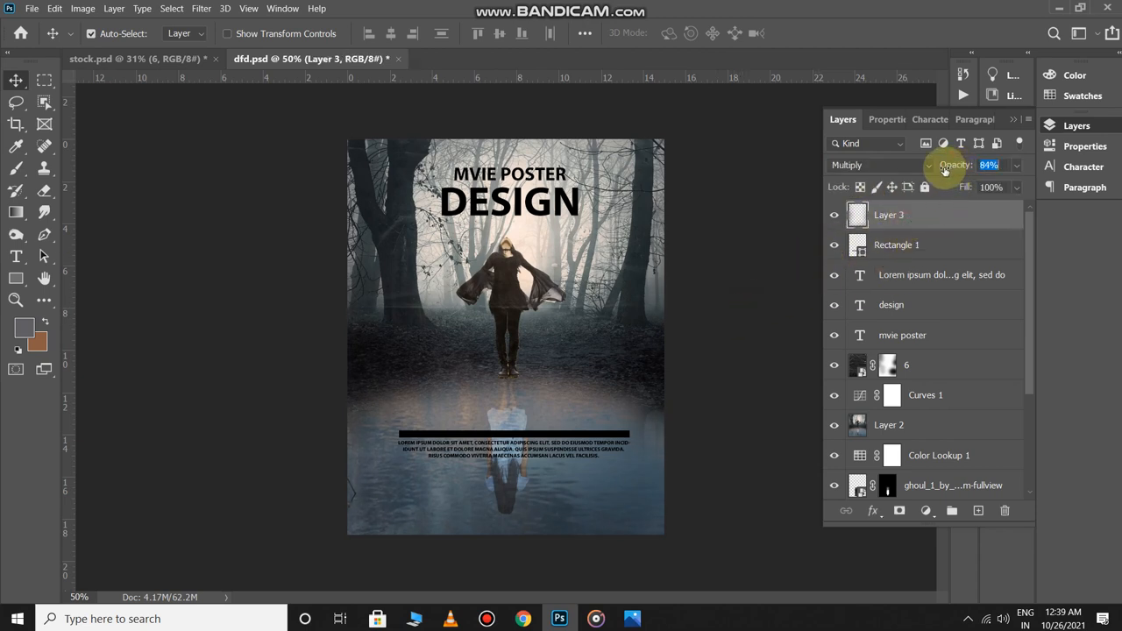
drag(921, 177, 919, 178)
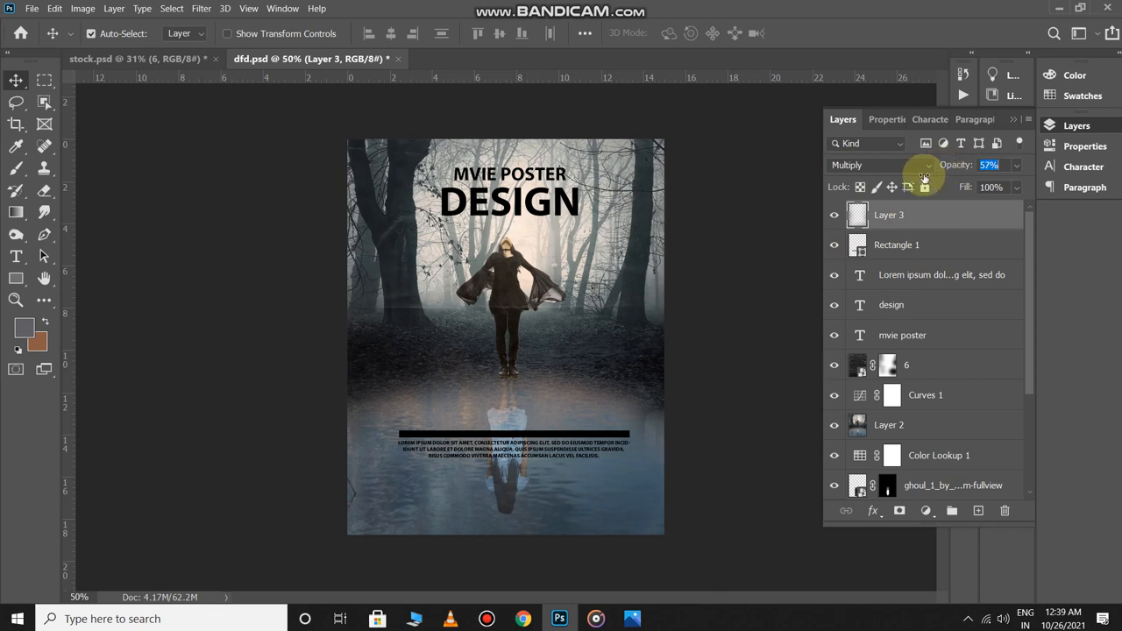
click(765, 294)
scroll(666, 265, up, 2)
scroll(666, 265, down, 2)
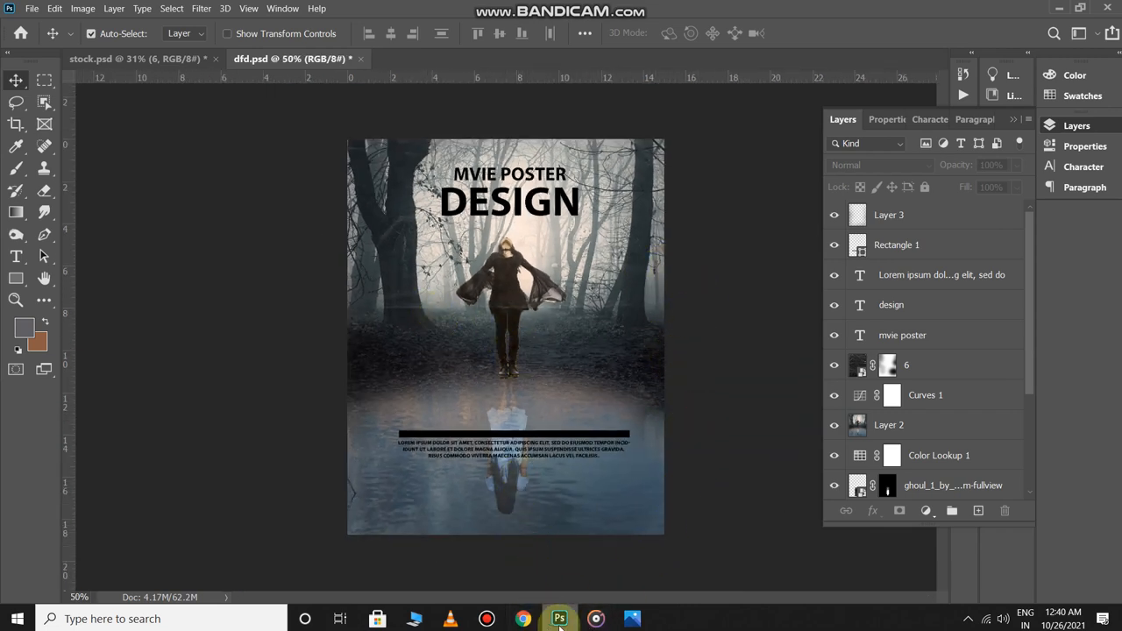
click(487, 619)
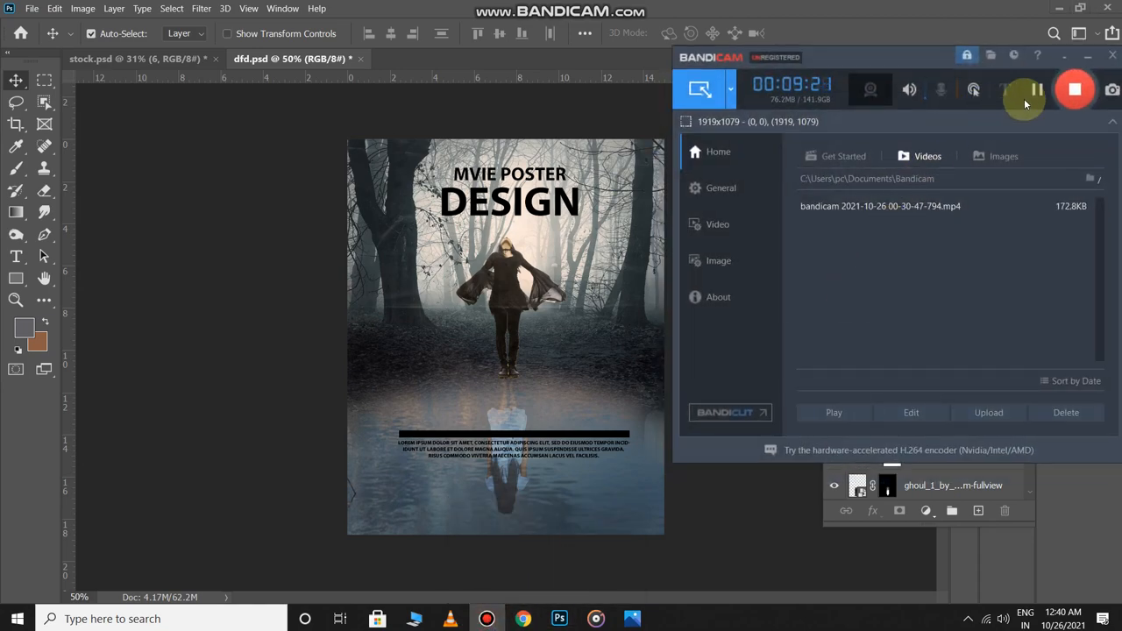